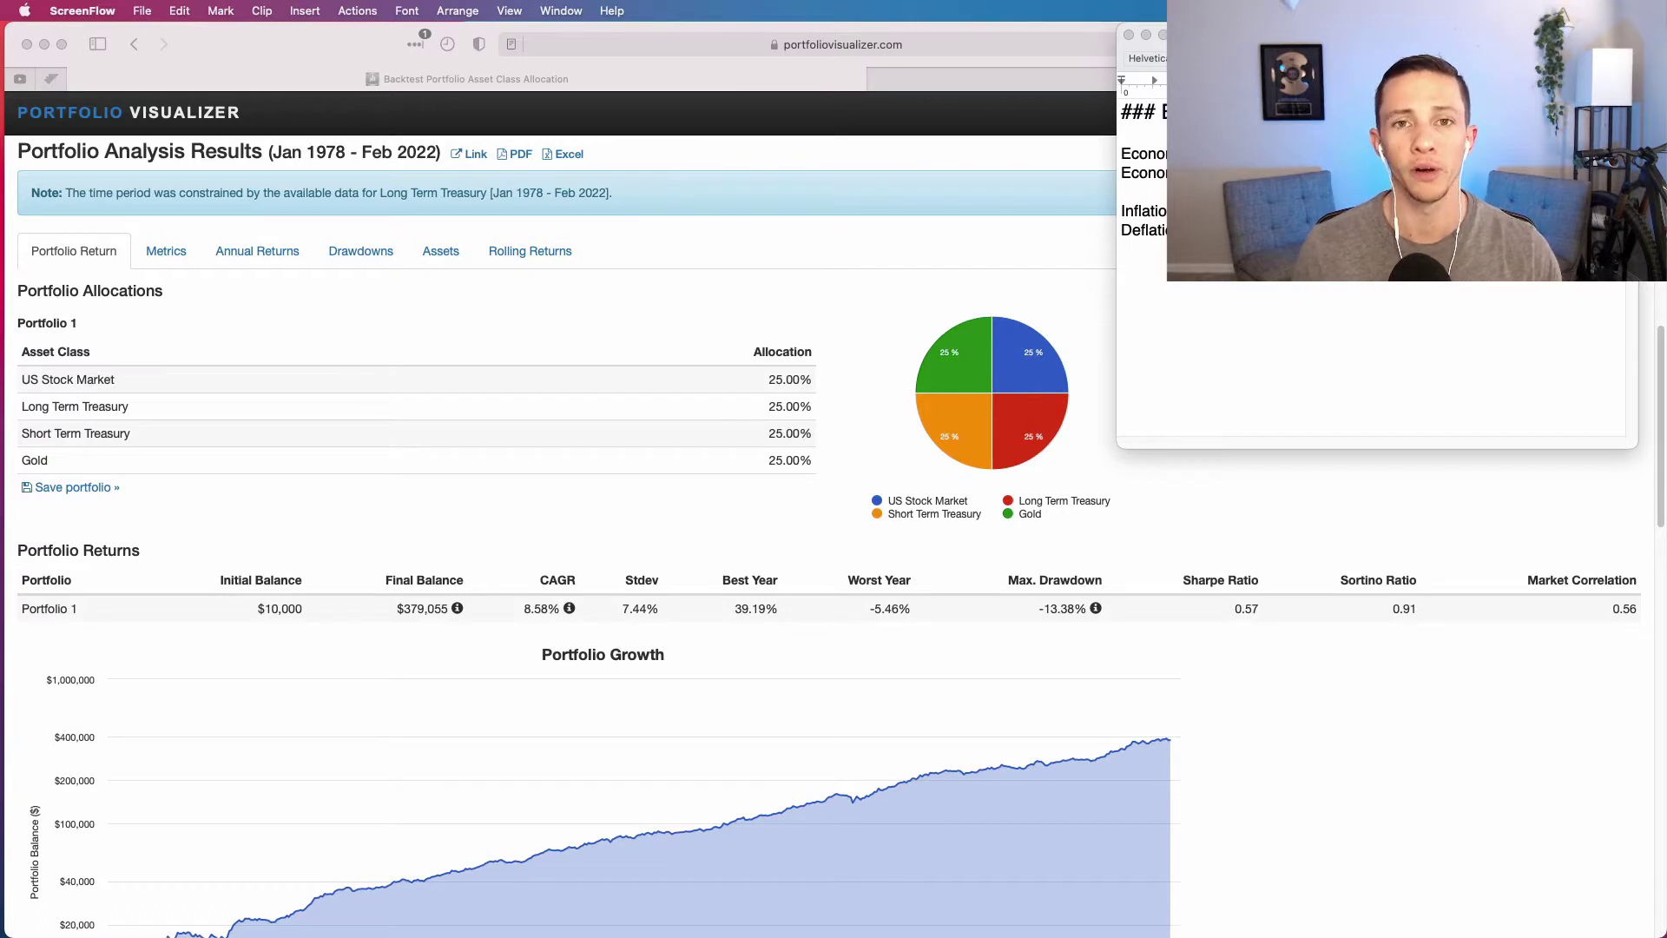
# Review the notes pairing economic climates with asset classes, and examine the four-asset portfolio's return figures
pyautogui.moveTo(1301, 35); pyautogui.dragTo(847, 34)
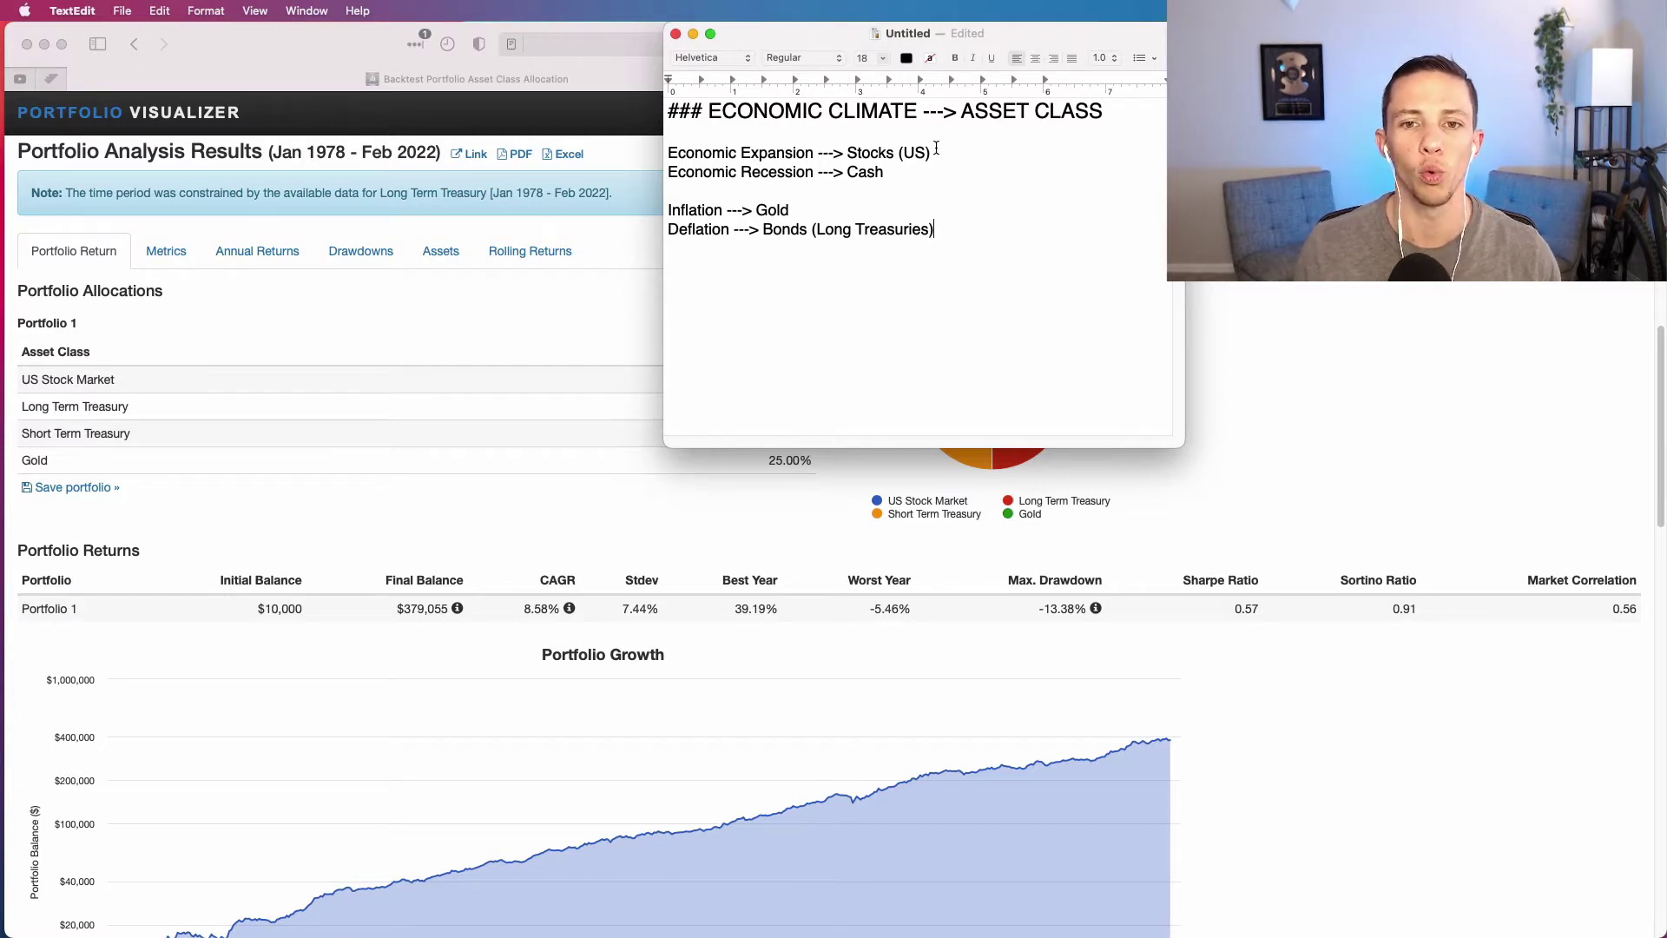
pyautogui.moveTo(763, 31); pyautogui.dragTo(1346, 60)
pyautogui.click(844, 233)
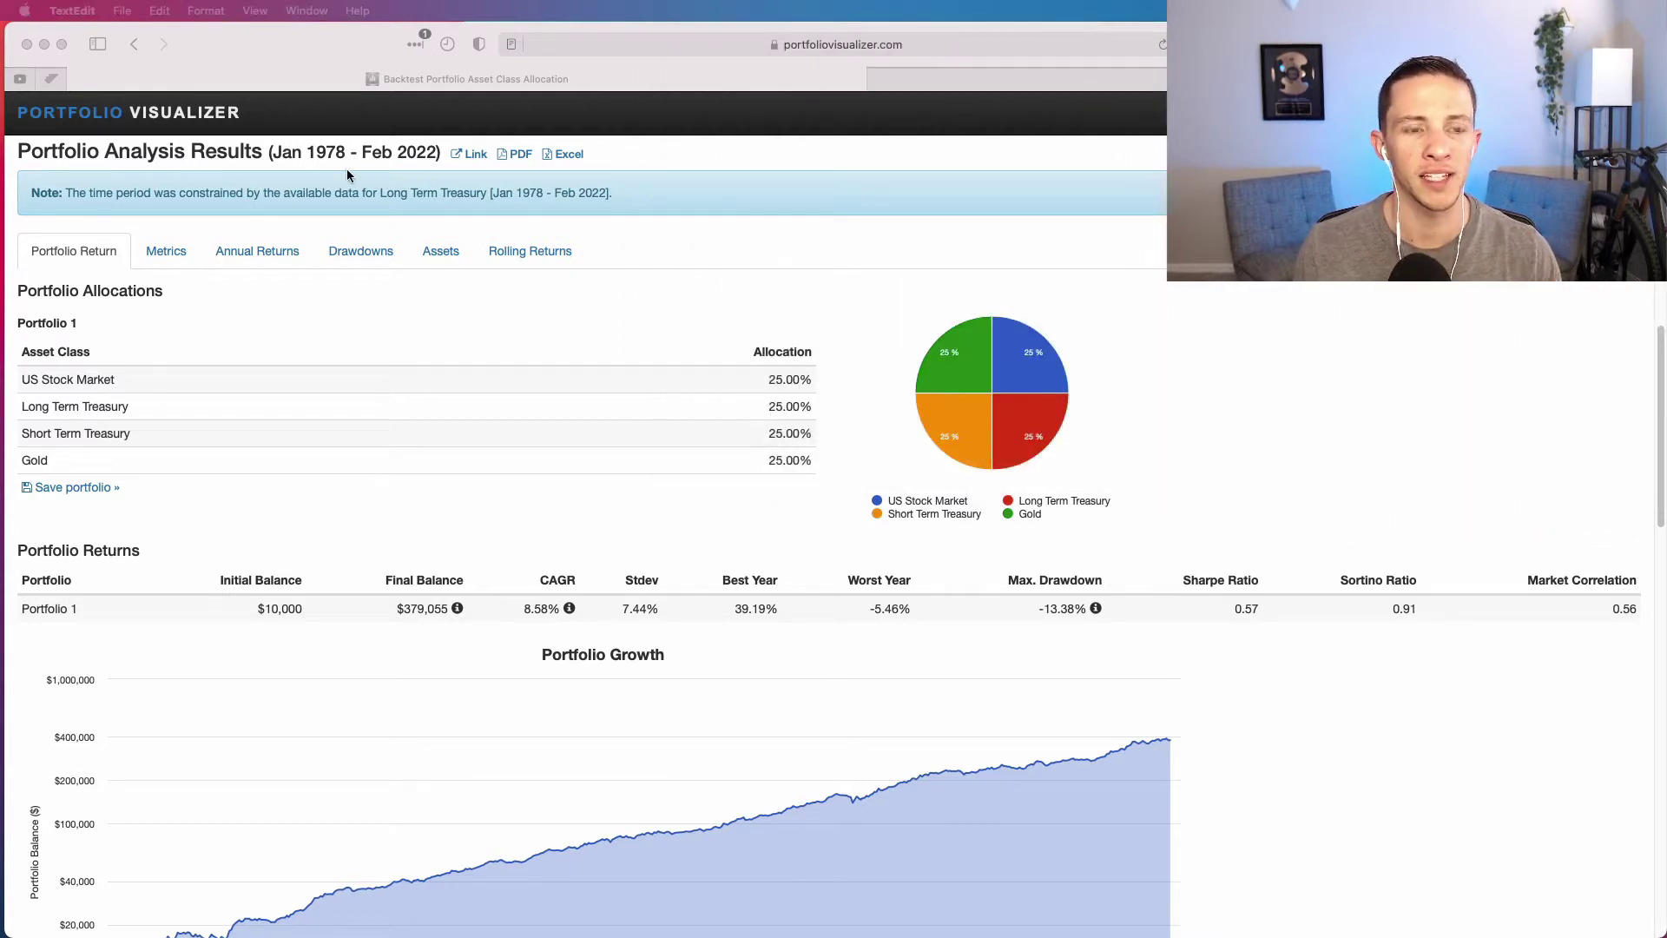
pyautogui.scroll(-3, 362, 158)
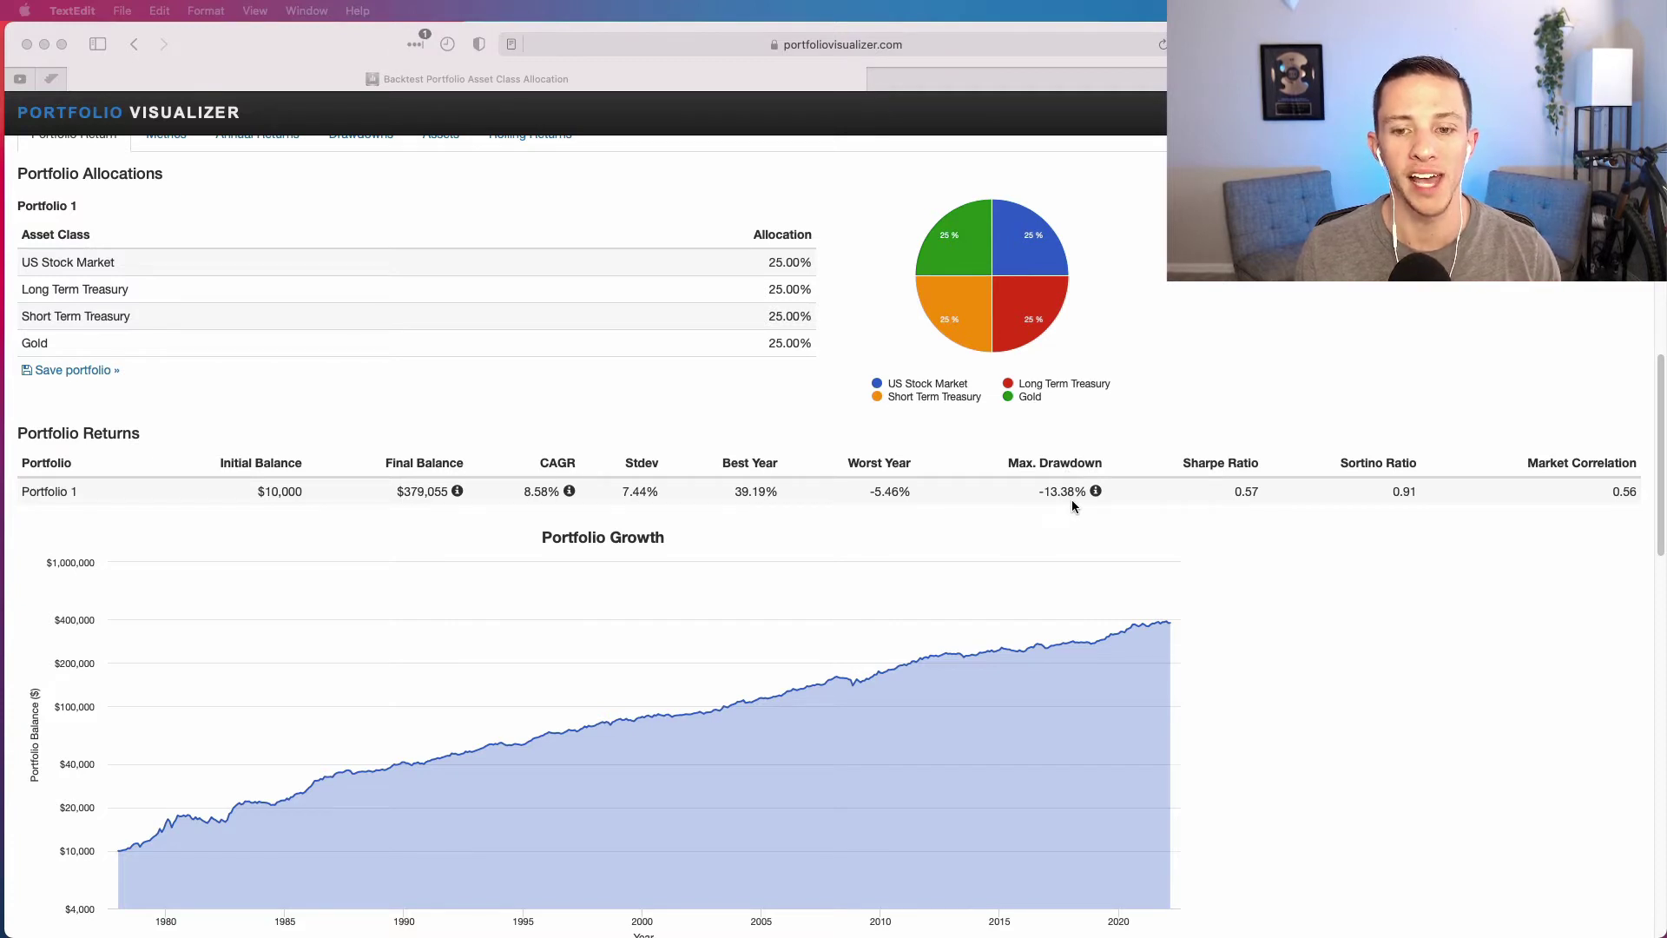
pyautogui.scroll(2, 976, 566)
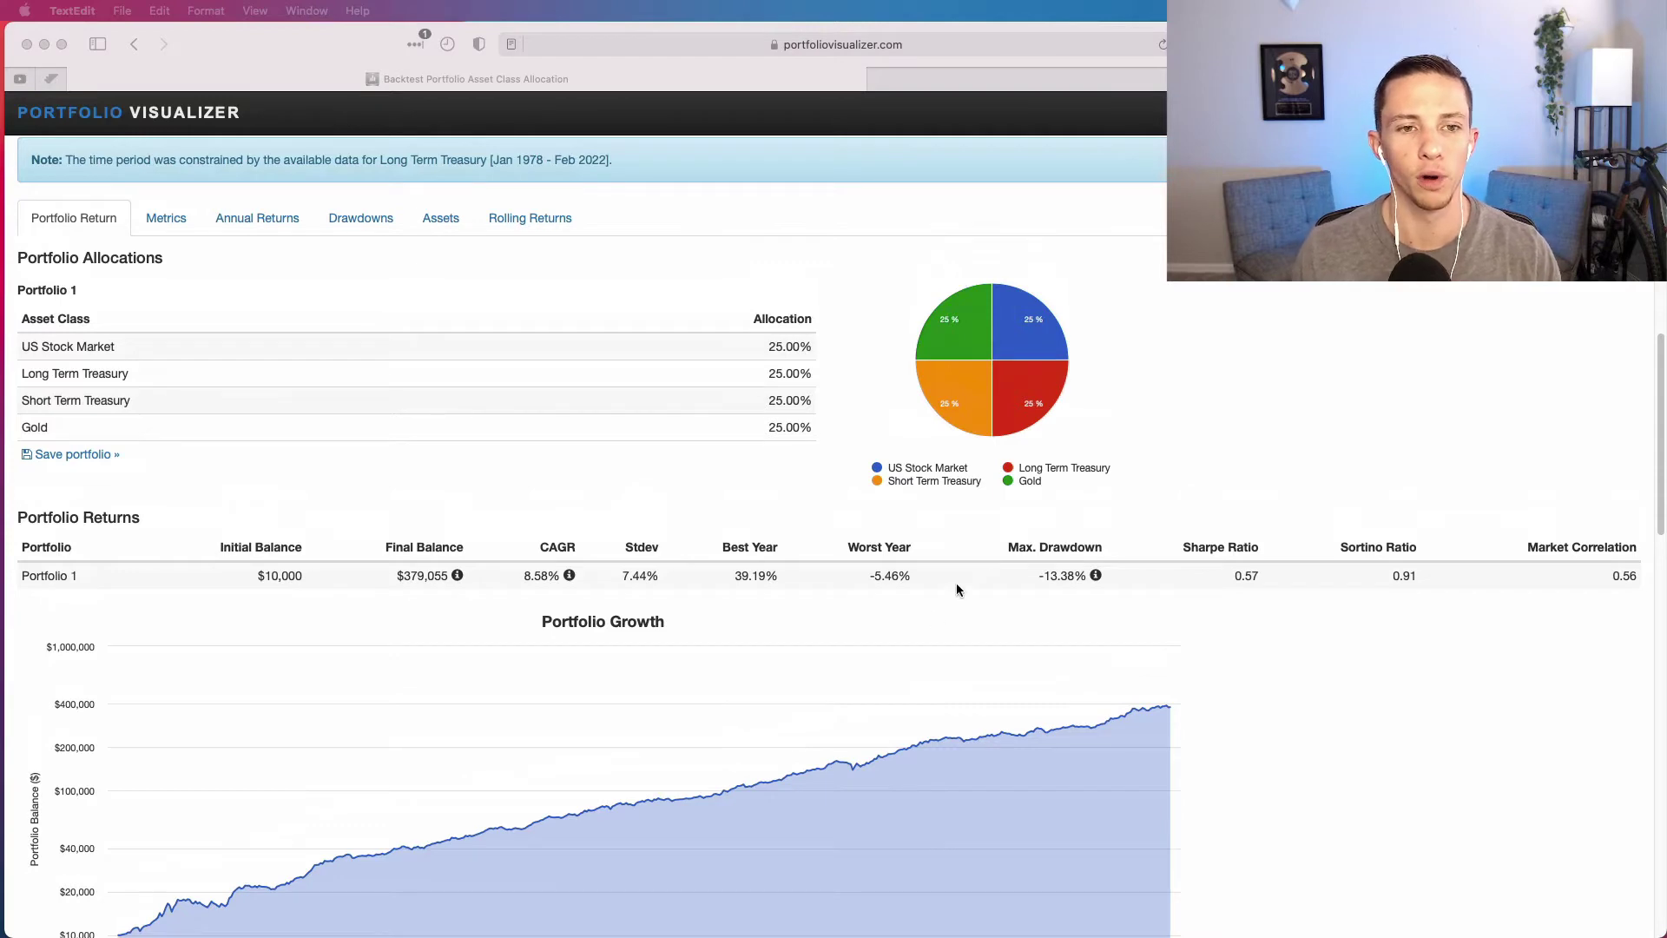
# Set the backtest's benchmark to Vanguard 500 Index Investor
pyautogui.scroll(10, 933, 612)
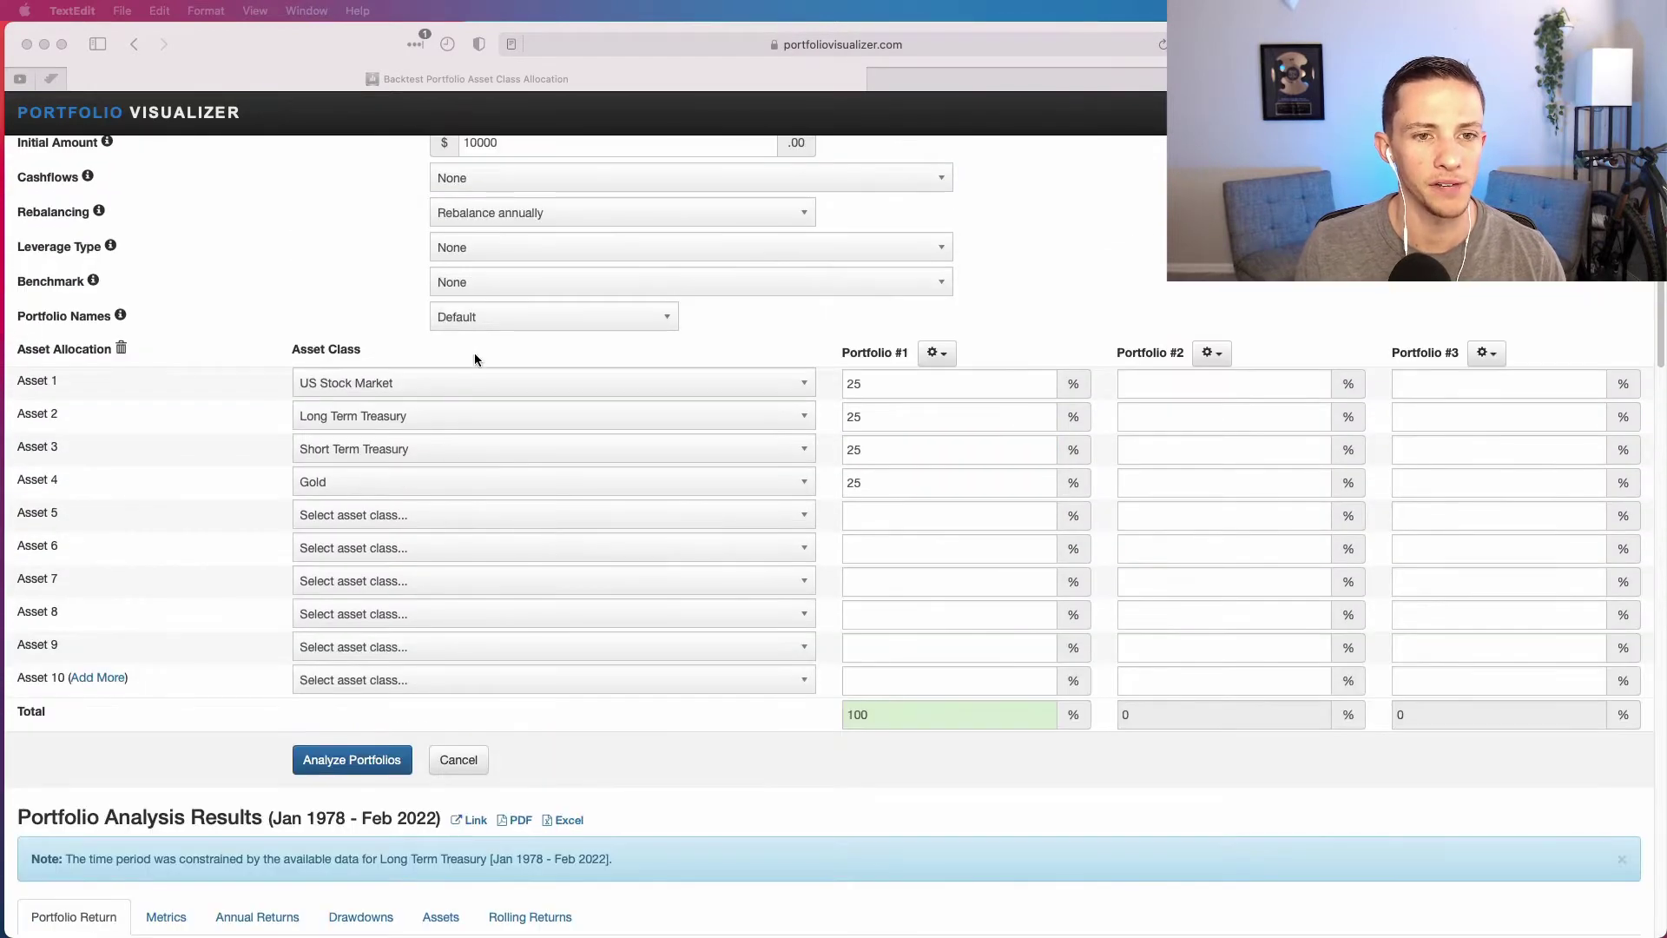
pyautogui.scroll(1, 475, 357)
pyautogui.click(491, 307)
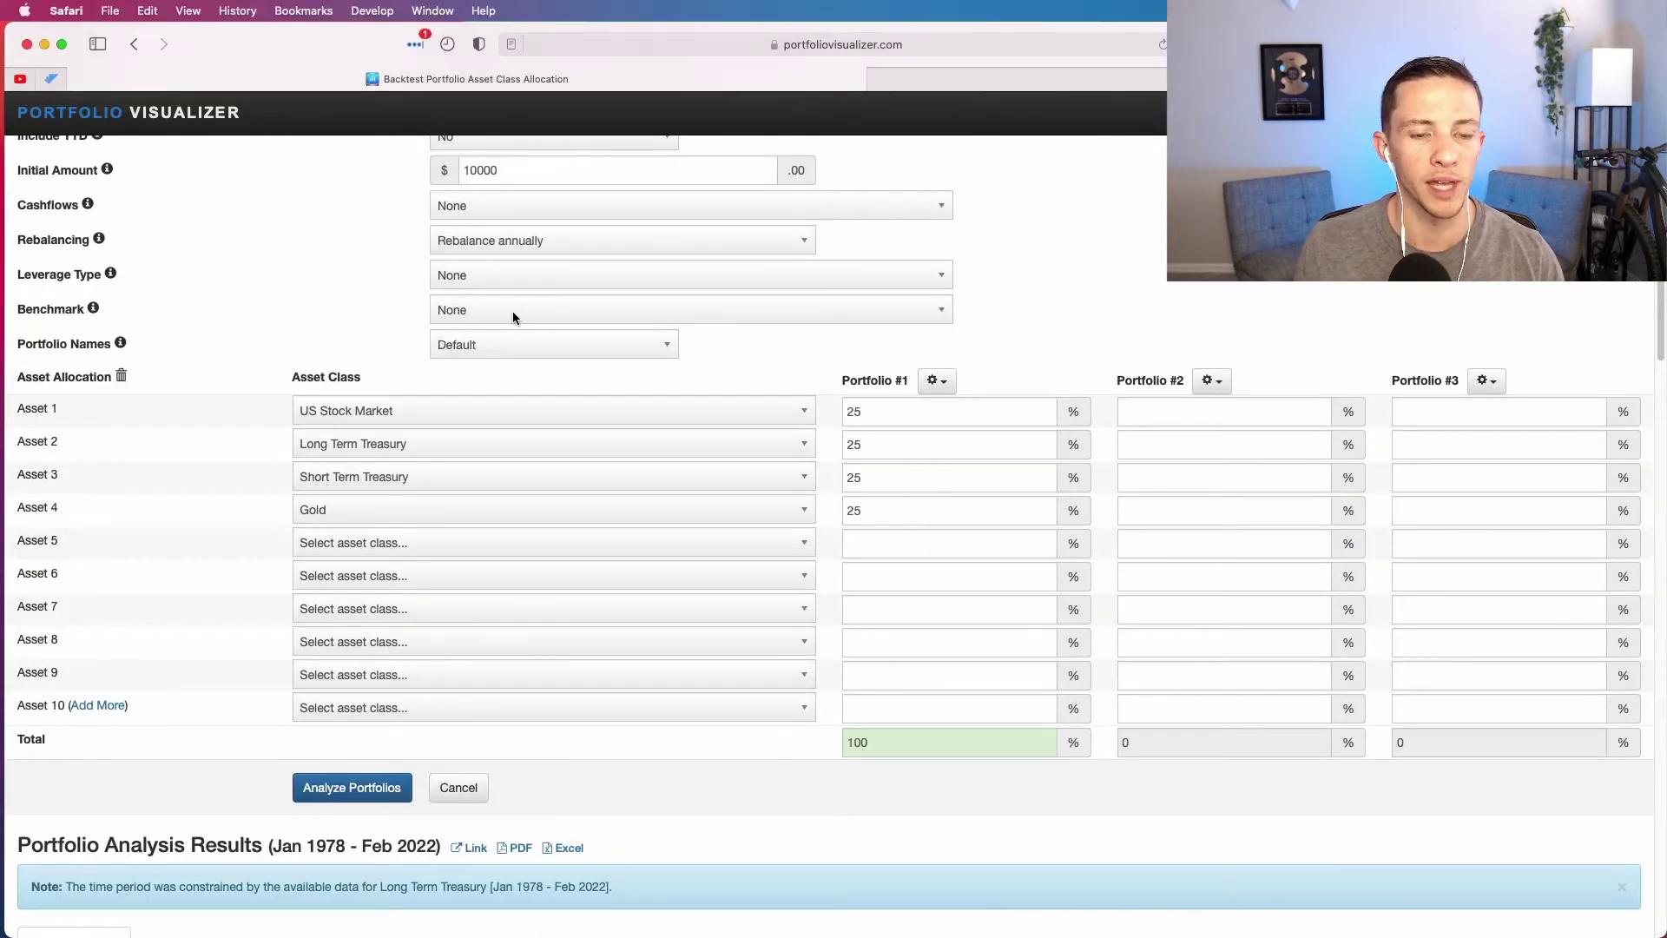
pyautogui.click(512, 311)
pyautogui.click(489, 445)
# Set the backtest period to start in 2000 and end in 2009
pyautogui.scroll(4, 337, 319)
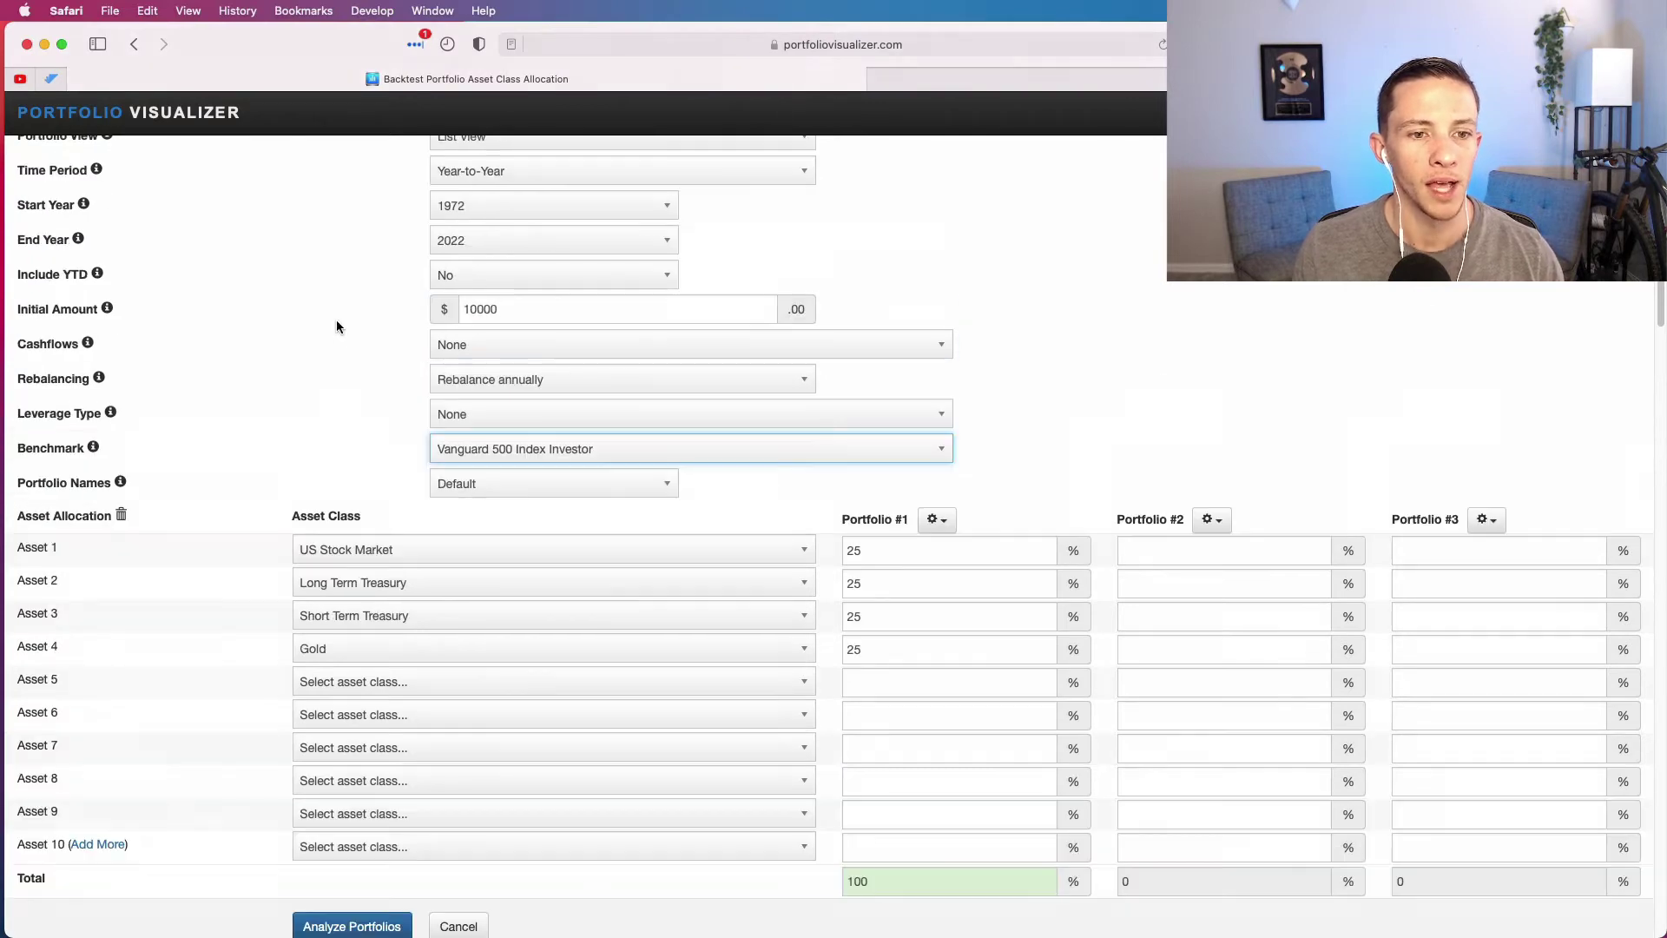
pyautogui.click(541, 337)
pyautogui.scroll(-10, 521, 451)
pyautogui.click(508, 430)
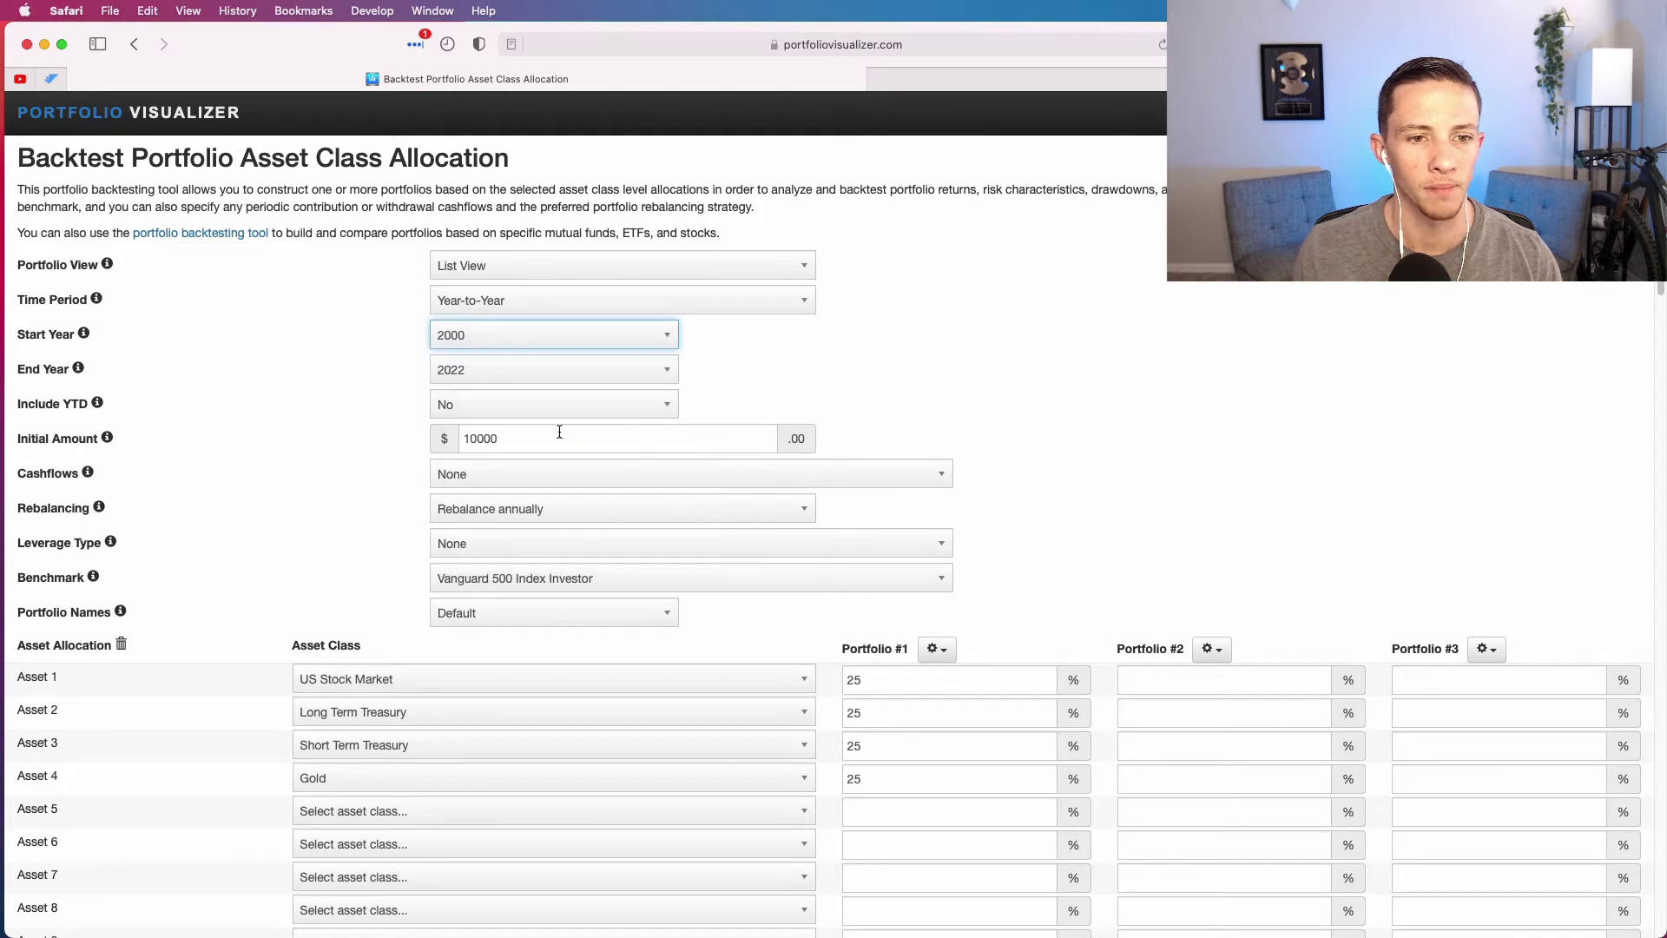
pyautogui.click(609, 372)
pyautogui.scroll(3, 565, 490)
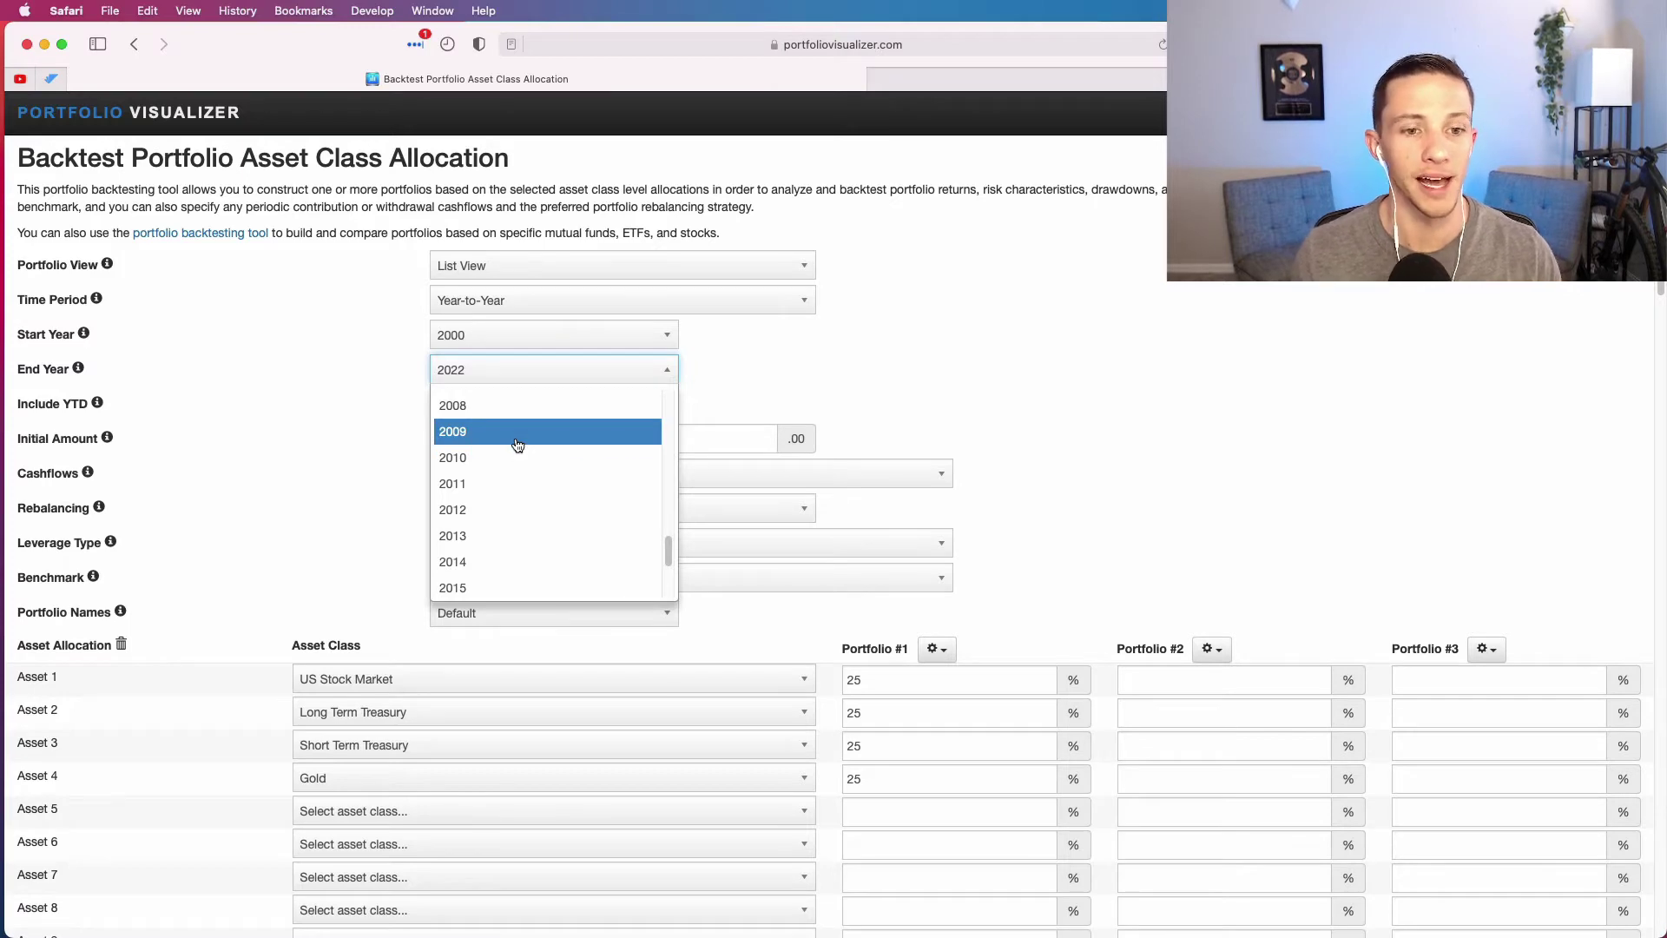
pyautogui.click(518, 431)
# Analyze the portfolio for the new period and inspect its returns and growth chart against the benchmark
pyautogui.scroll(-5, 336, 564)
pyautogui.scroll(-3, 337, 564)
pyautogui.click(383, 503)
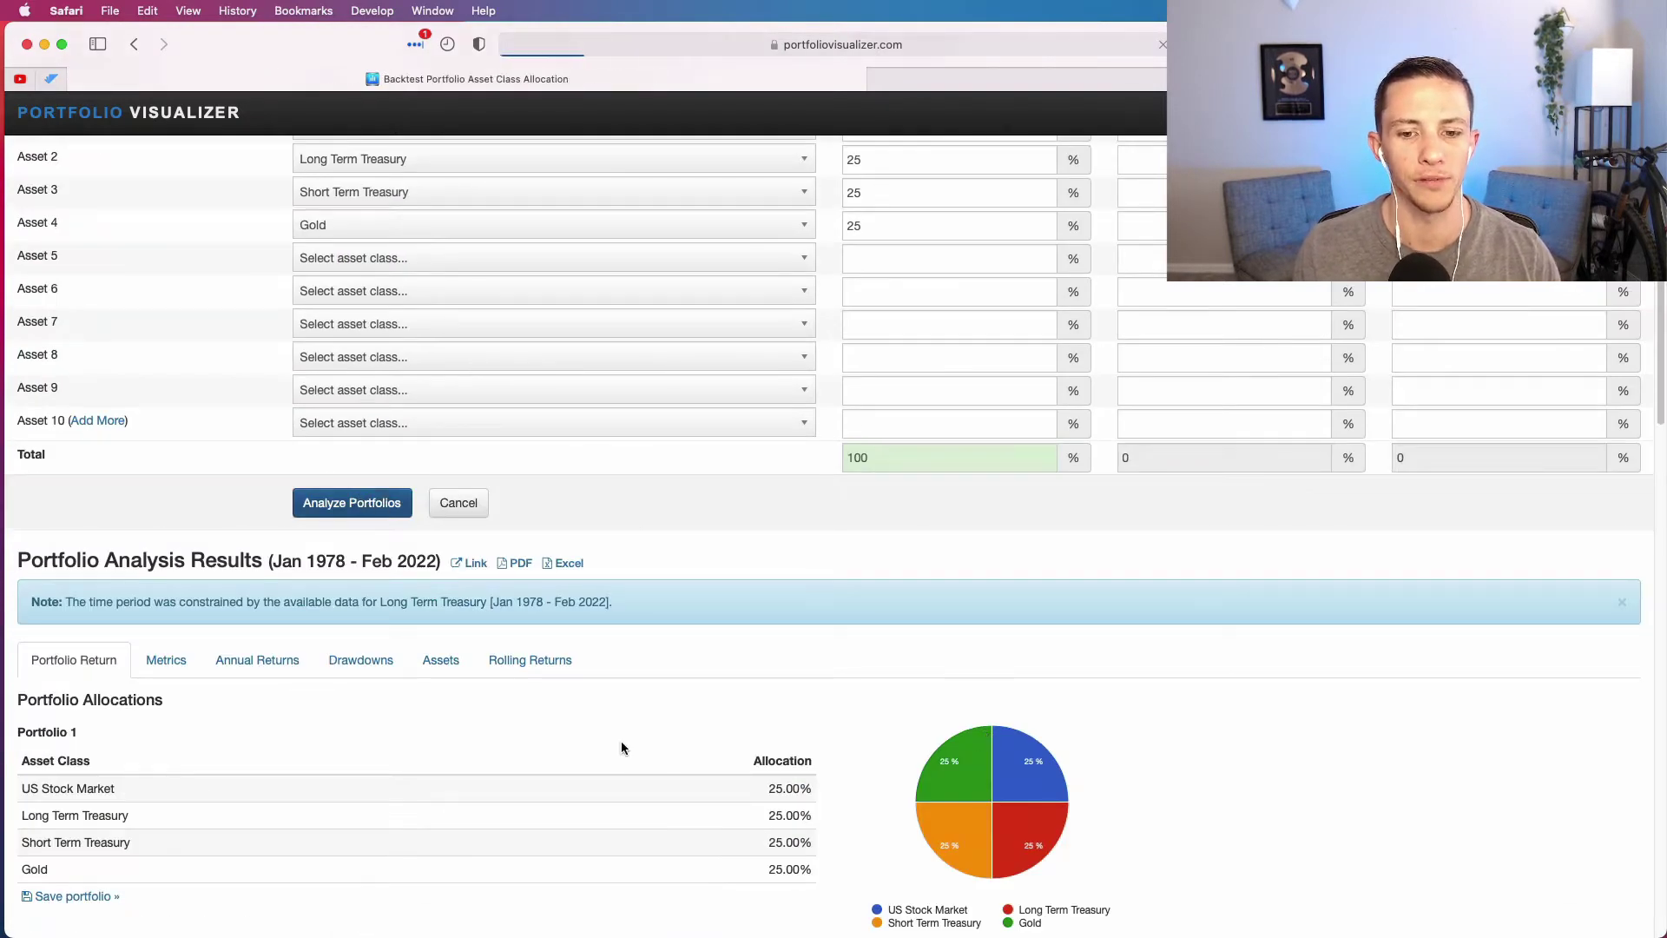
pyautogui.scroll(-8, 622, 742)
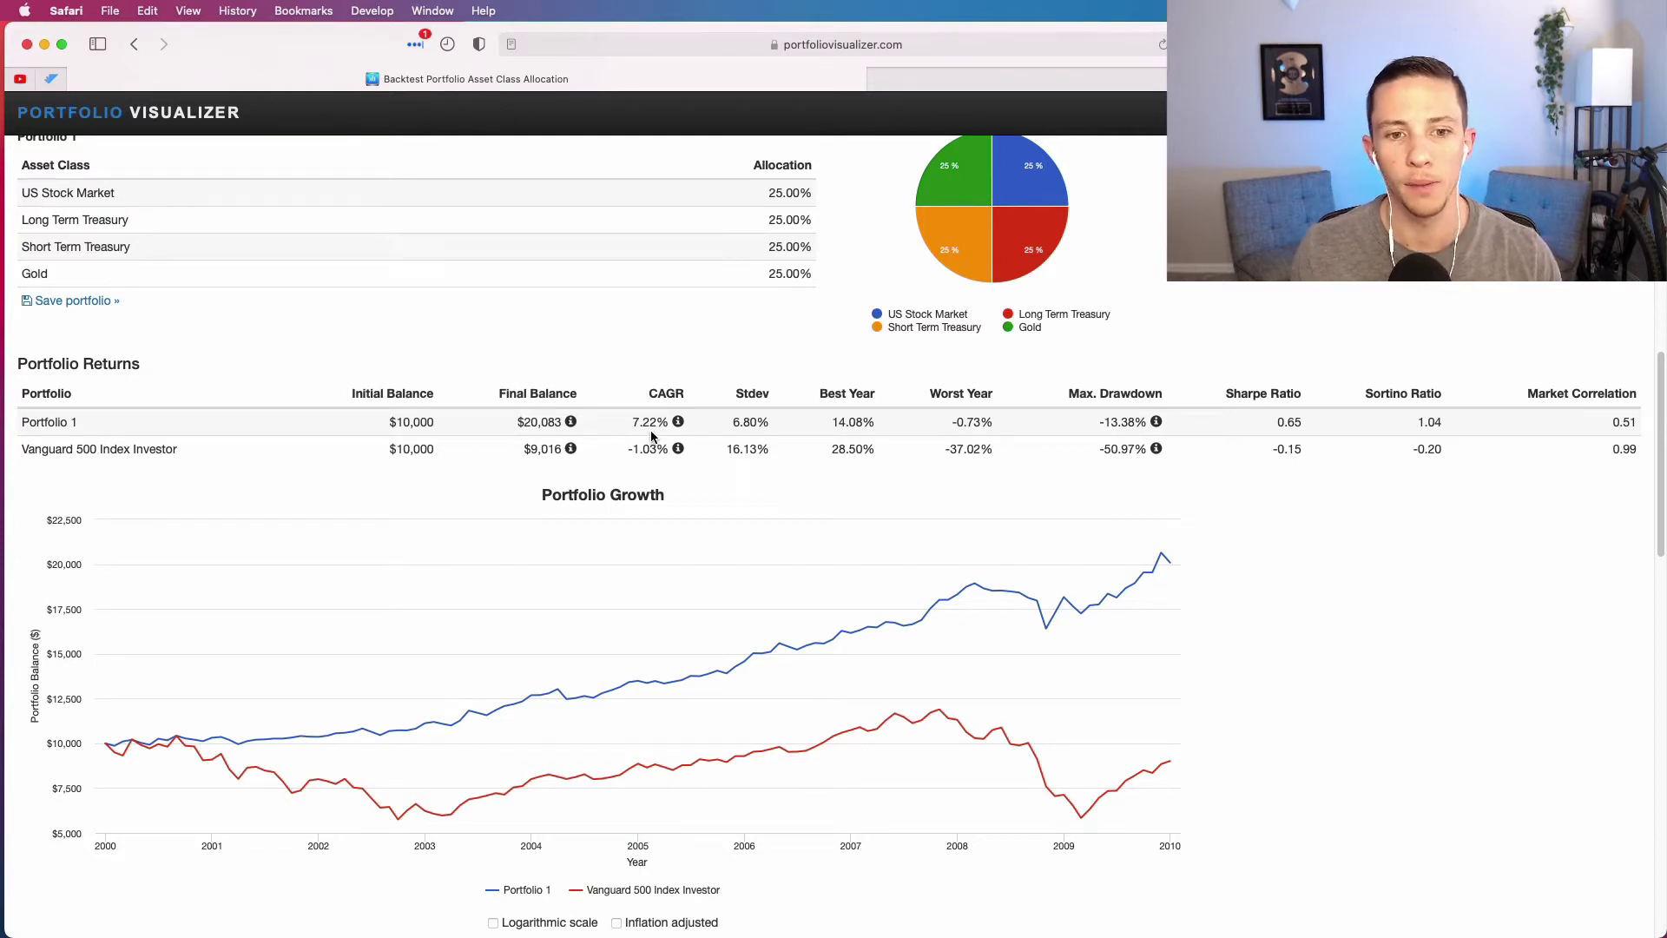
pyautogui.moveTo(296, 785)
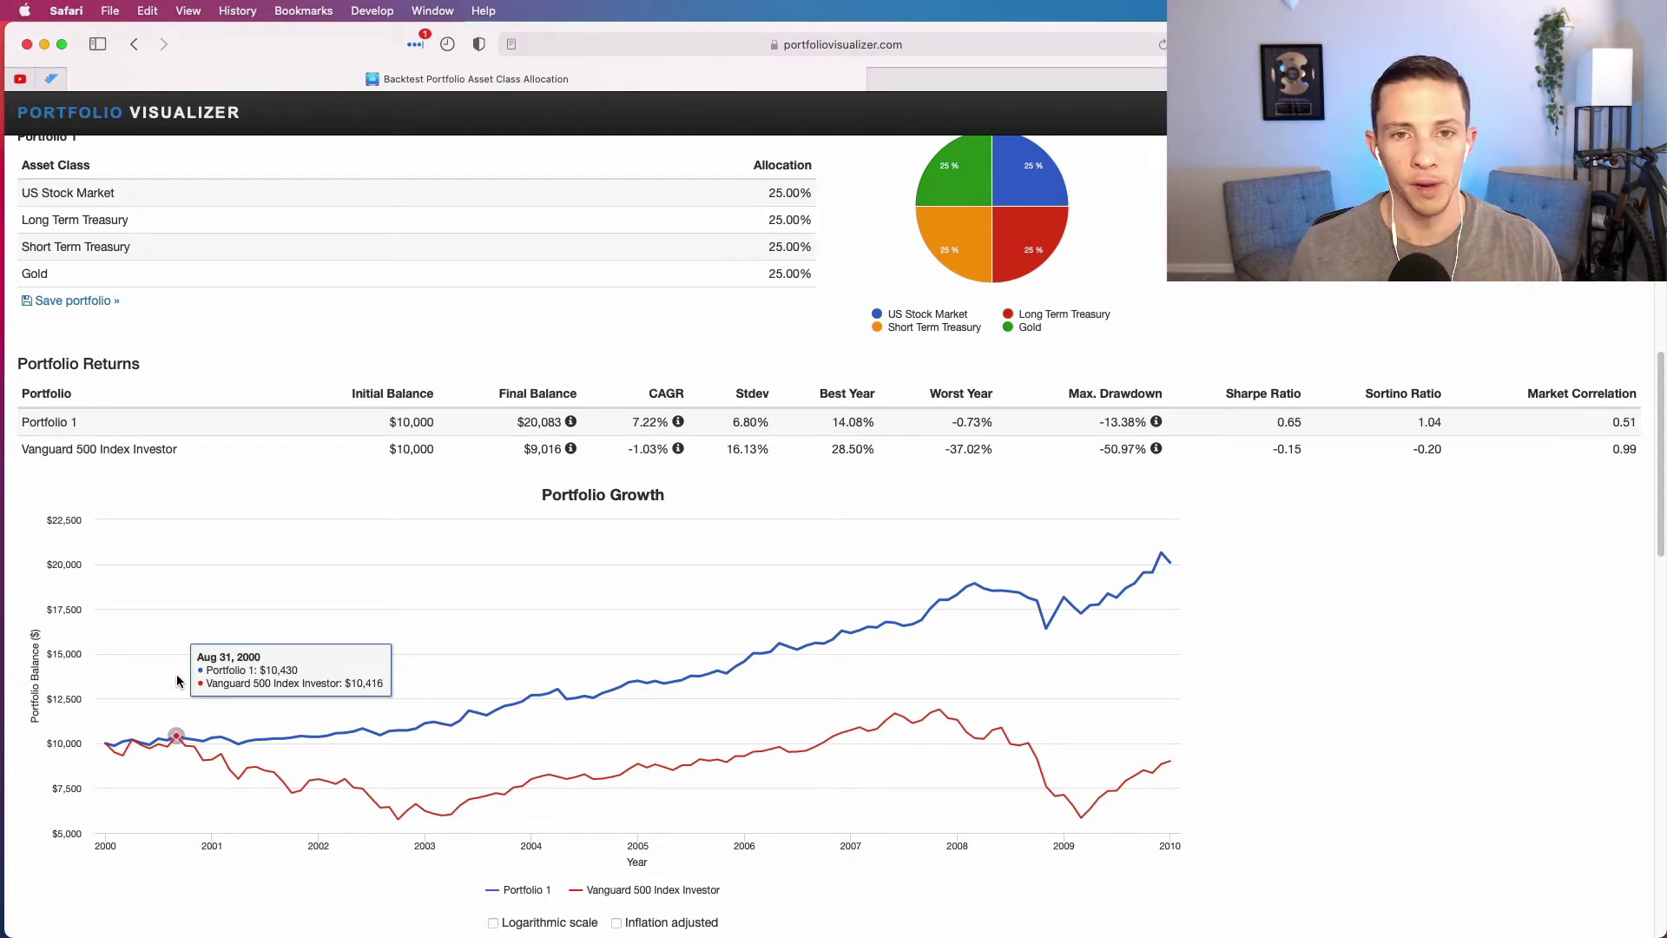
# Set the backtest period to start in 1972 and end in 2022
pyautogui.scroll(15, 320, 682)
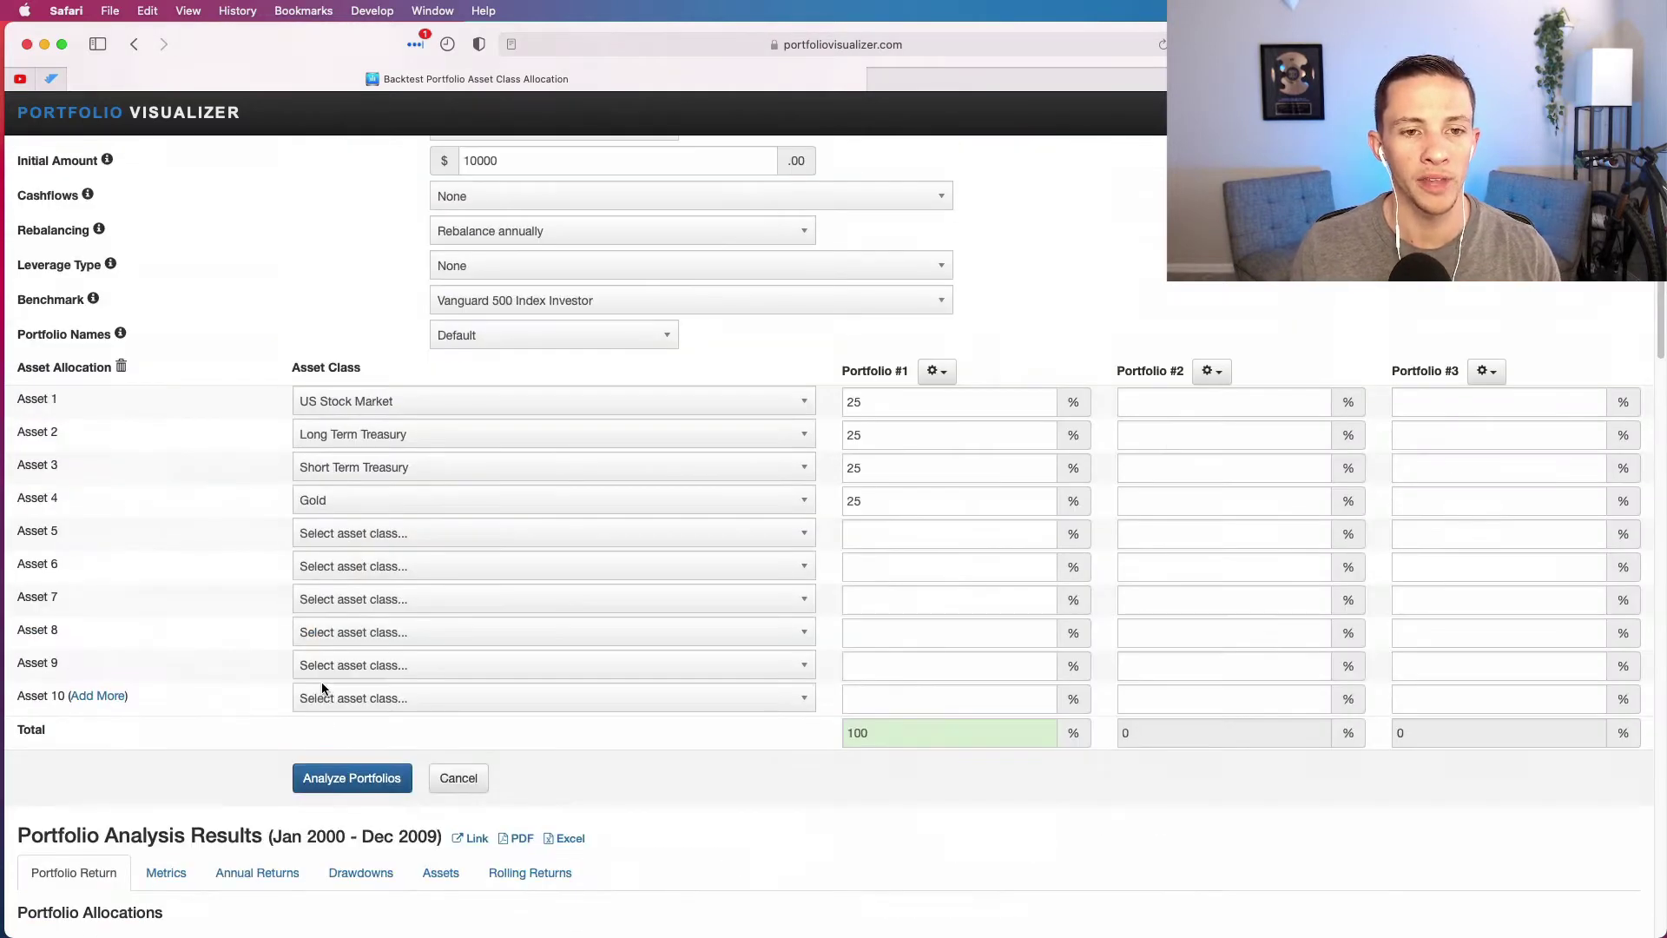
pyautogui.click(526, 346)
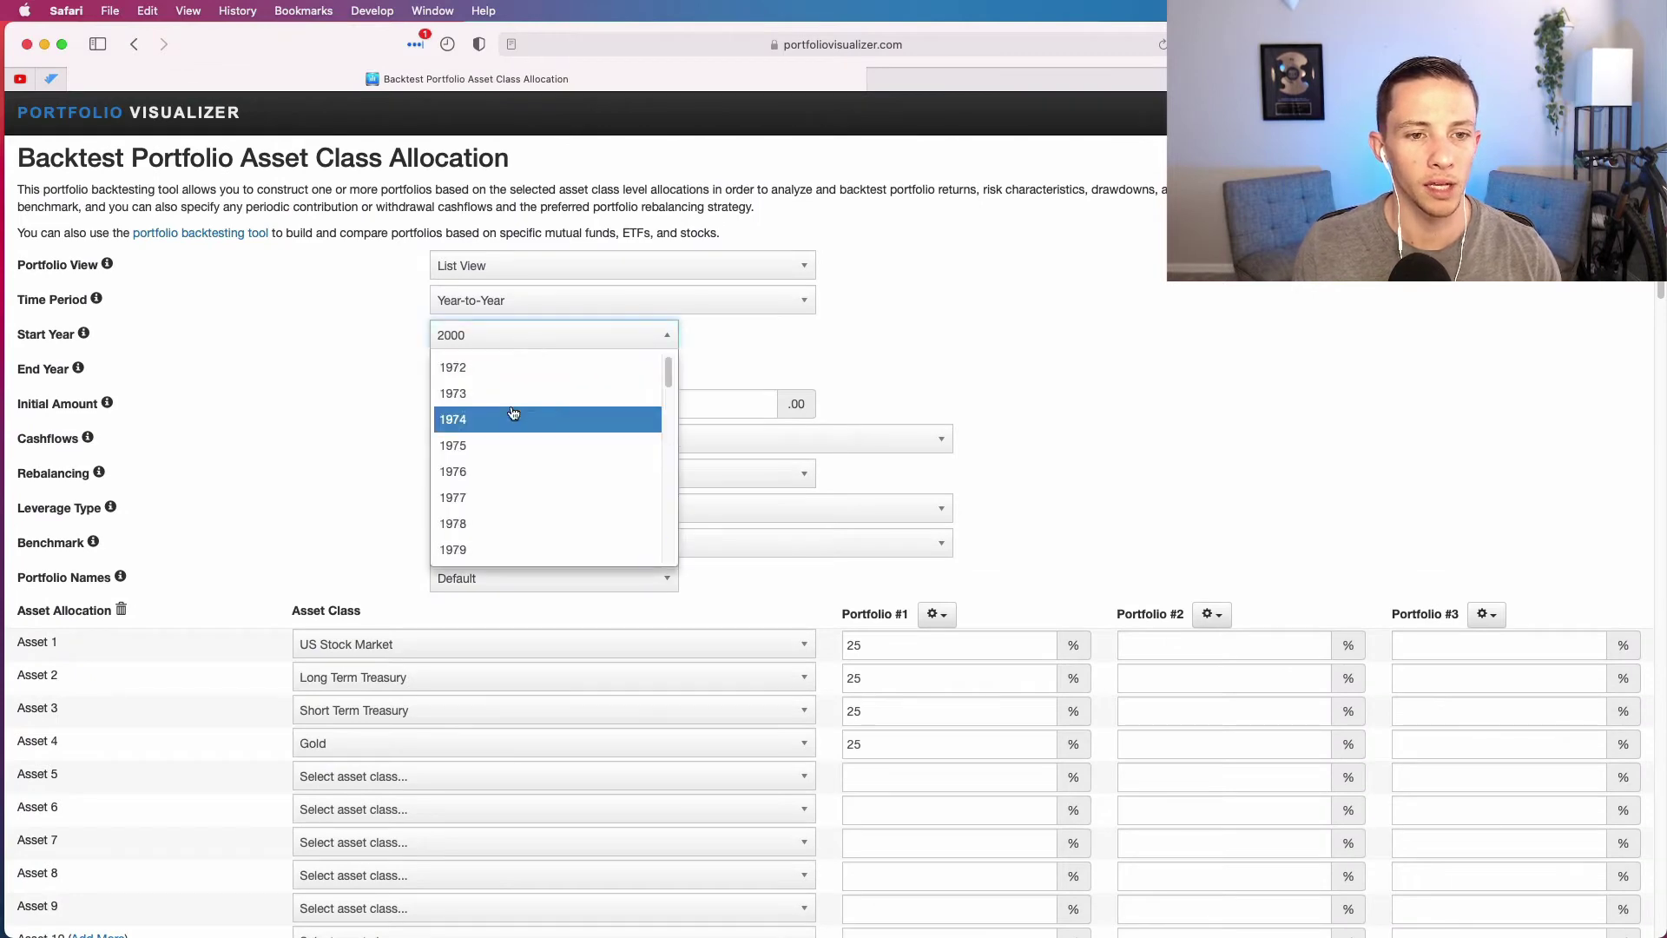
pyautogui.scroll(10, 510, 403)
pyautogui.click(491, 375)
pyautogui.click(513, 372)
pyautogui.scroll(-5, 521, 486)
pyautogui.click(457, 583)
# Analyze the portfolio over the full period and compare its returns, drawdown and growth with the Vanguard 500 benchmark
pyautogui.scroll(-10, 361, 551)
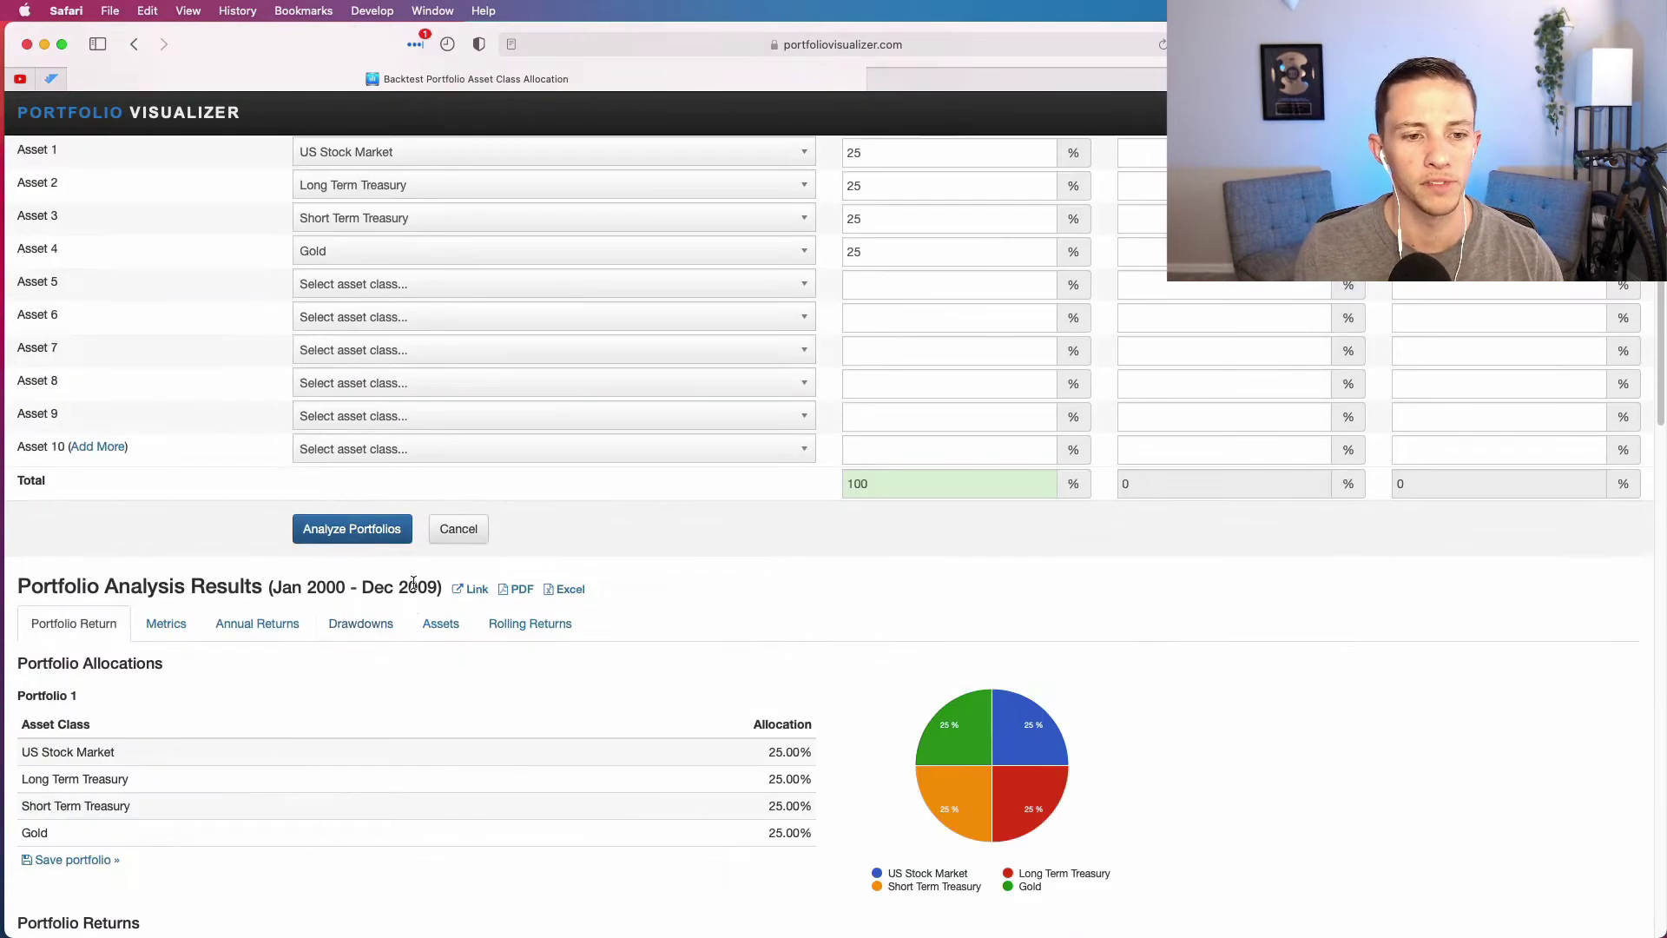
pyautogui.click(392, 532)
pyautogui.scroll(-2, 281, 629)
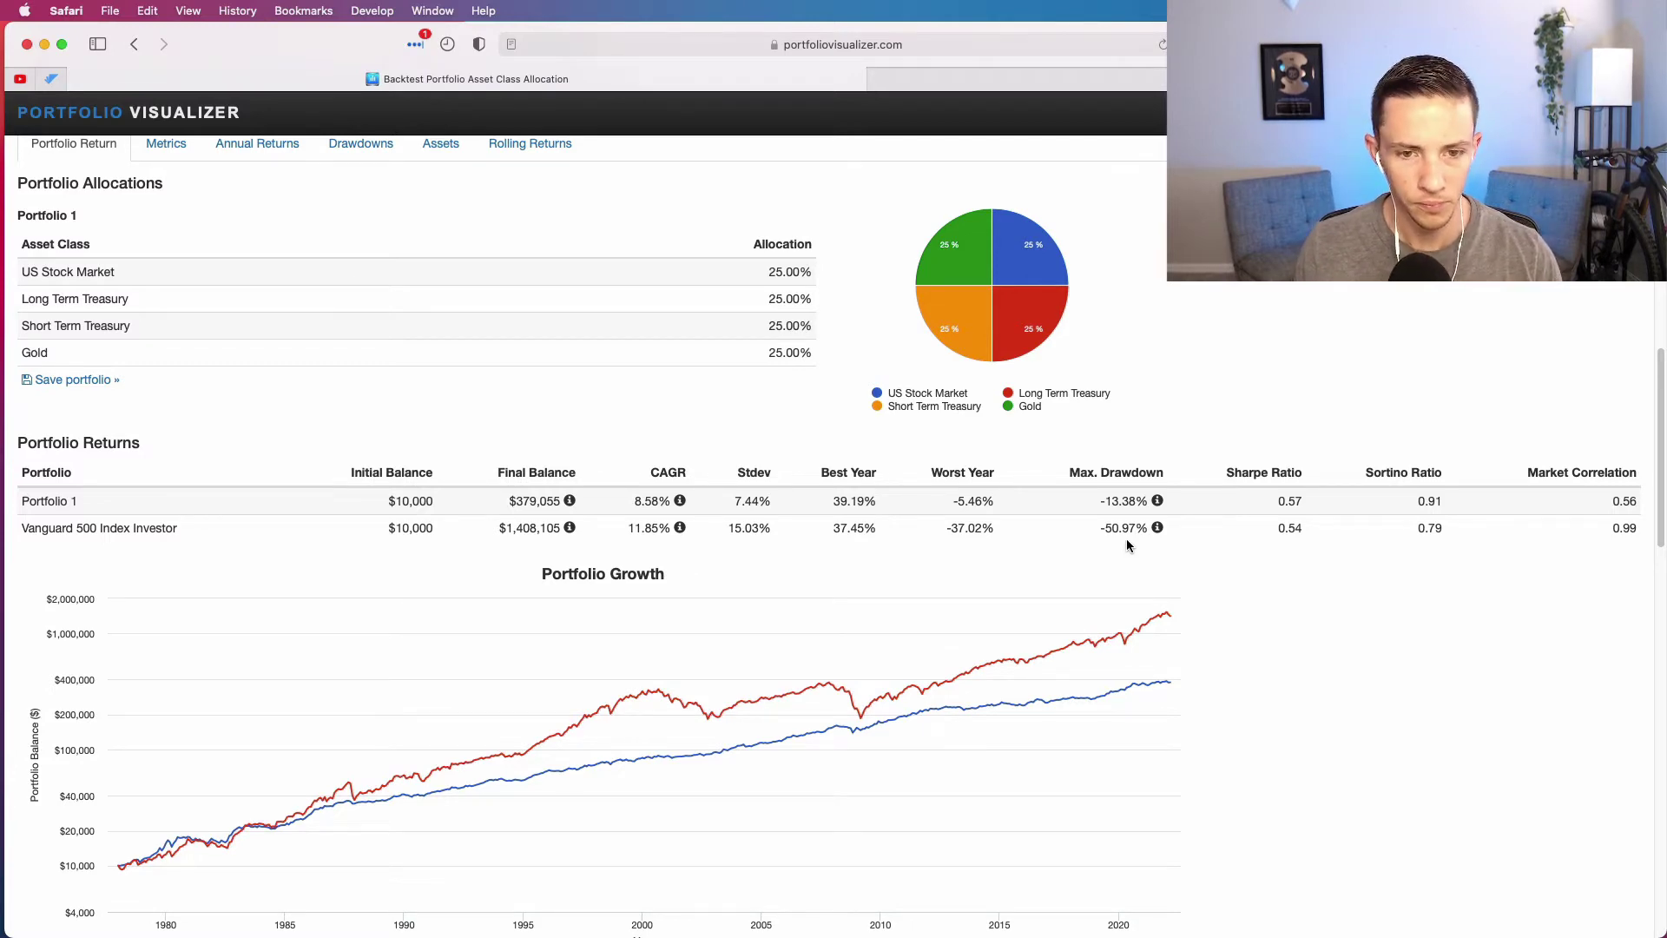
pyautogui.scroll(3, 1079, 545)
pyautogui.scroll(3, 500, 640)
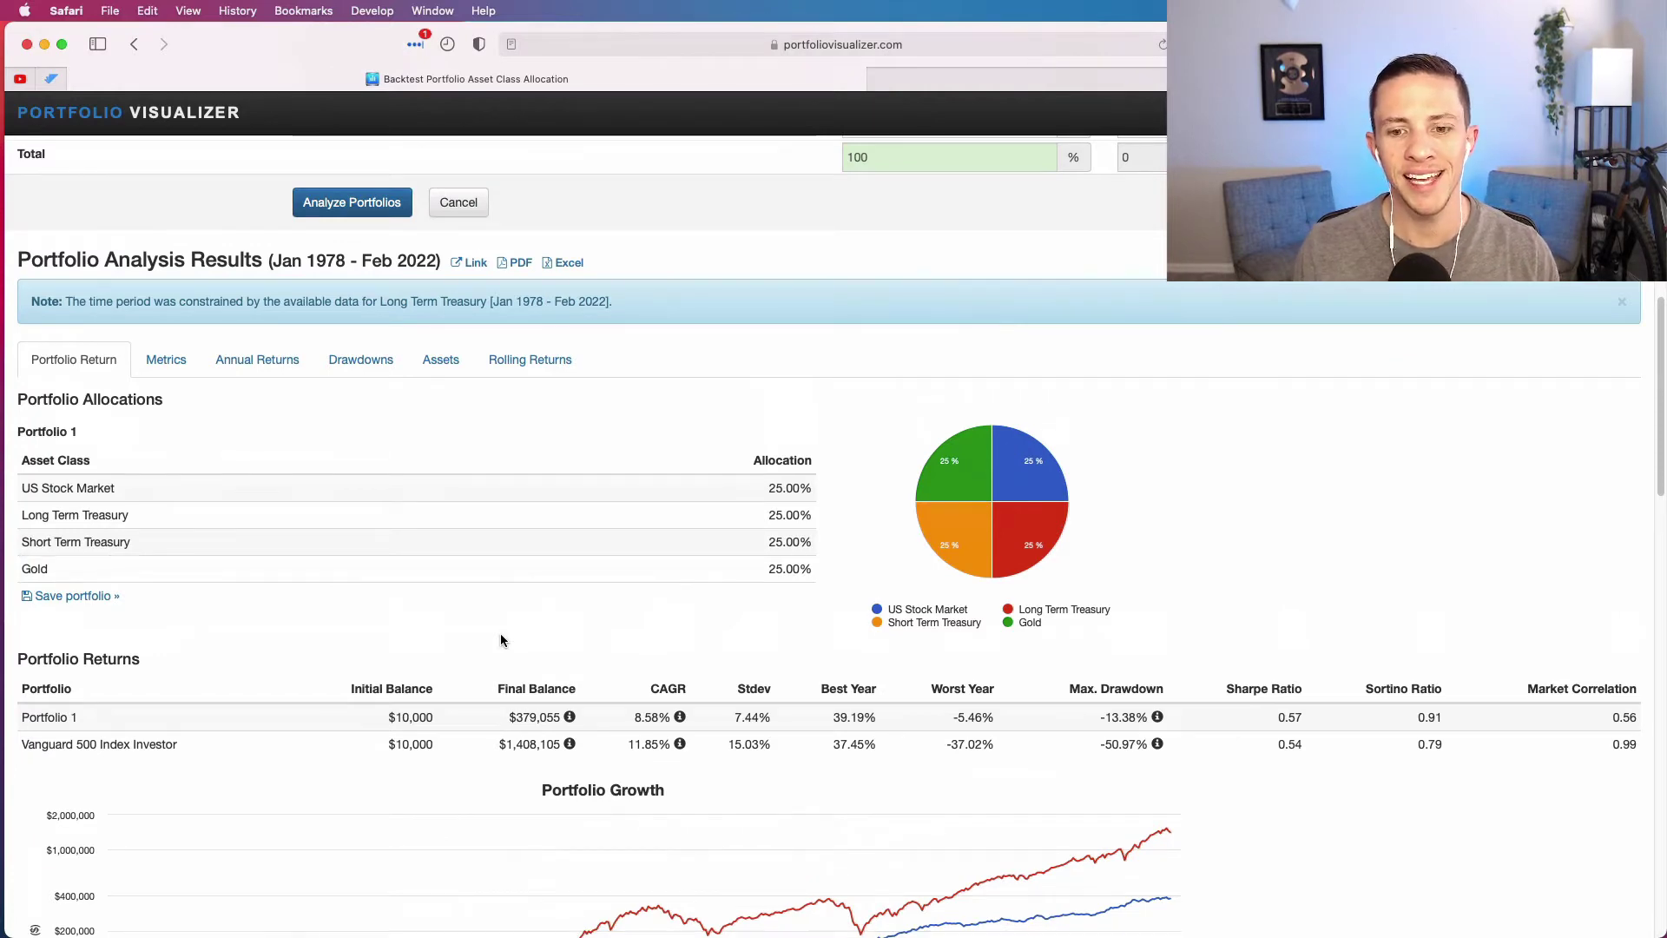
pyautogui.scroll(-3, 500, 640)
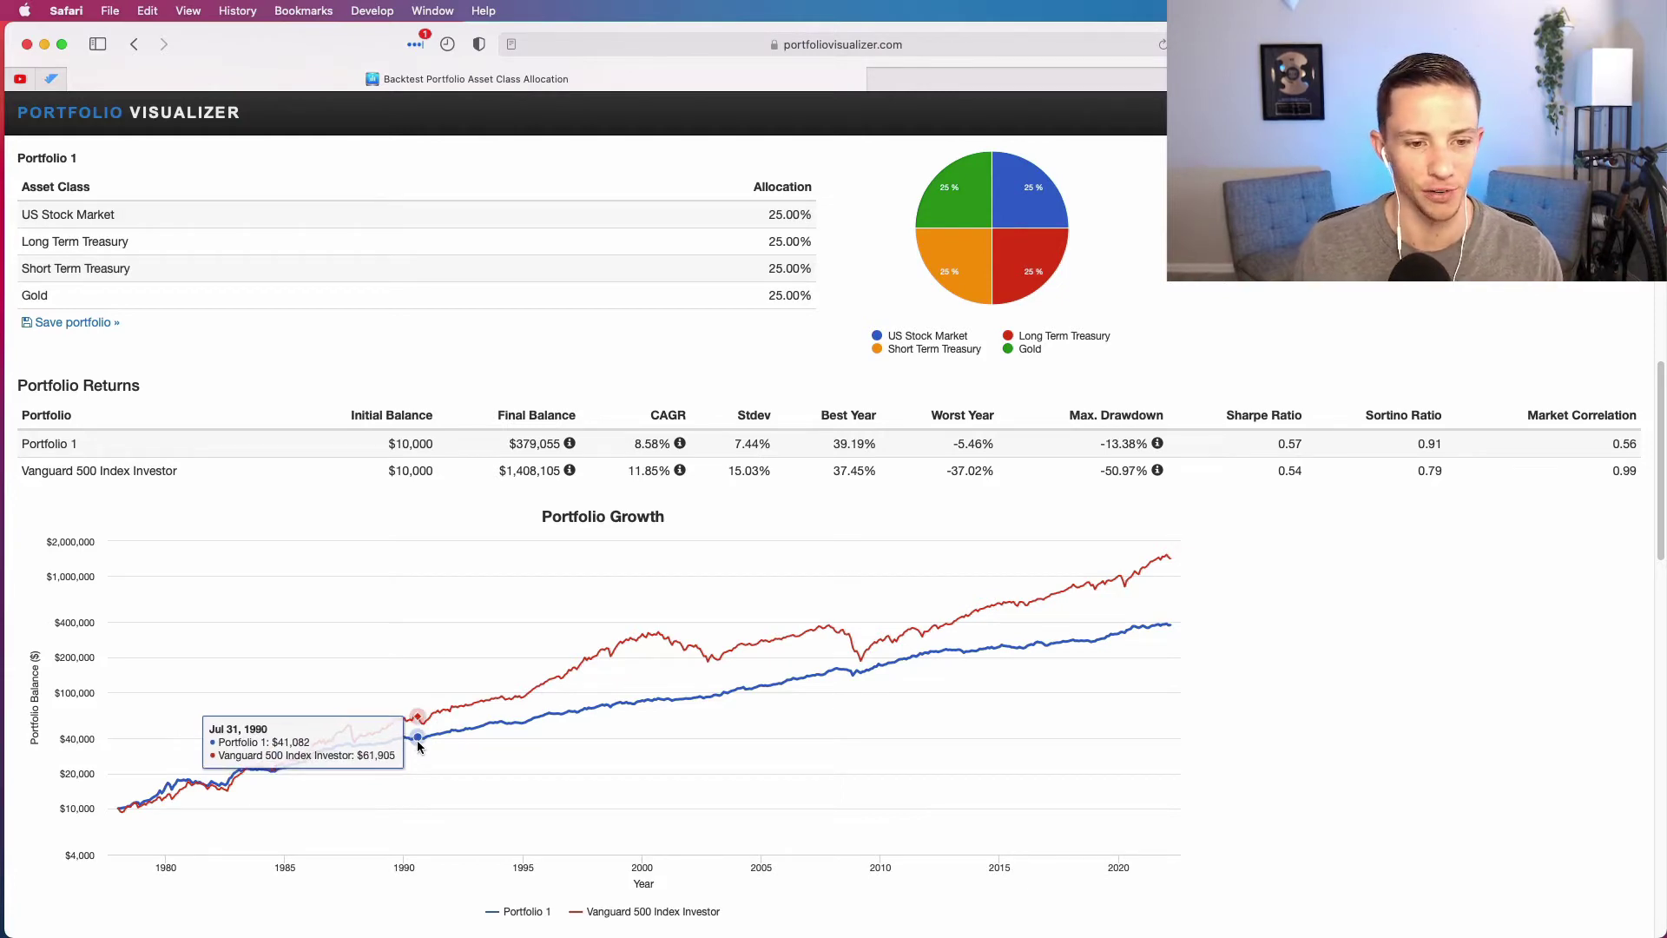
# Set the benchmark to None and analyze the four-asset portfolio on its own
pyautogui.scroll(20, 525, 742)
pyautogui.scroll(-2, 316, 599)
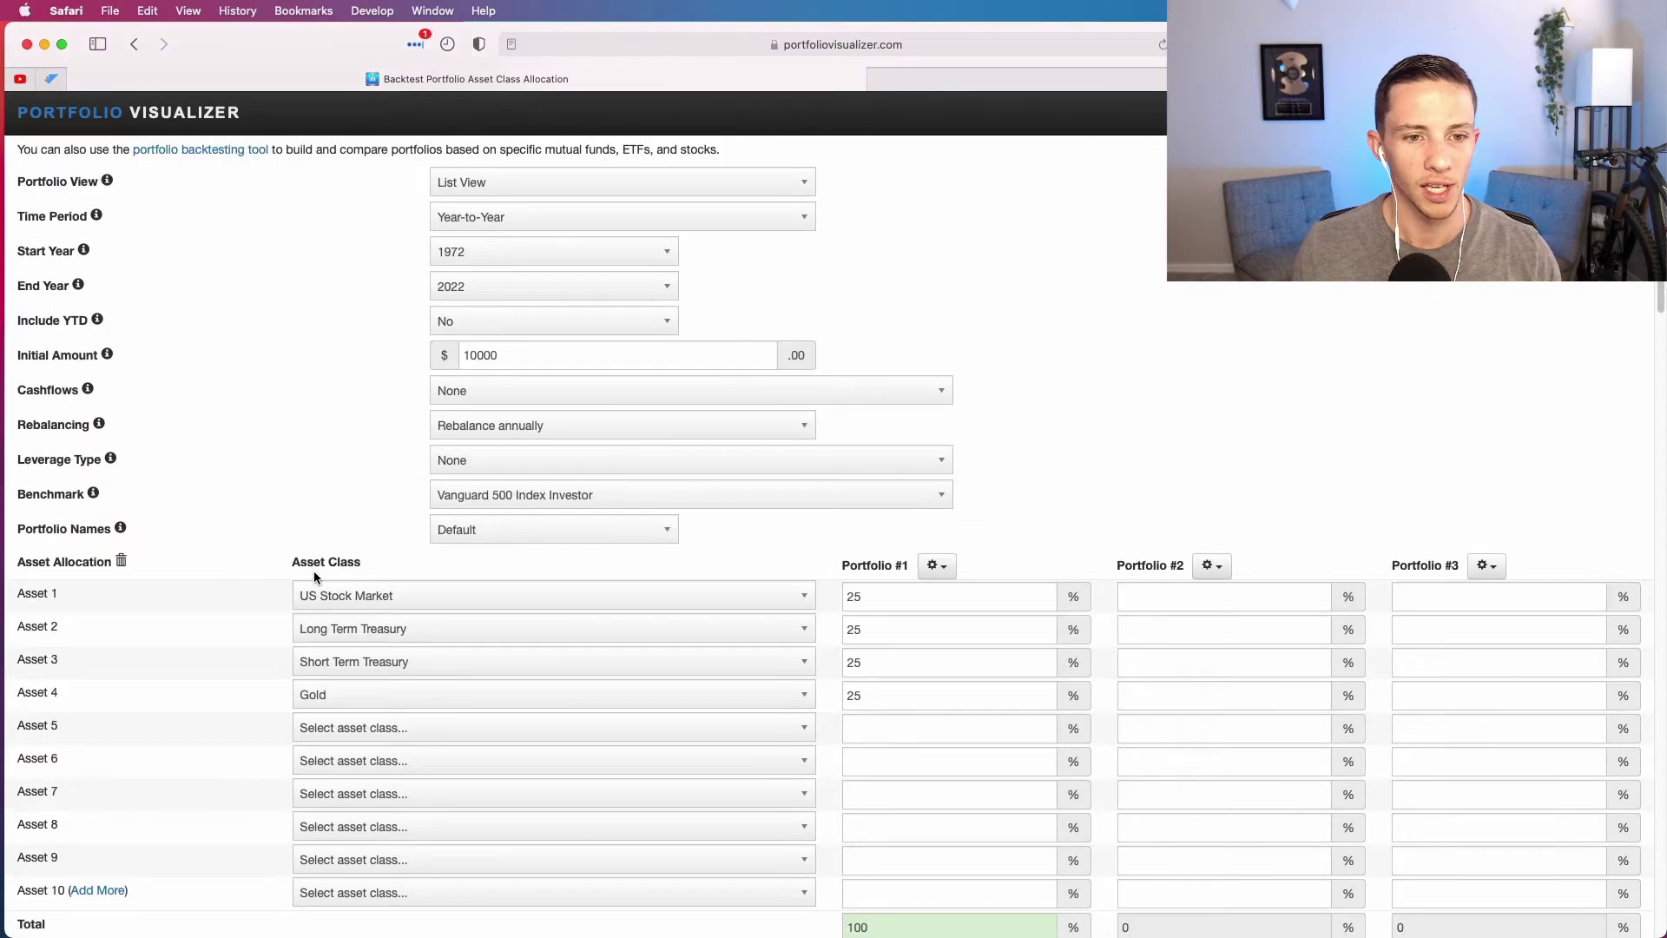
pyautogui.click(535, 500)
pyautogui.click(477, 528)
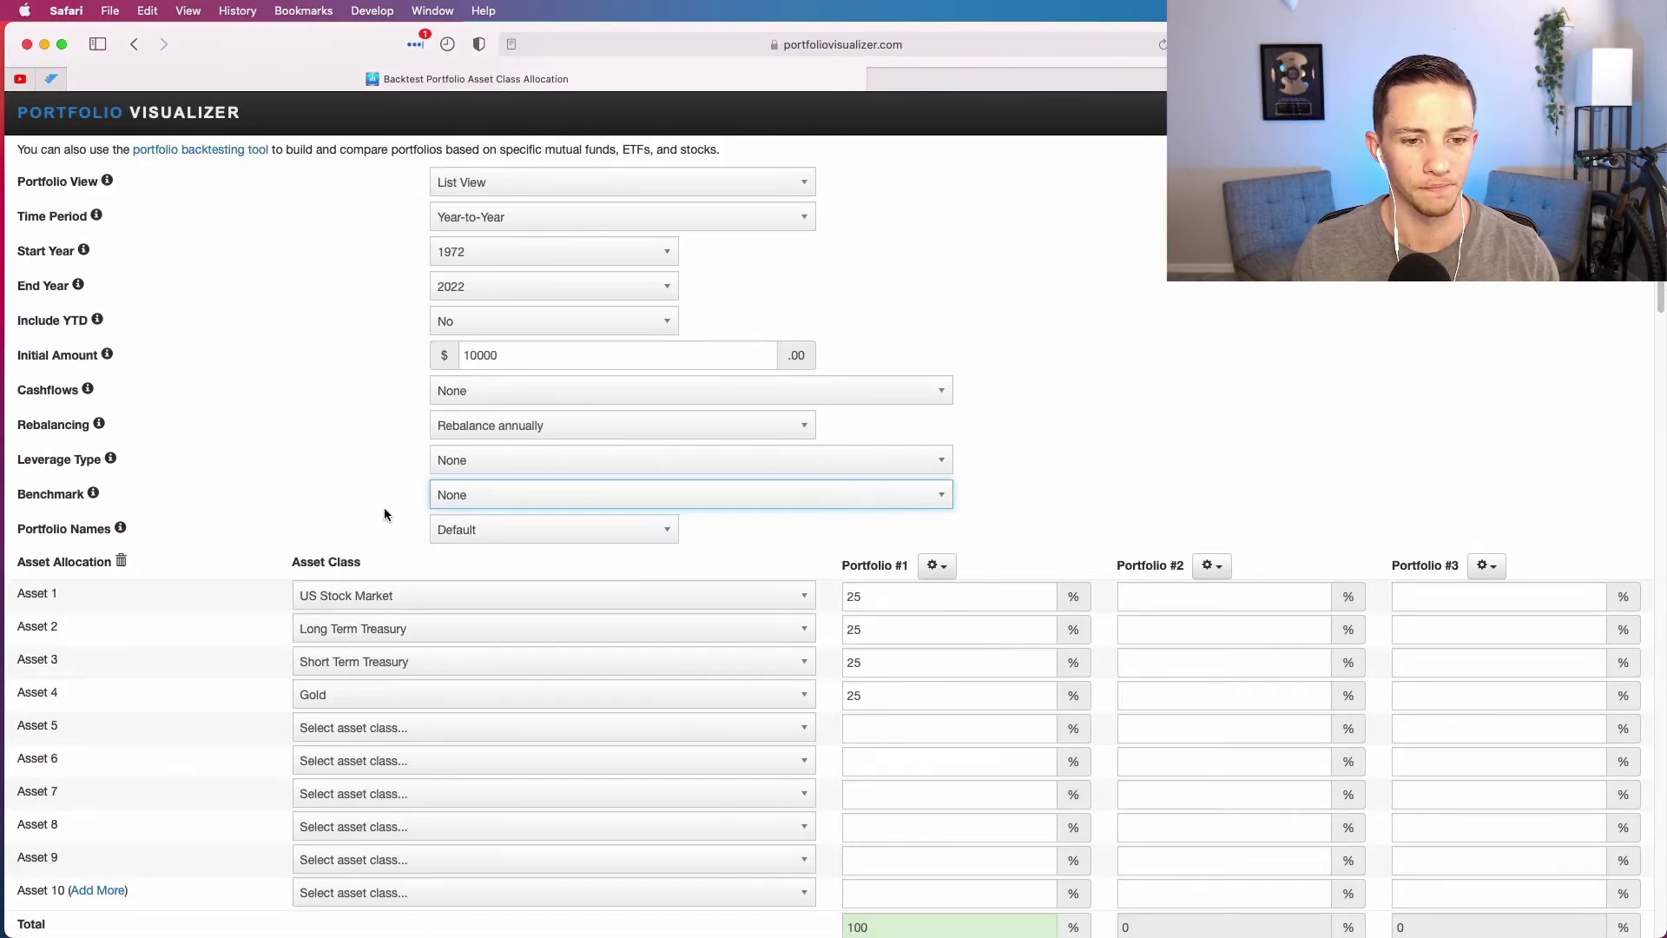
pyautogui.scroll(-6, 524, 630)
pyautogui.click(335, 703)
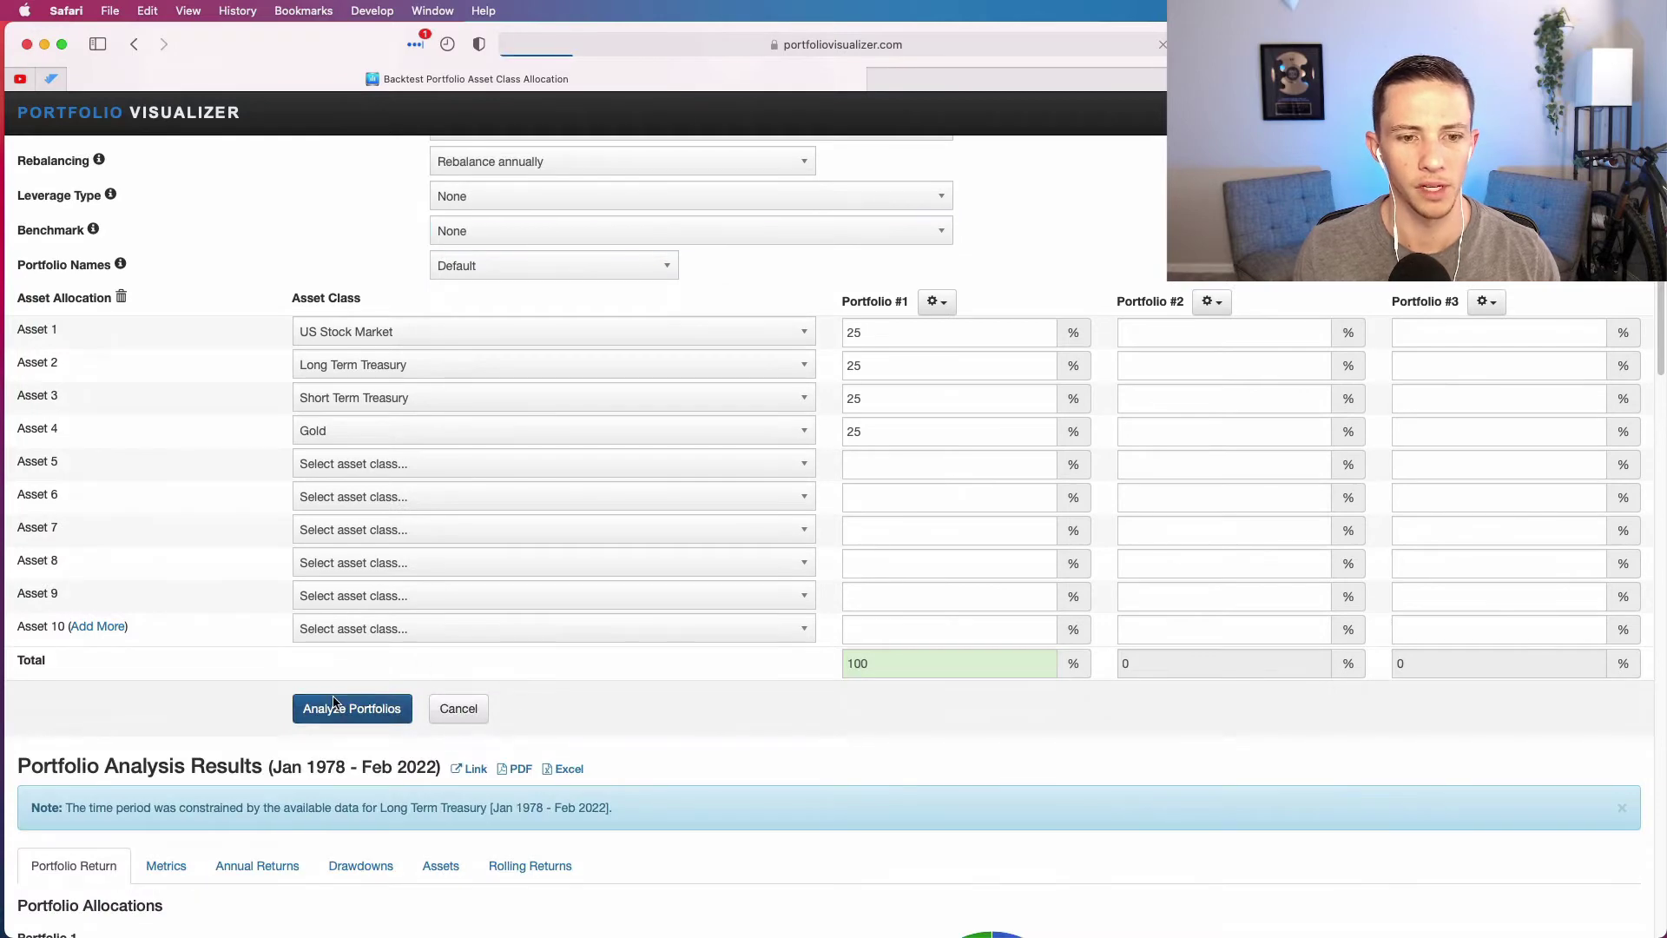
pyautogui.scroll(4, 552, 625)
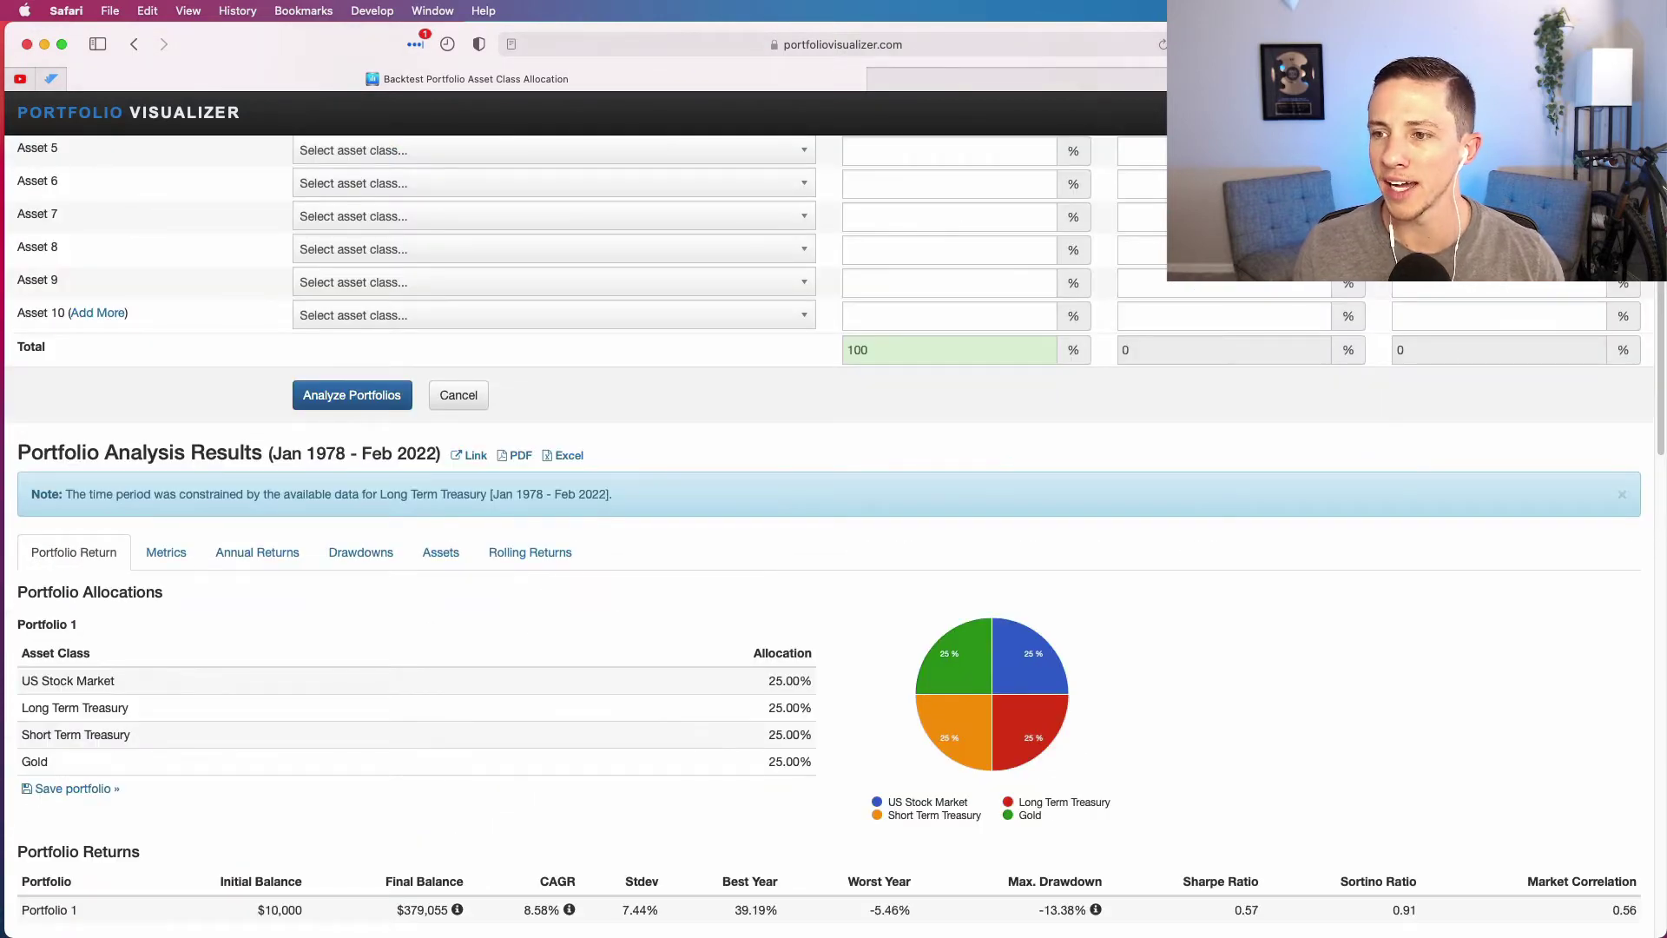
# Switch to the TextEdit notes and highlight the Stocks (US) and Gold entries while reviewing the climate pairings
pyautogui.press('super+Tab')
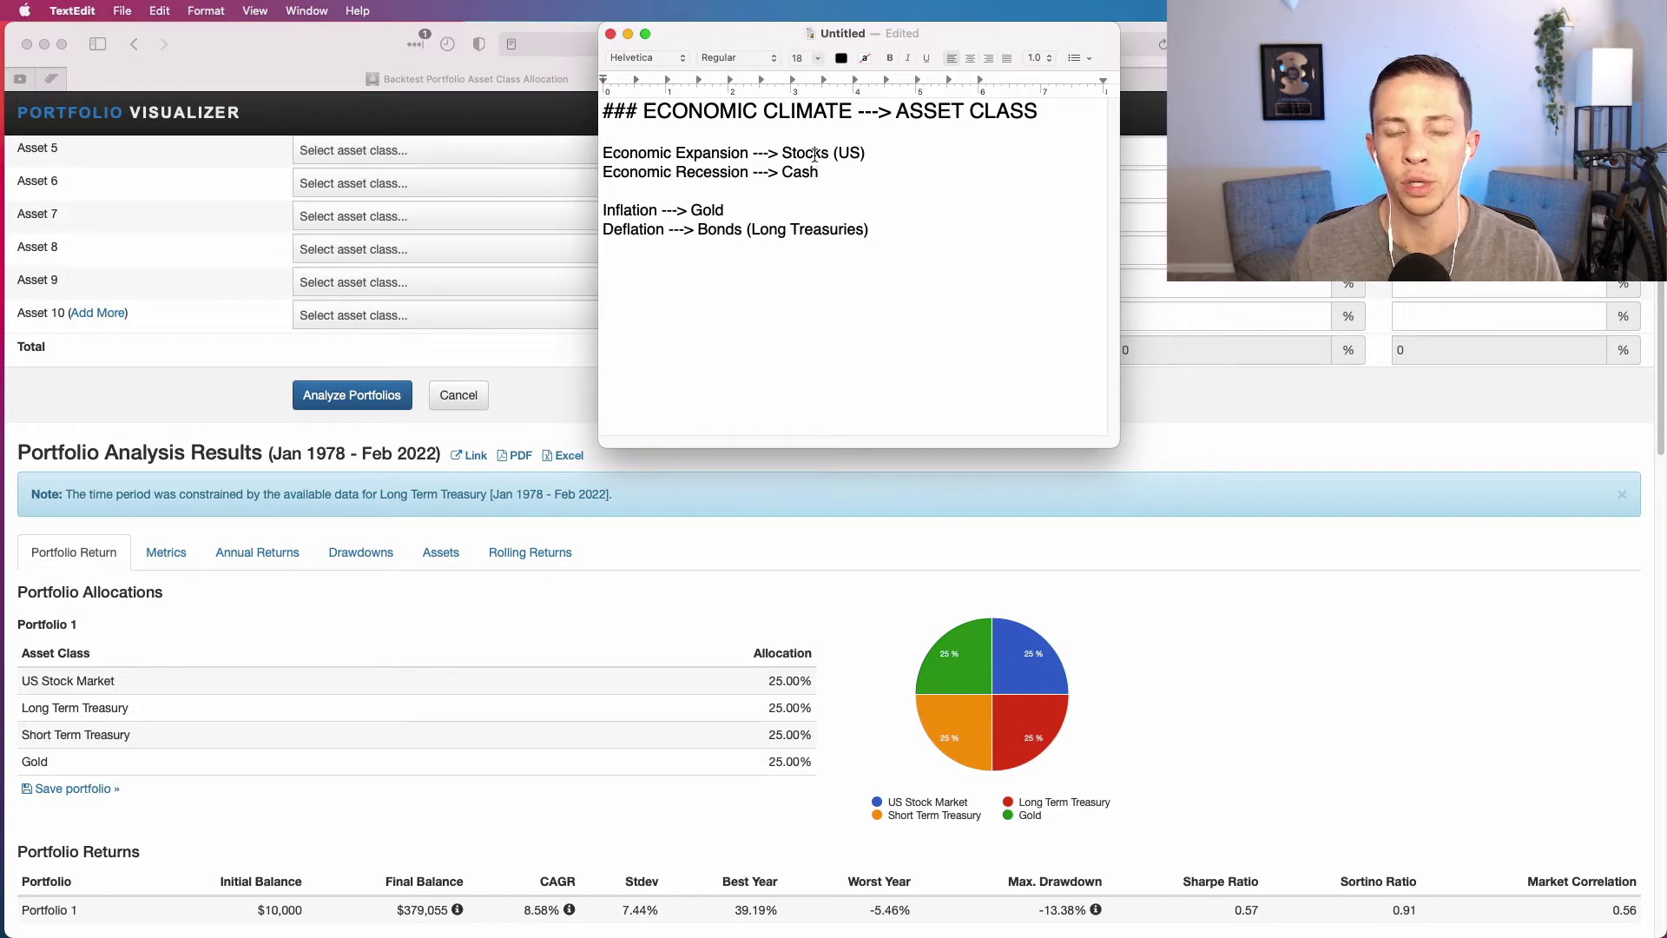
pyautogui.click(877, 152)
pyautogui.moveTo(877, 152); pyautogui.dragTo(790, 150)
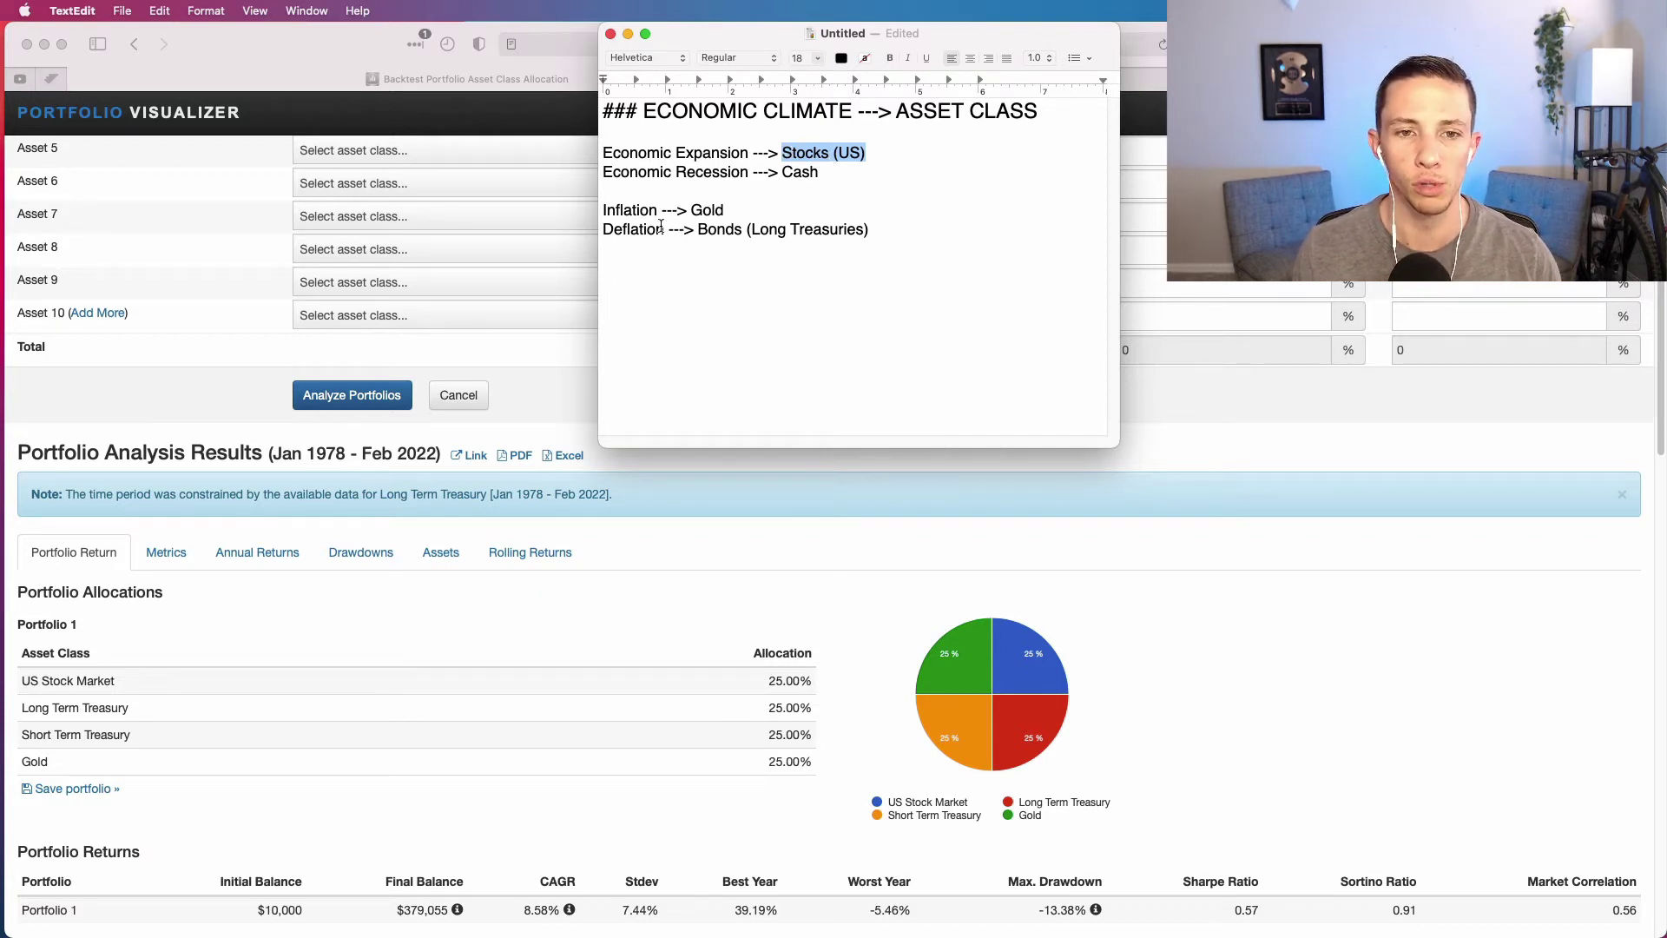
pyautogui.click(694, 217)
pyautogui.moveTo(772, 217); pyautogui.dragTo(671, 206)
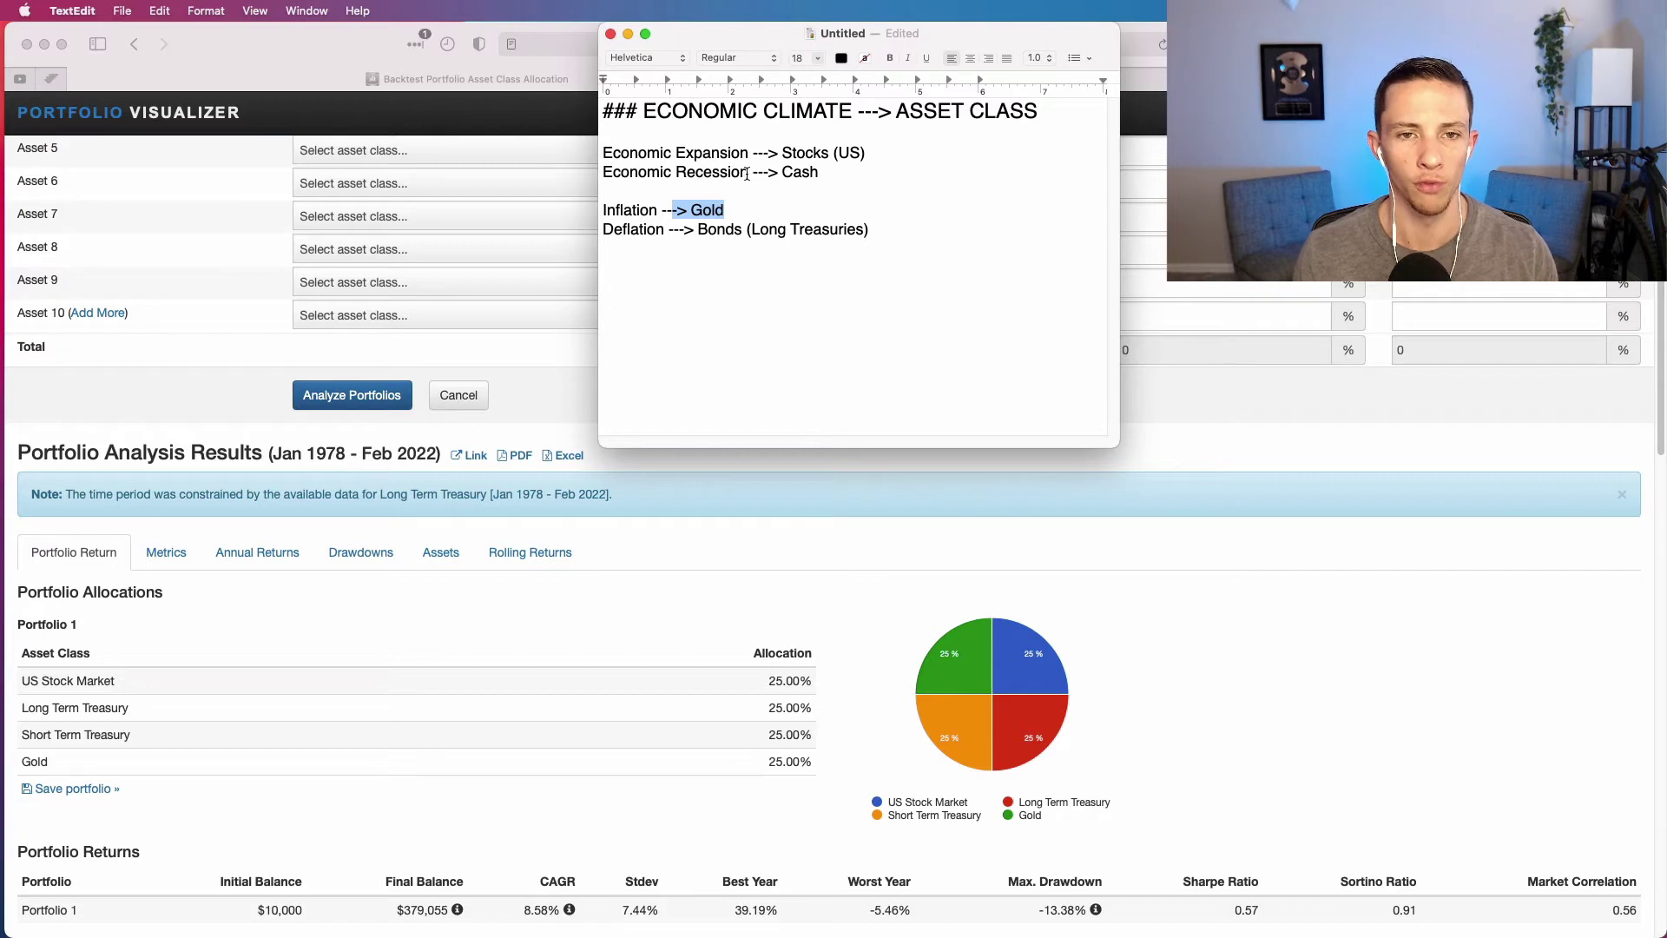
# Move the notes window aside and go to the Test Market Timing Models page in Safari
pyautogui.moveTo(711, 29); pyautogui.dragTo(1666, 104)
pyautogui.click(1016, 79)
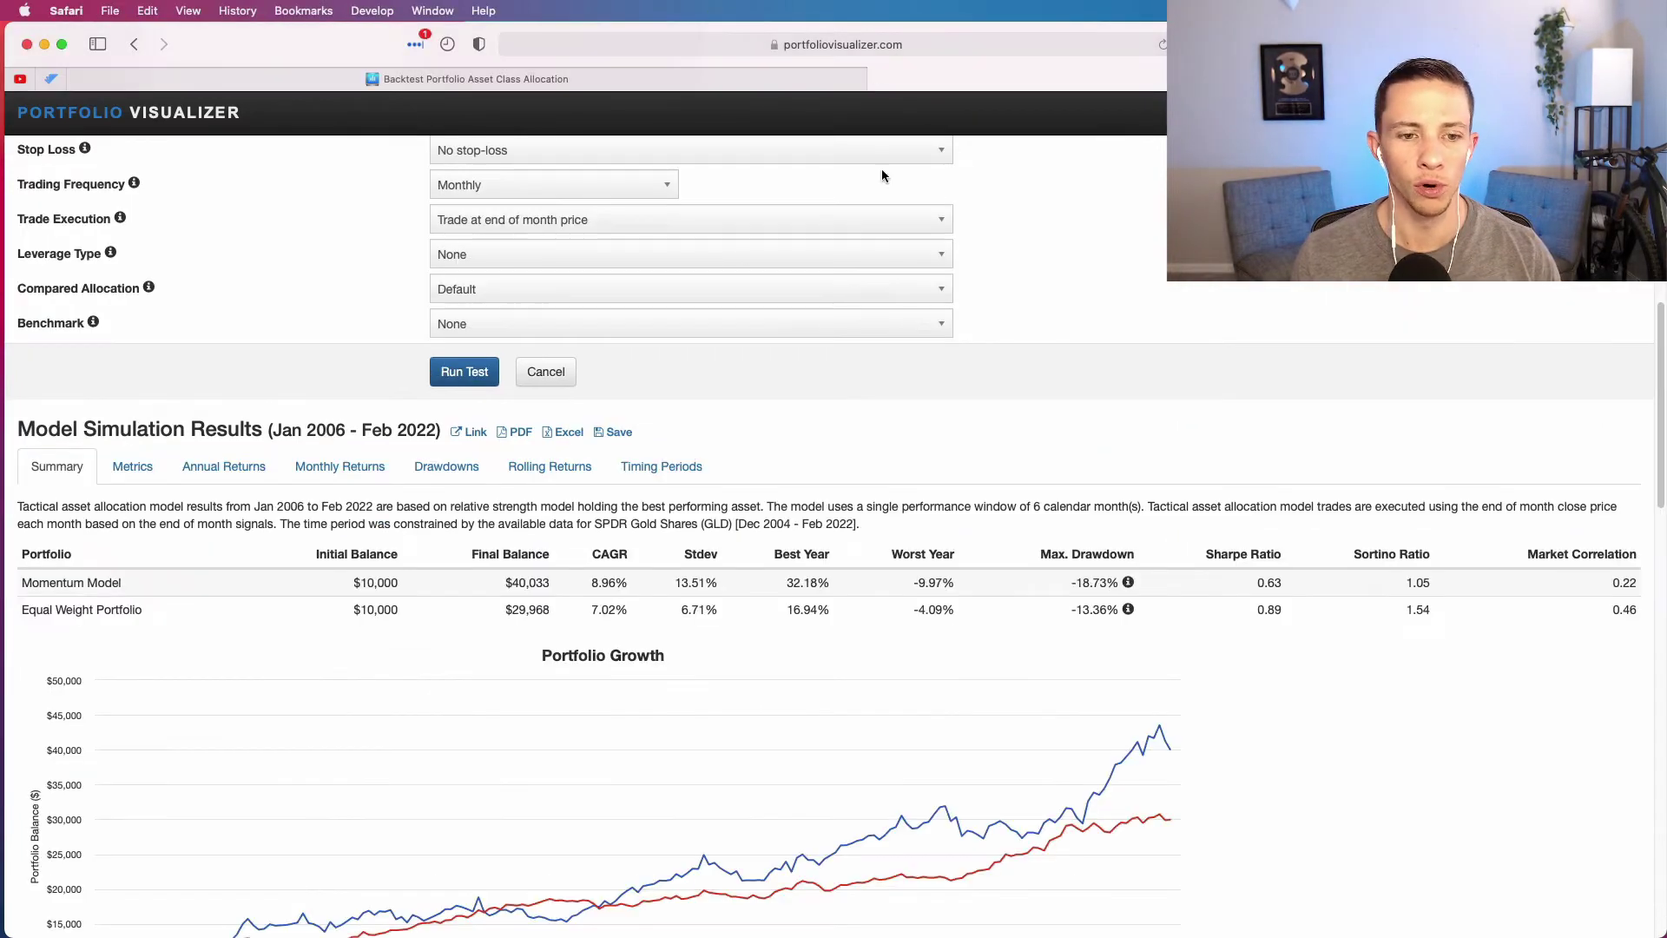
pyautogui.scroll(6, 517, 392)
pyautogui.scroll(3, 517, 392)
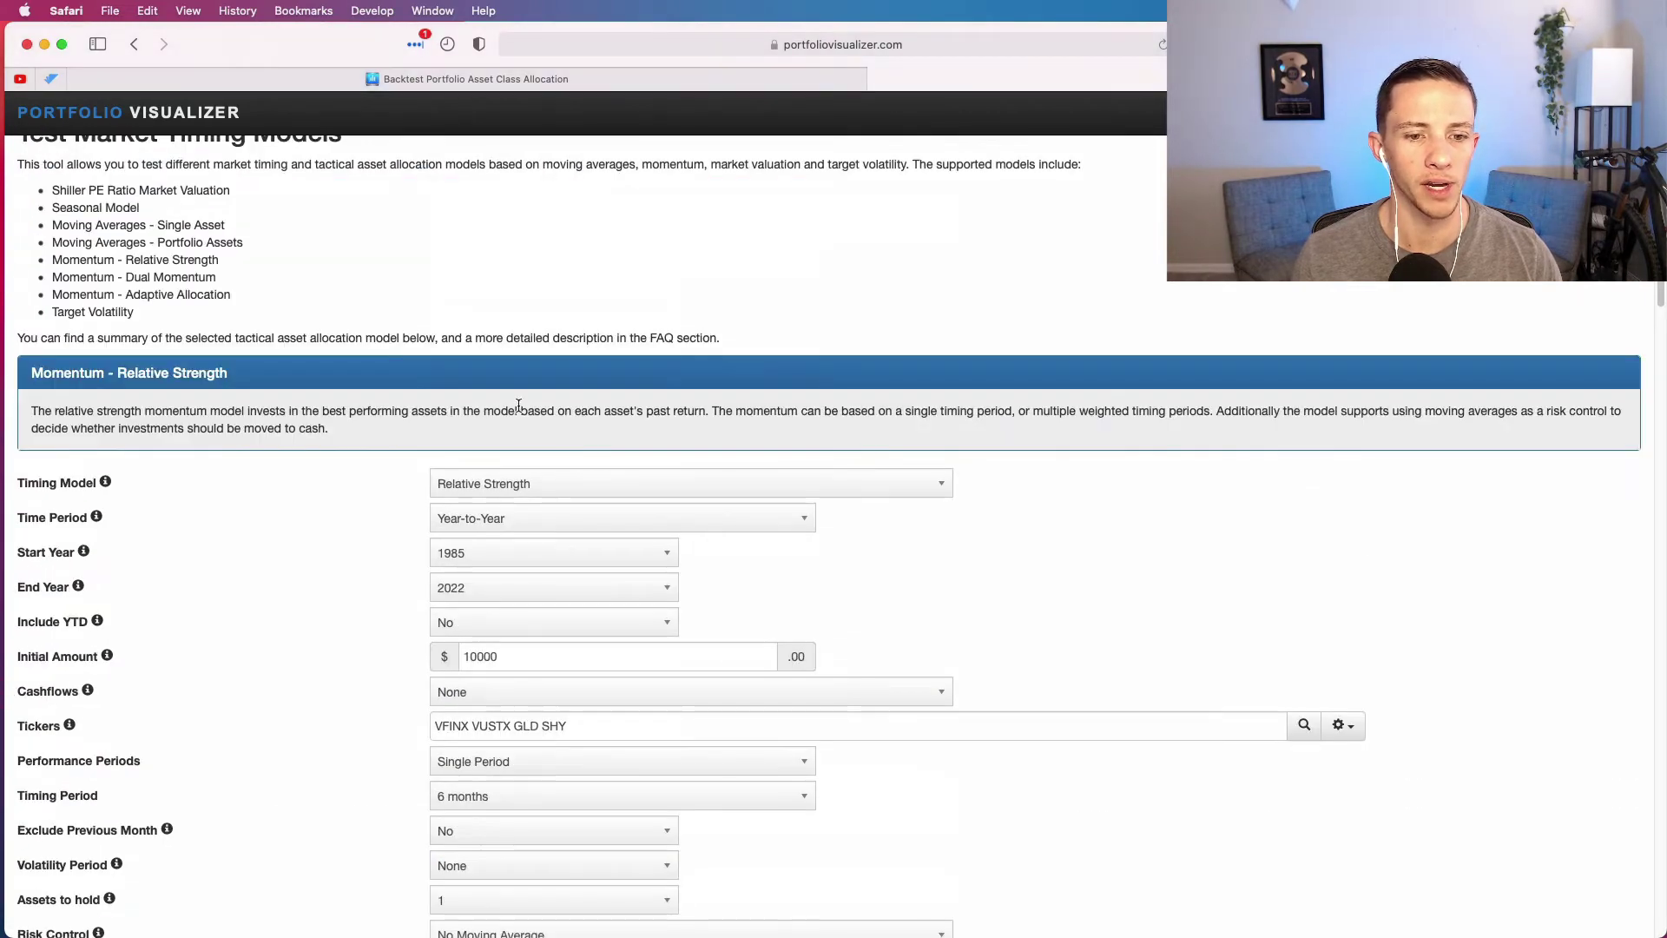
# Review the momentum model's tickers VFINX, VUSTX, GLD and SHY against the asset classes in the notes
pyautogui.scroll(-1, 521, 387)
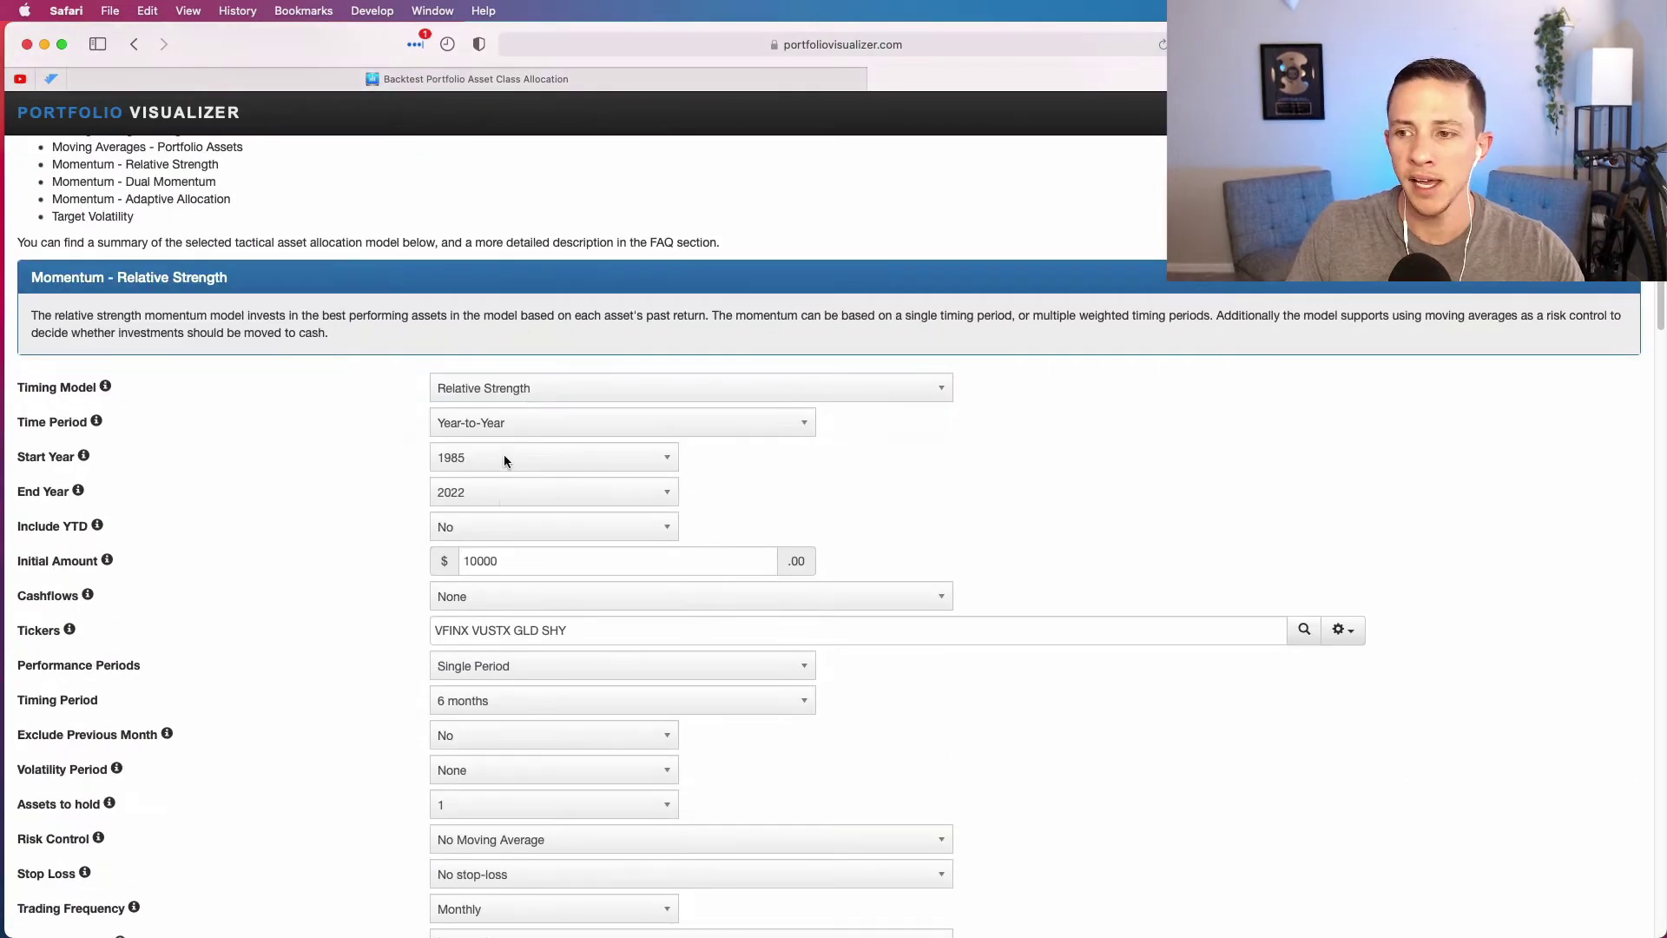
pyautogui.scroll(-1, 499, 491)
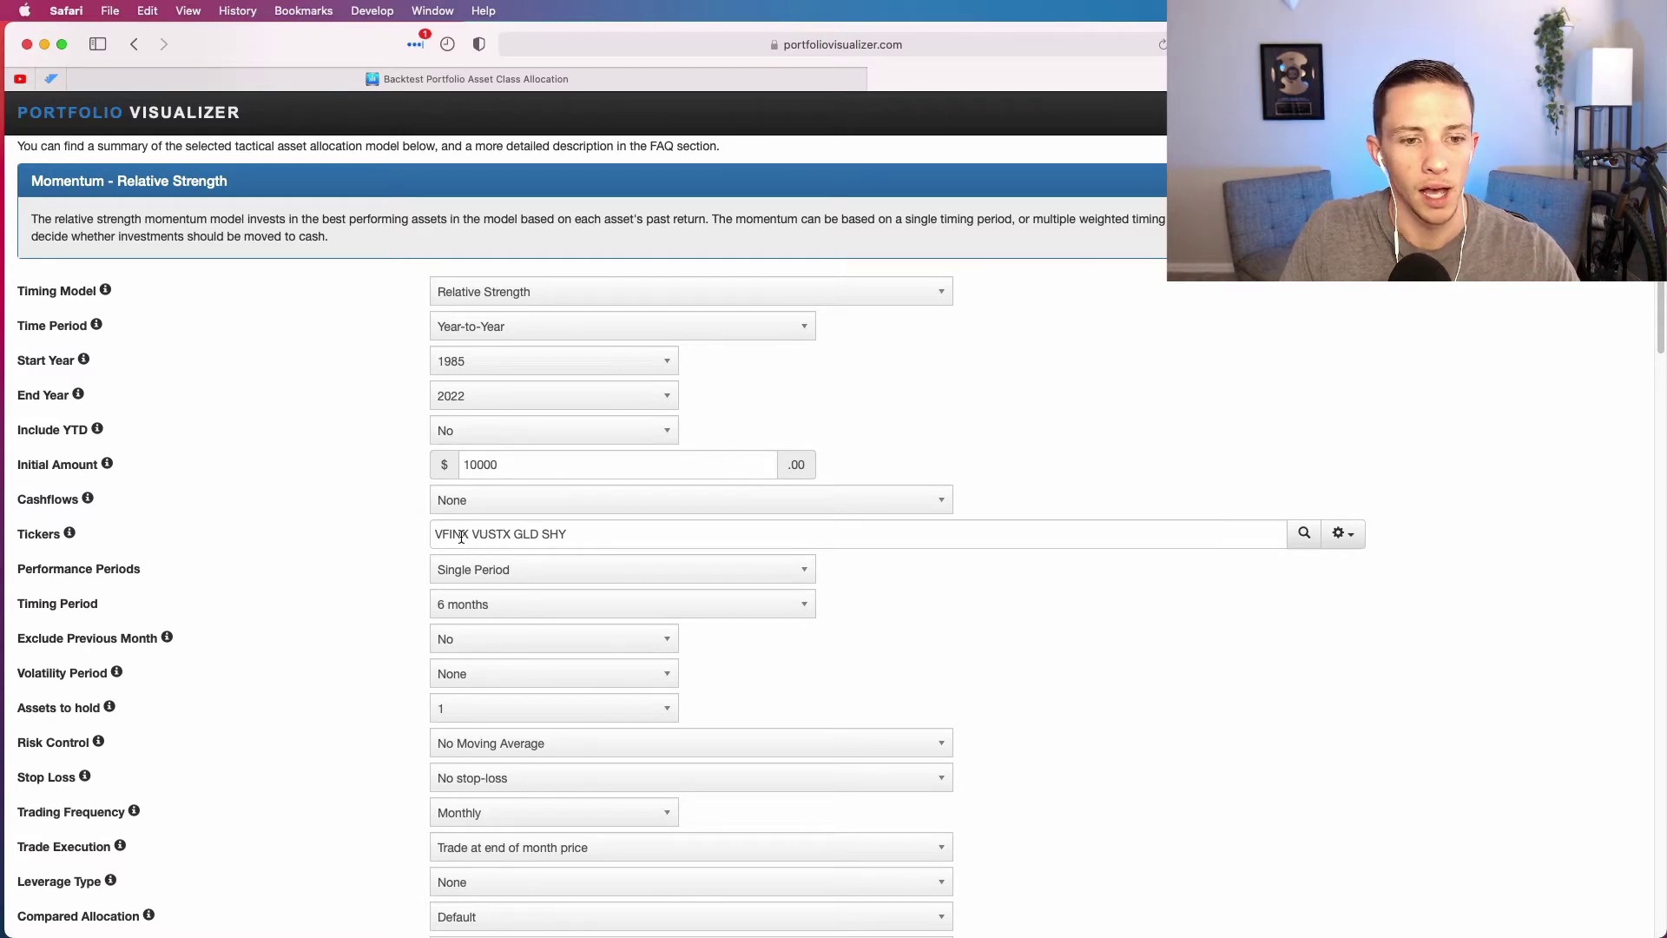
pyautogui.moveTo(439, 536); pyautogui.dragTo(468, 534)
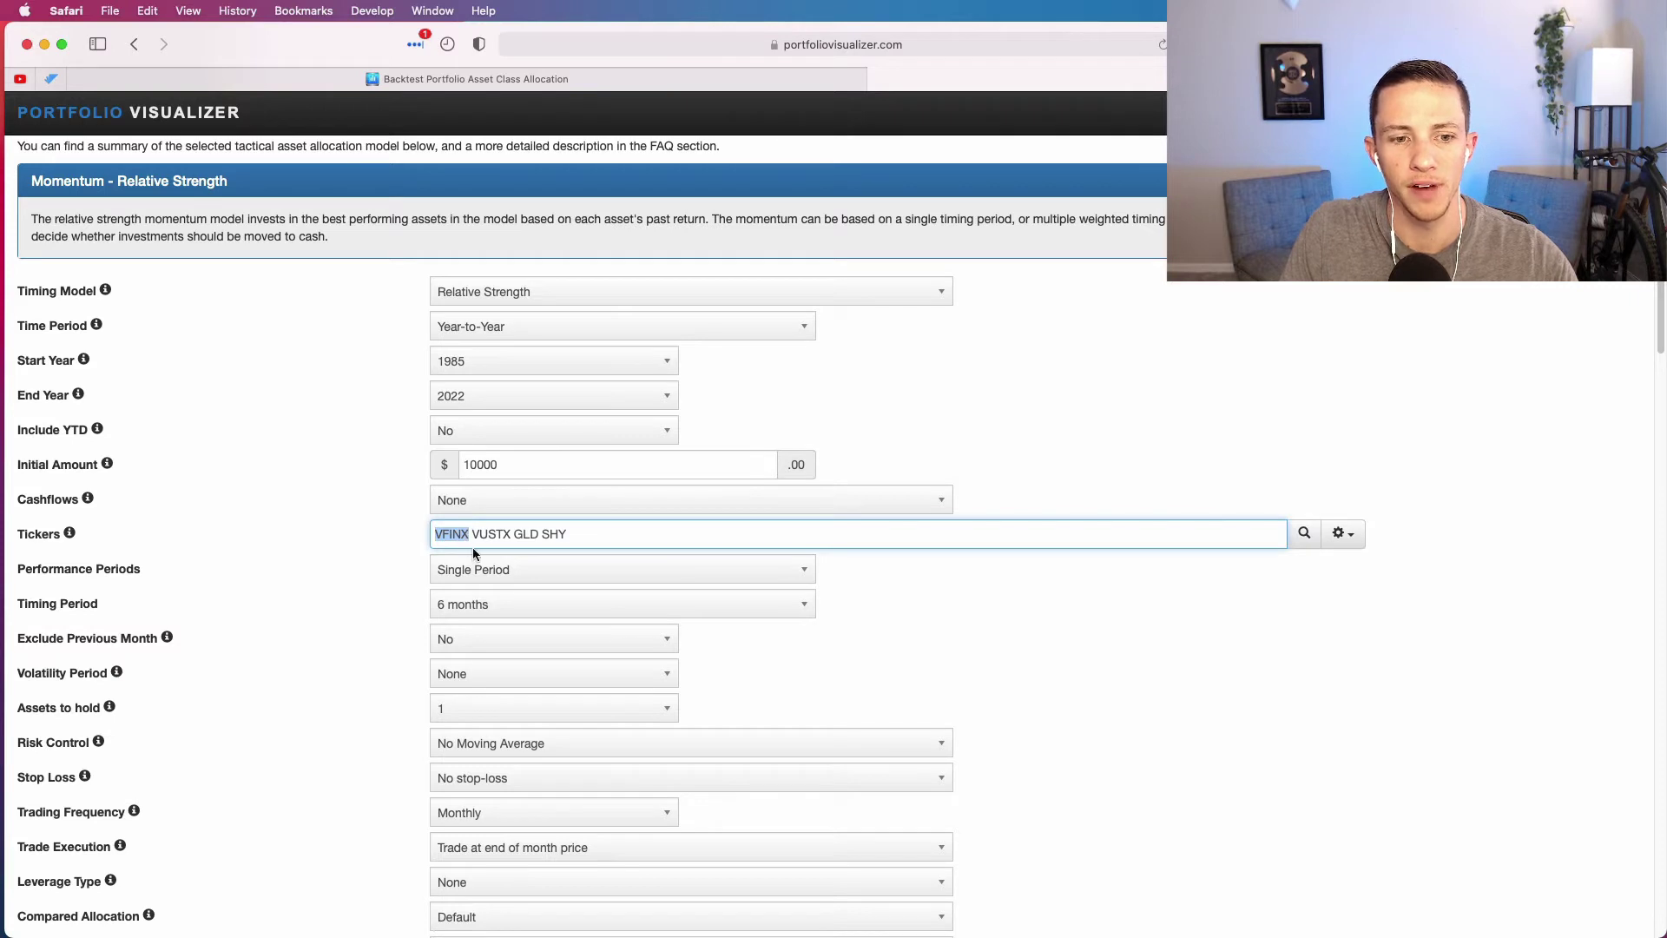
pyautogui.press('super+Tab')
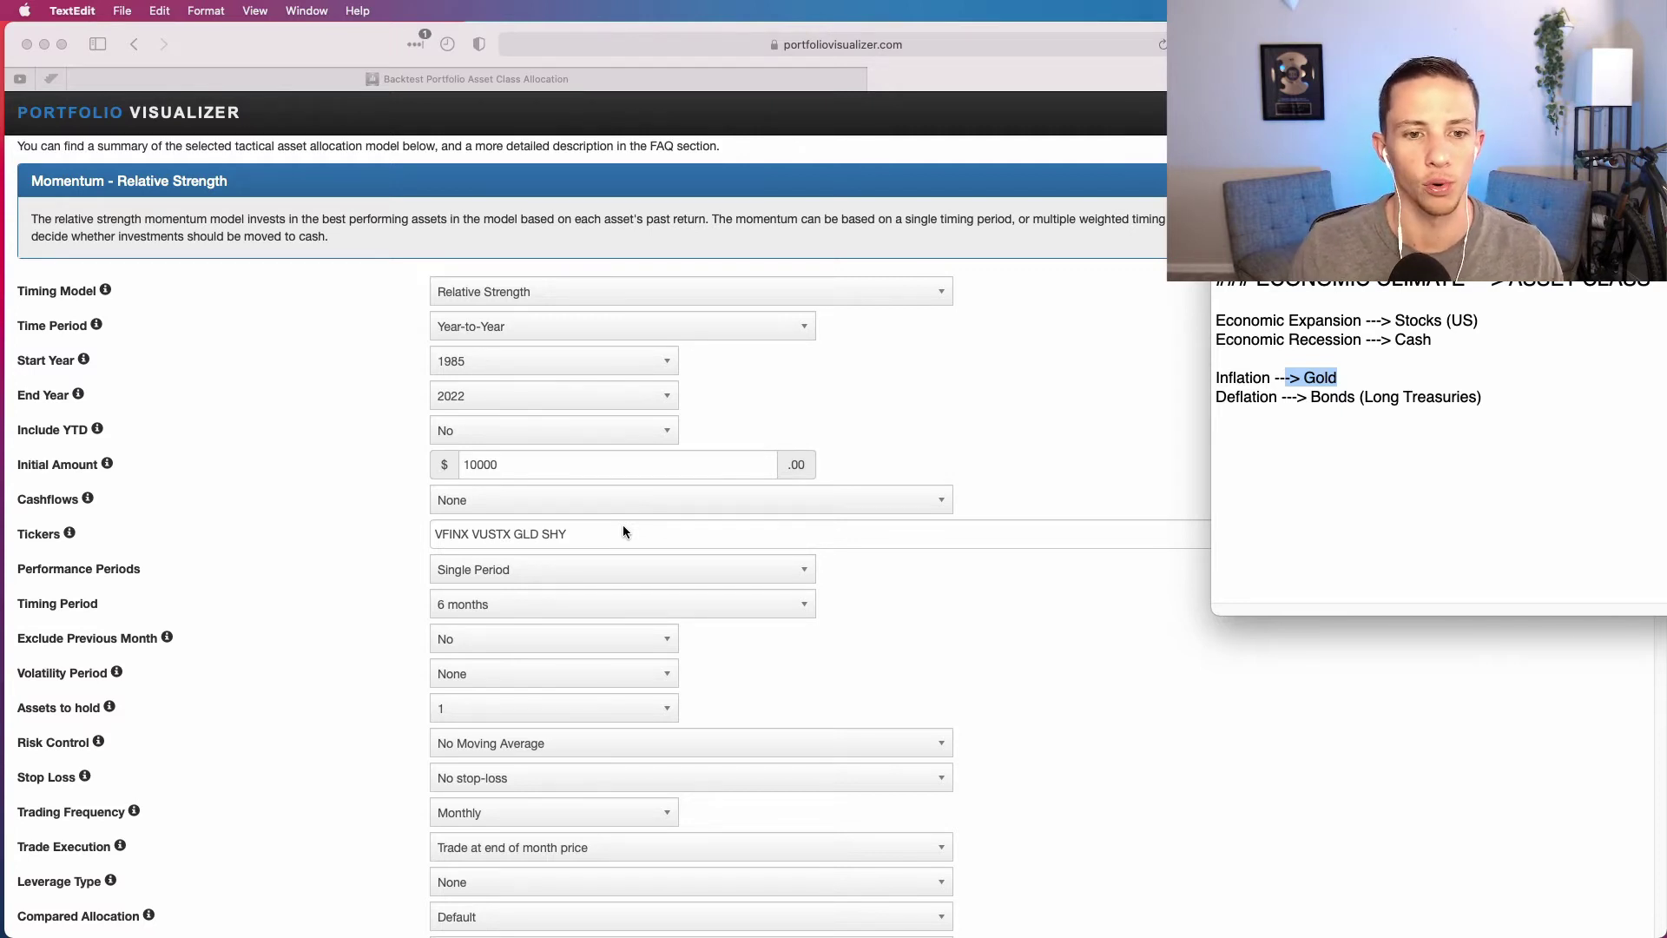
pyautogui.click(575, 529)
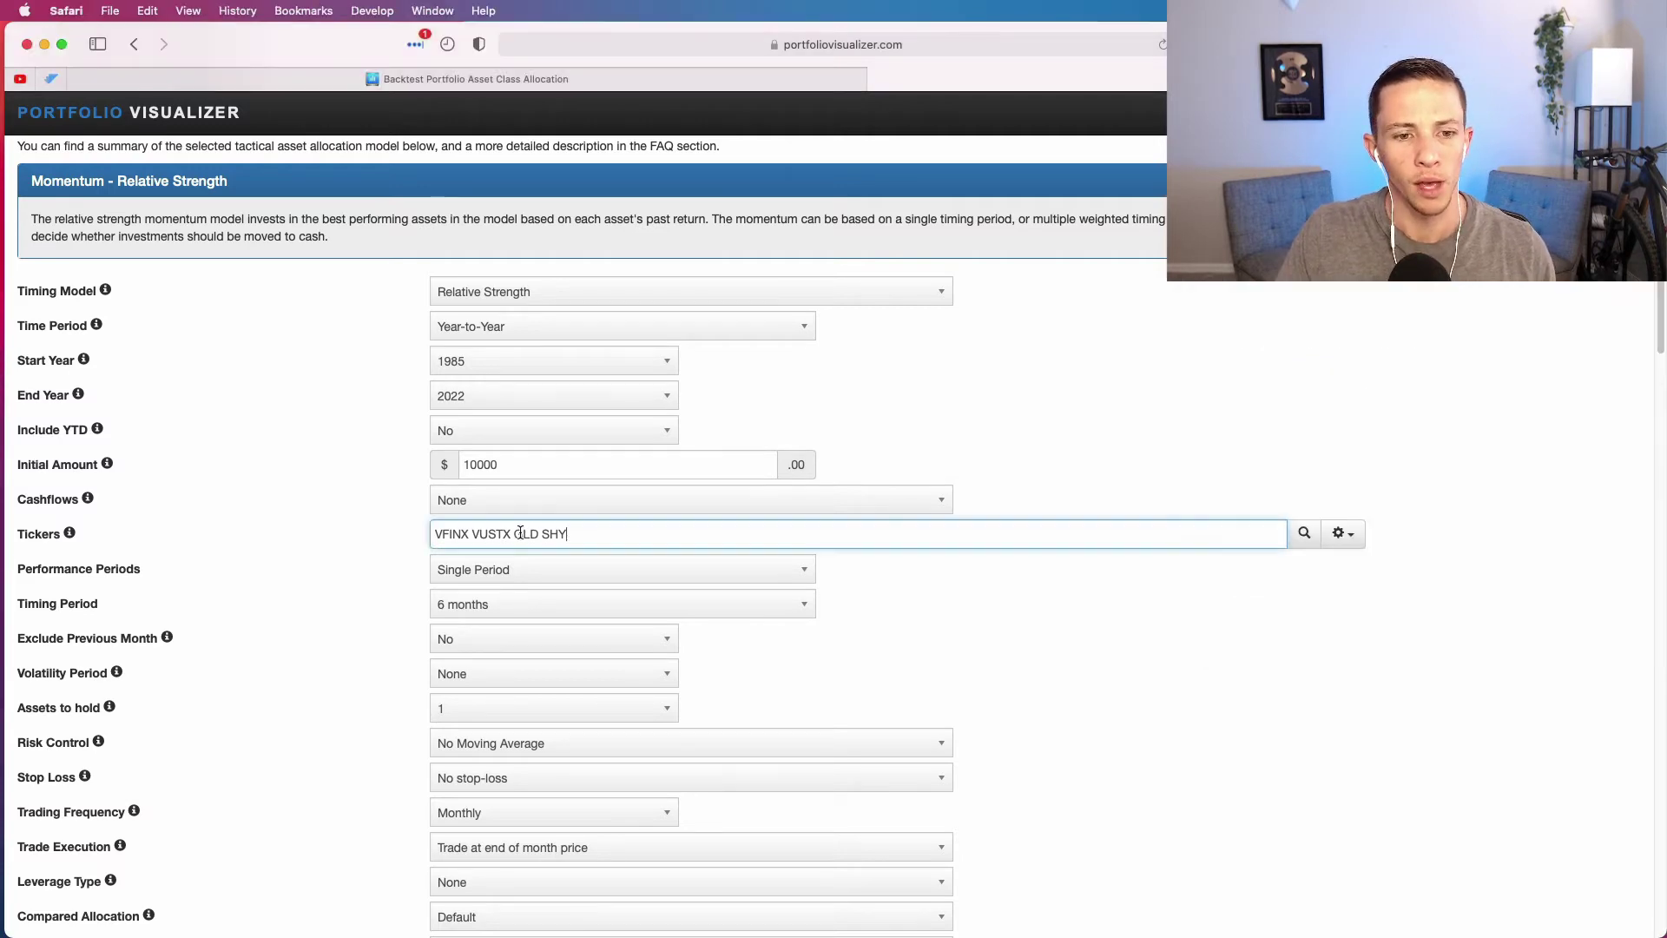
pyautogui.press('super+Tab')
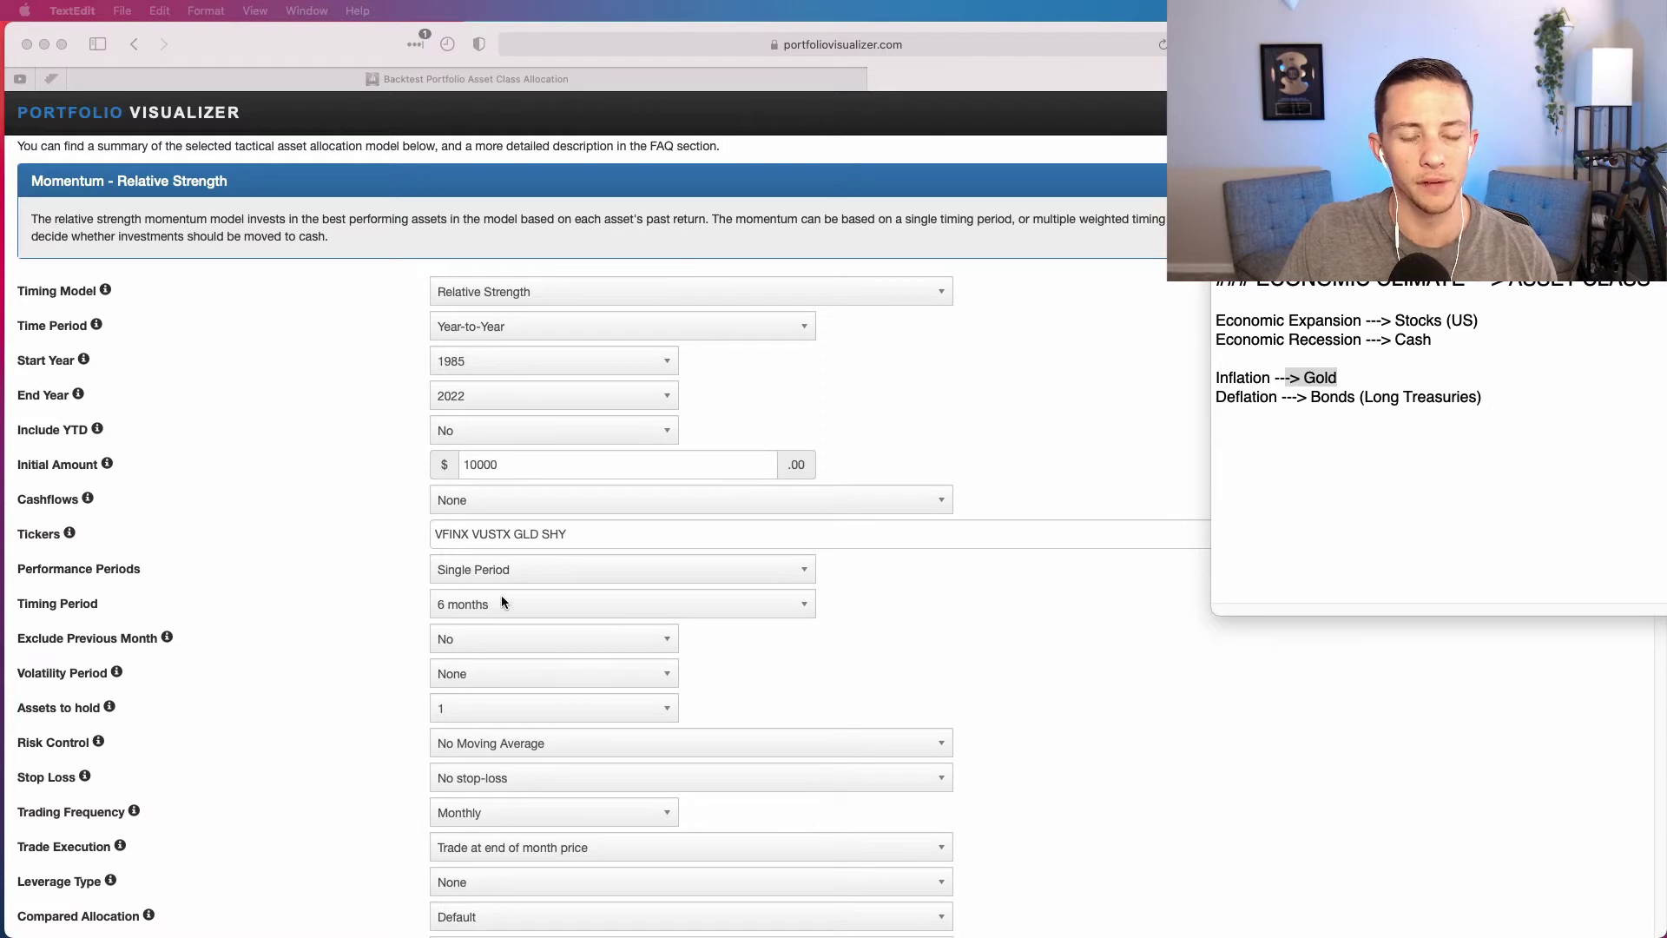
# Run the Relative Strength momentum test on the four tickers and view the simulation results
pyautogui.scroll(-3, 502, 595)
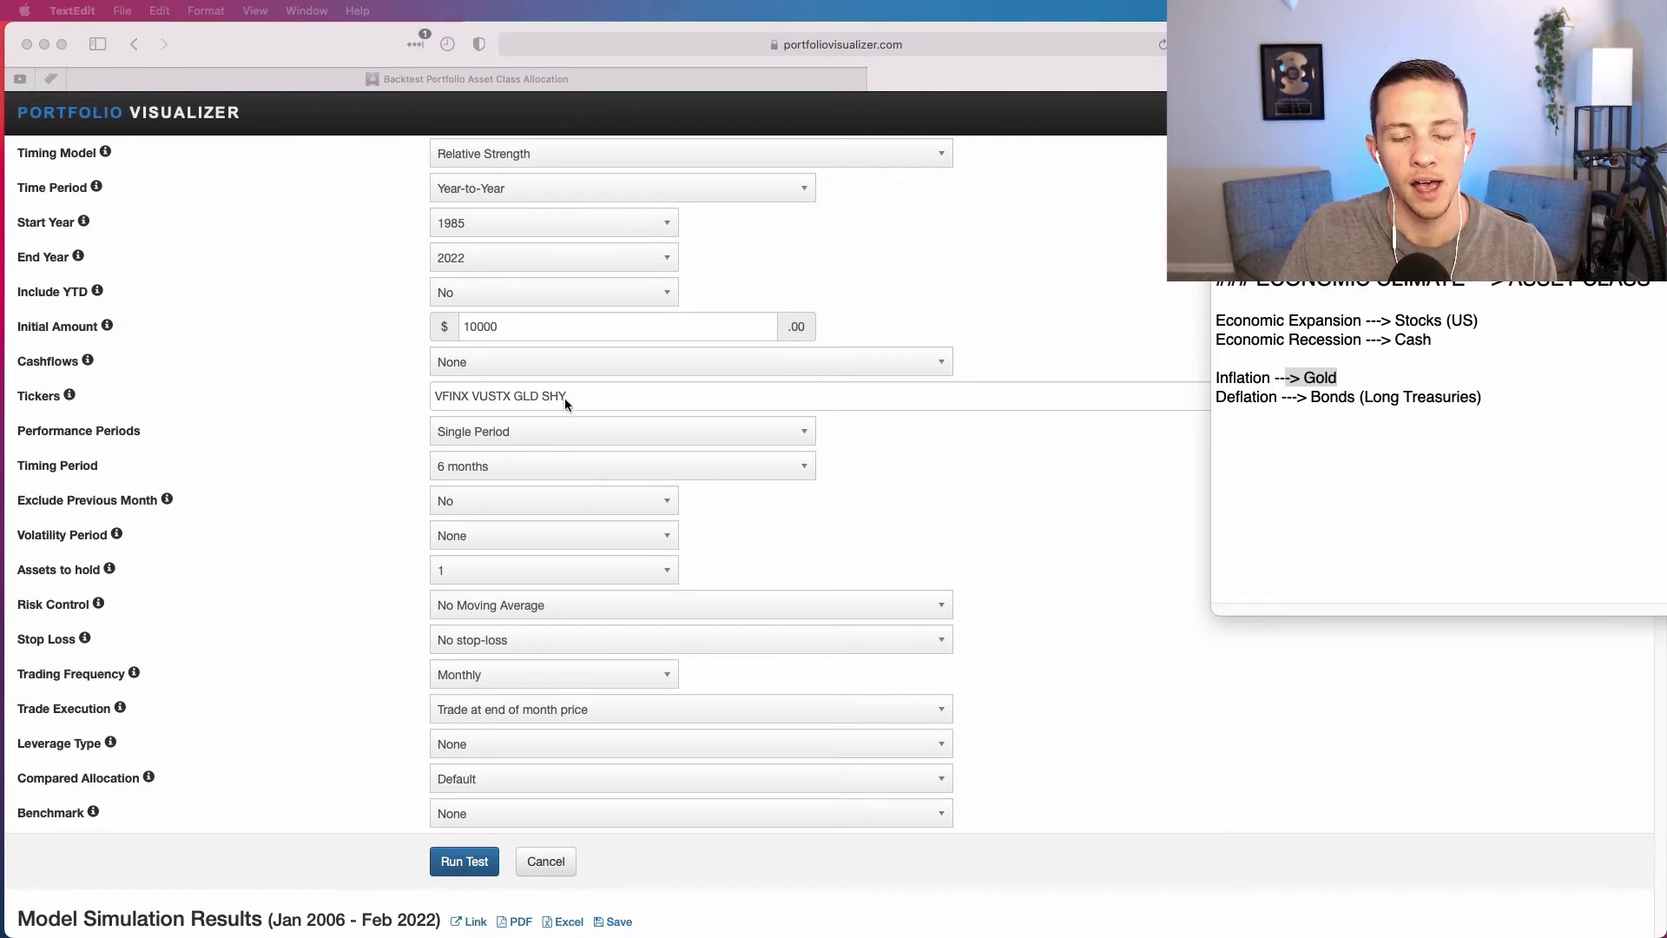
pyautogui.click(464, 861)
pyautogui.click(464, 861)
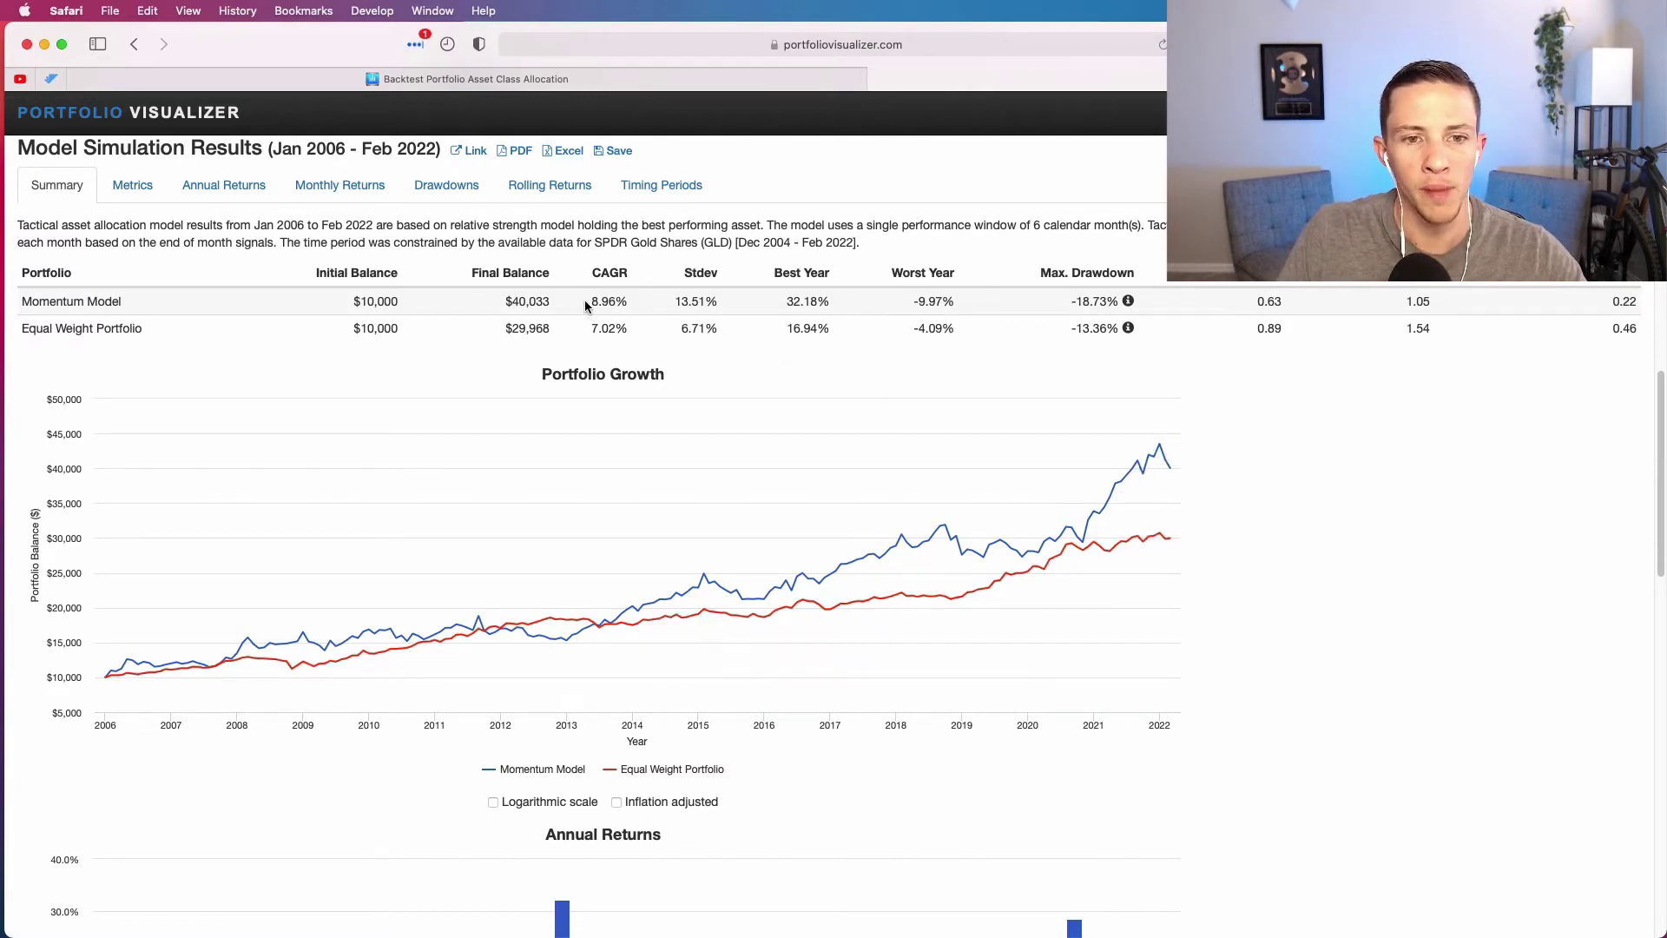
# Examine the momentum model's CAGR and annual returns, and review the Relative Strength settings that produced them
pyautogui.moveTo(588, 302); pyautogui.dragTo(629, 298)
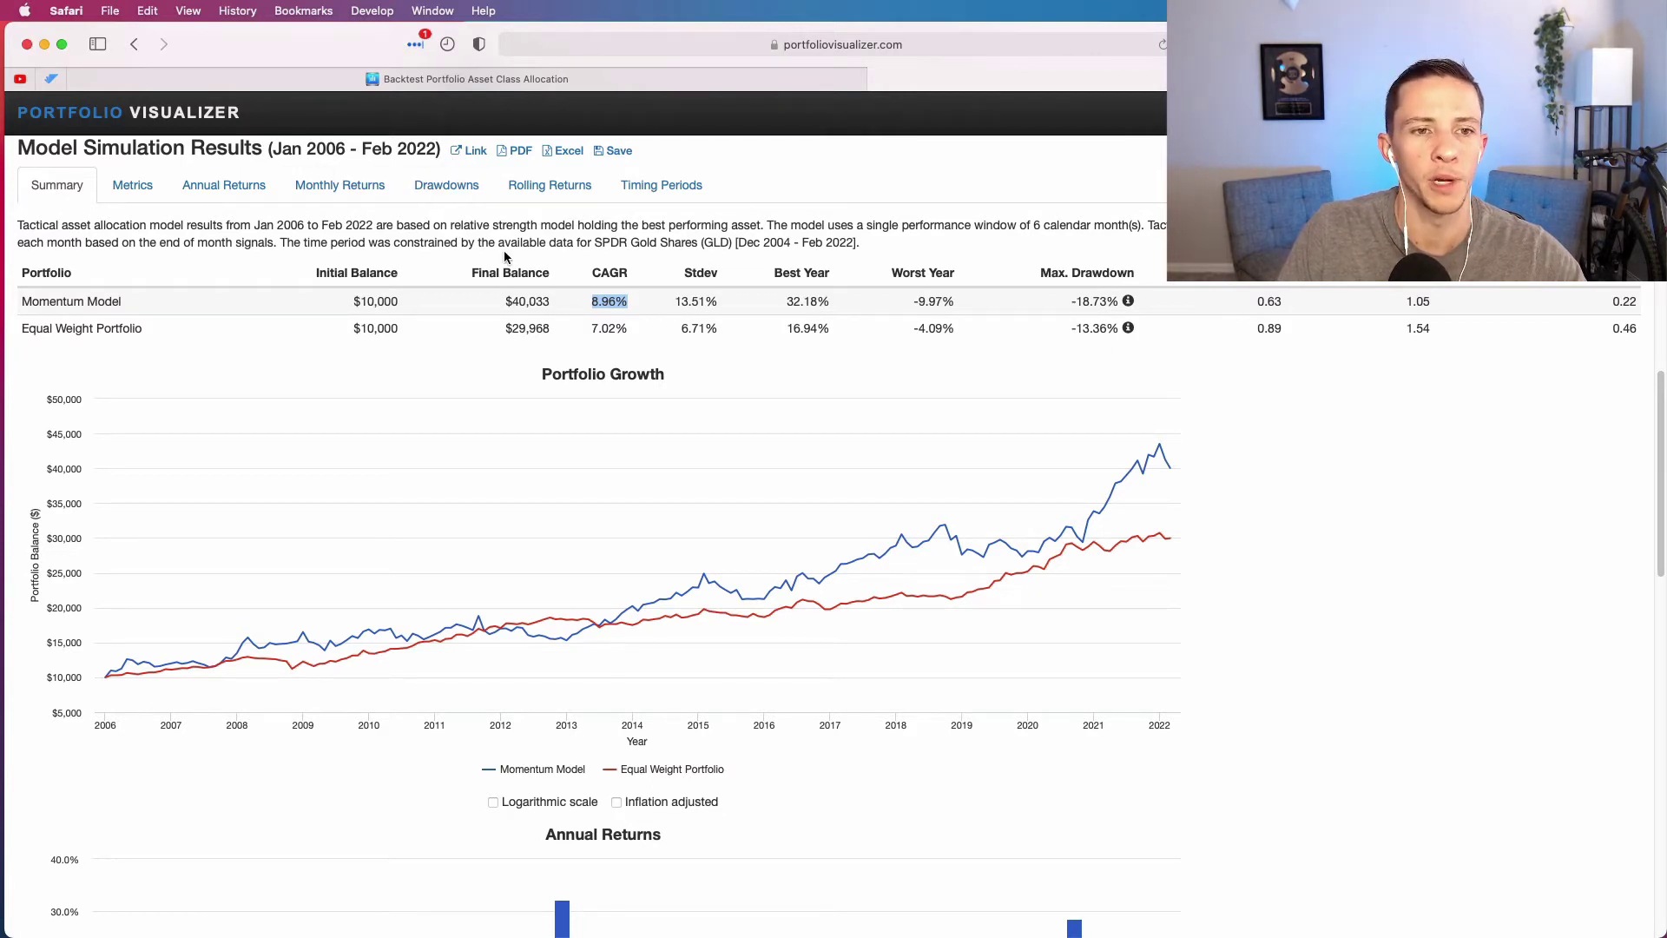
pyautogui.scroll(8, 486, 330)
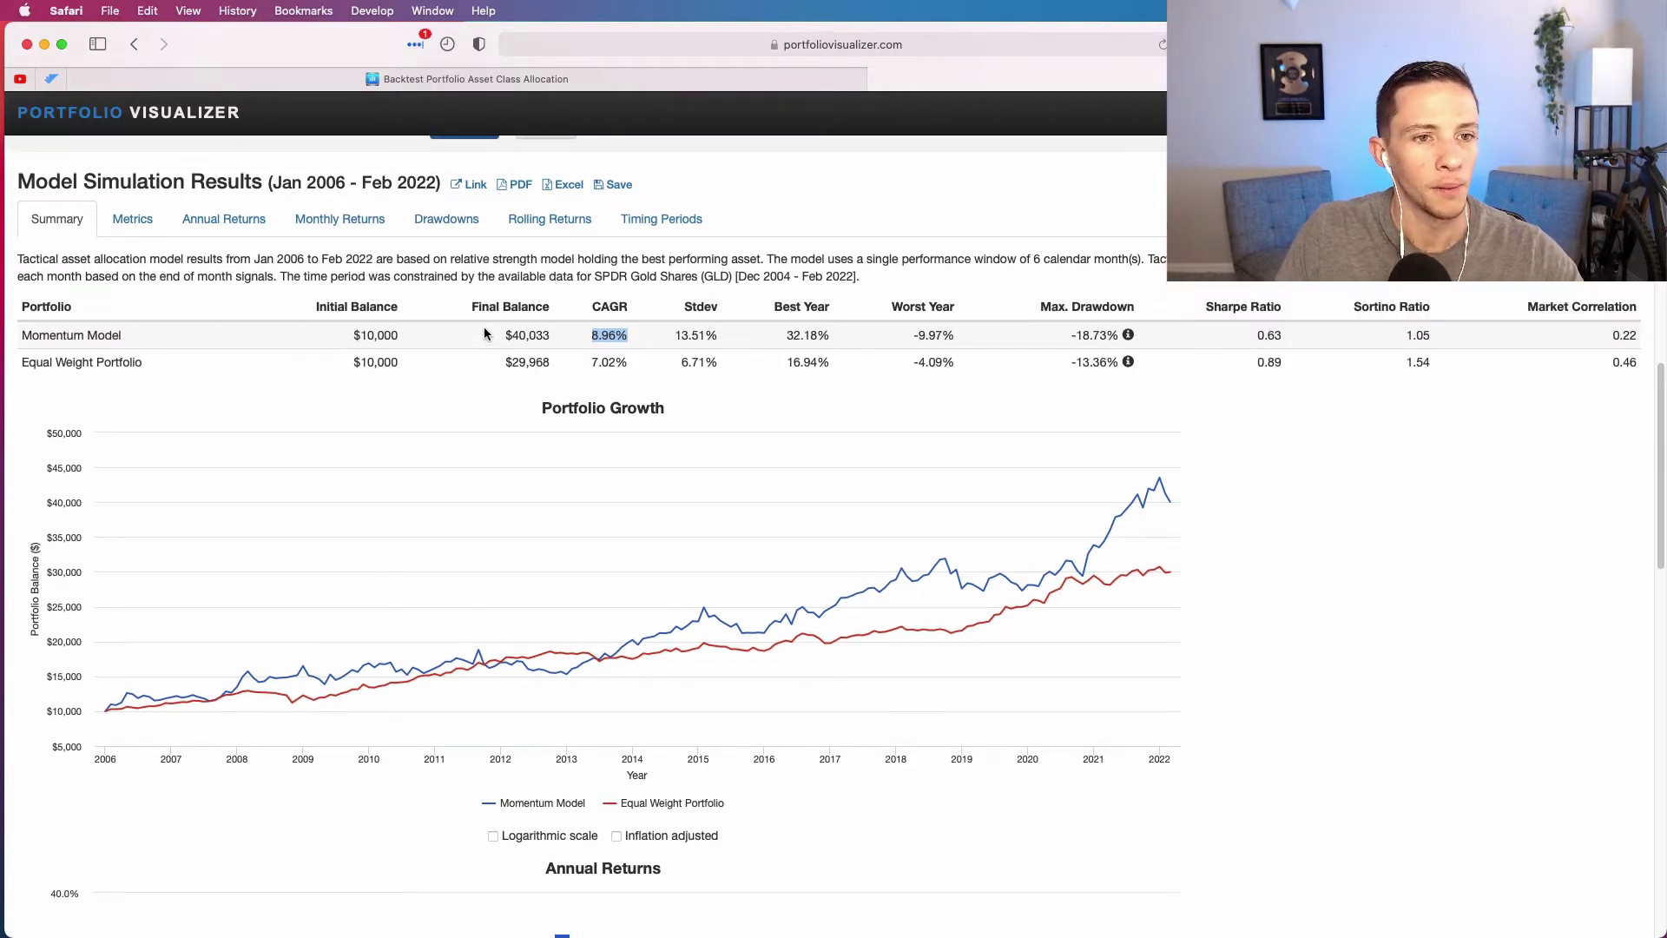
pyautogui.scroll(6, 483, 333)
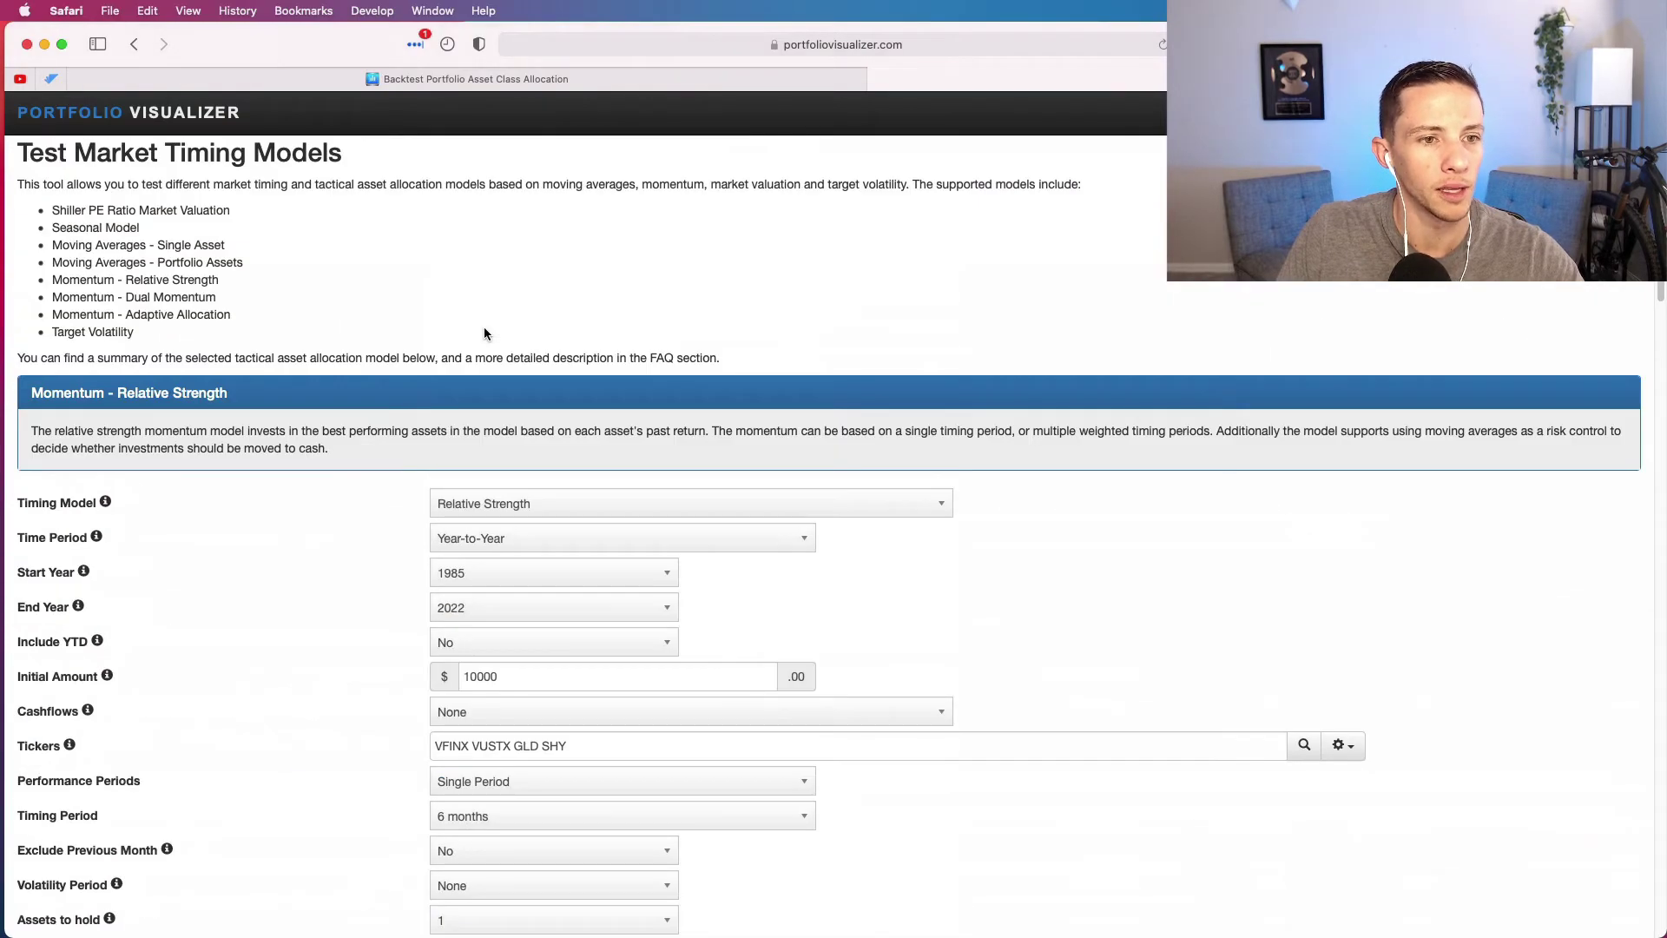
pyautogui.scroll(-20, 484, 332)
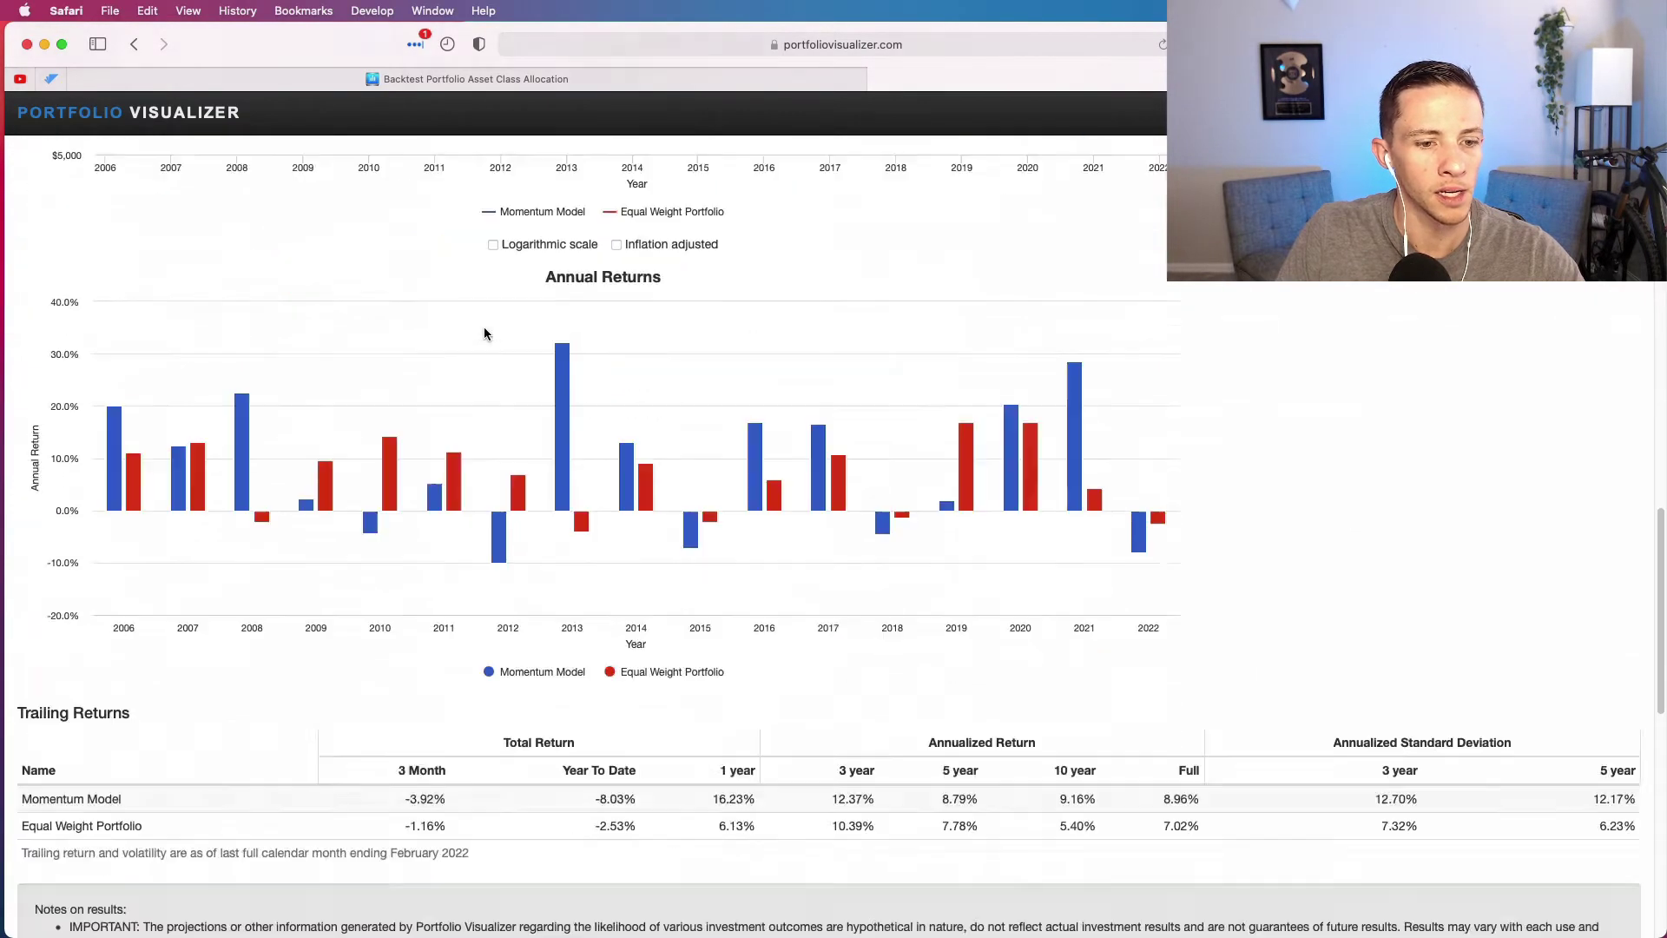
pyautogui.scroll(20, 483, 333)
pyautogui.scroll(12, 485, 334)
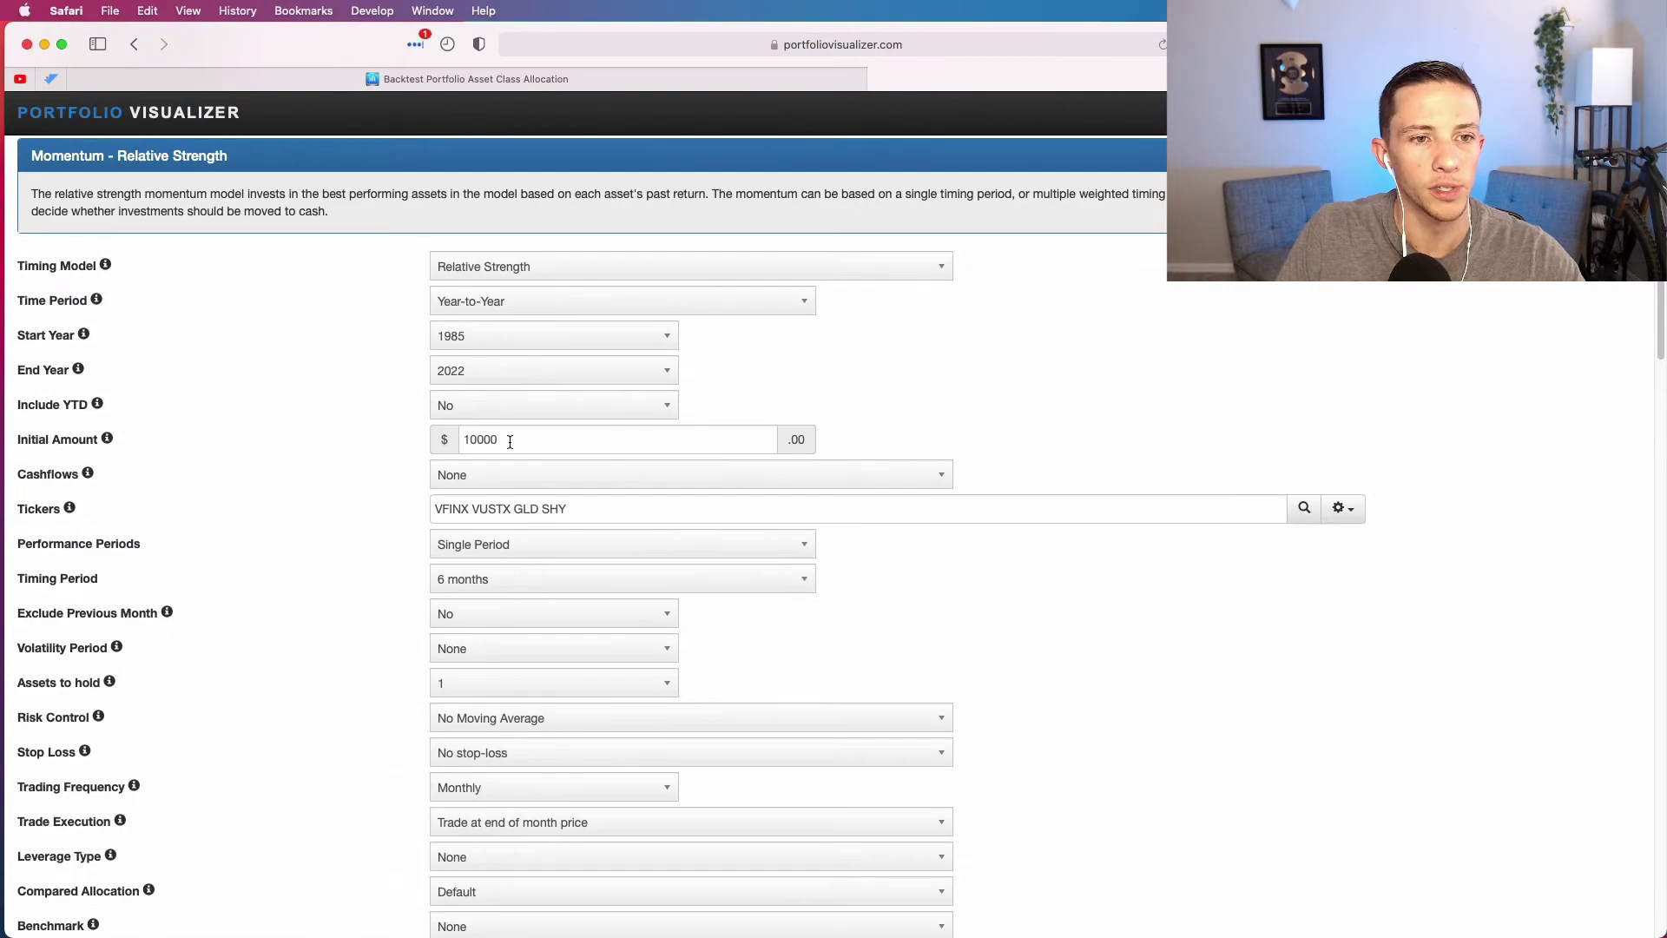
pyautogui.scroll(-8, 388, 405)
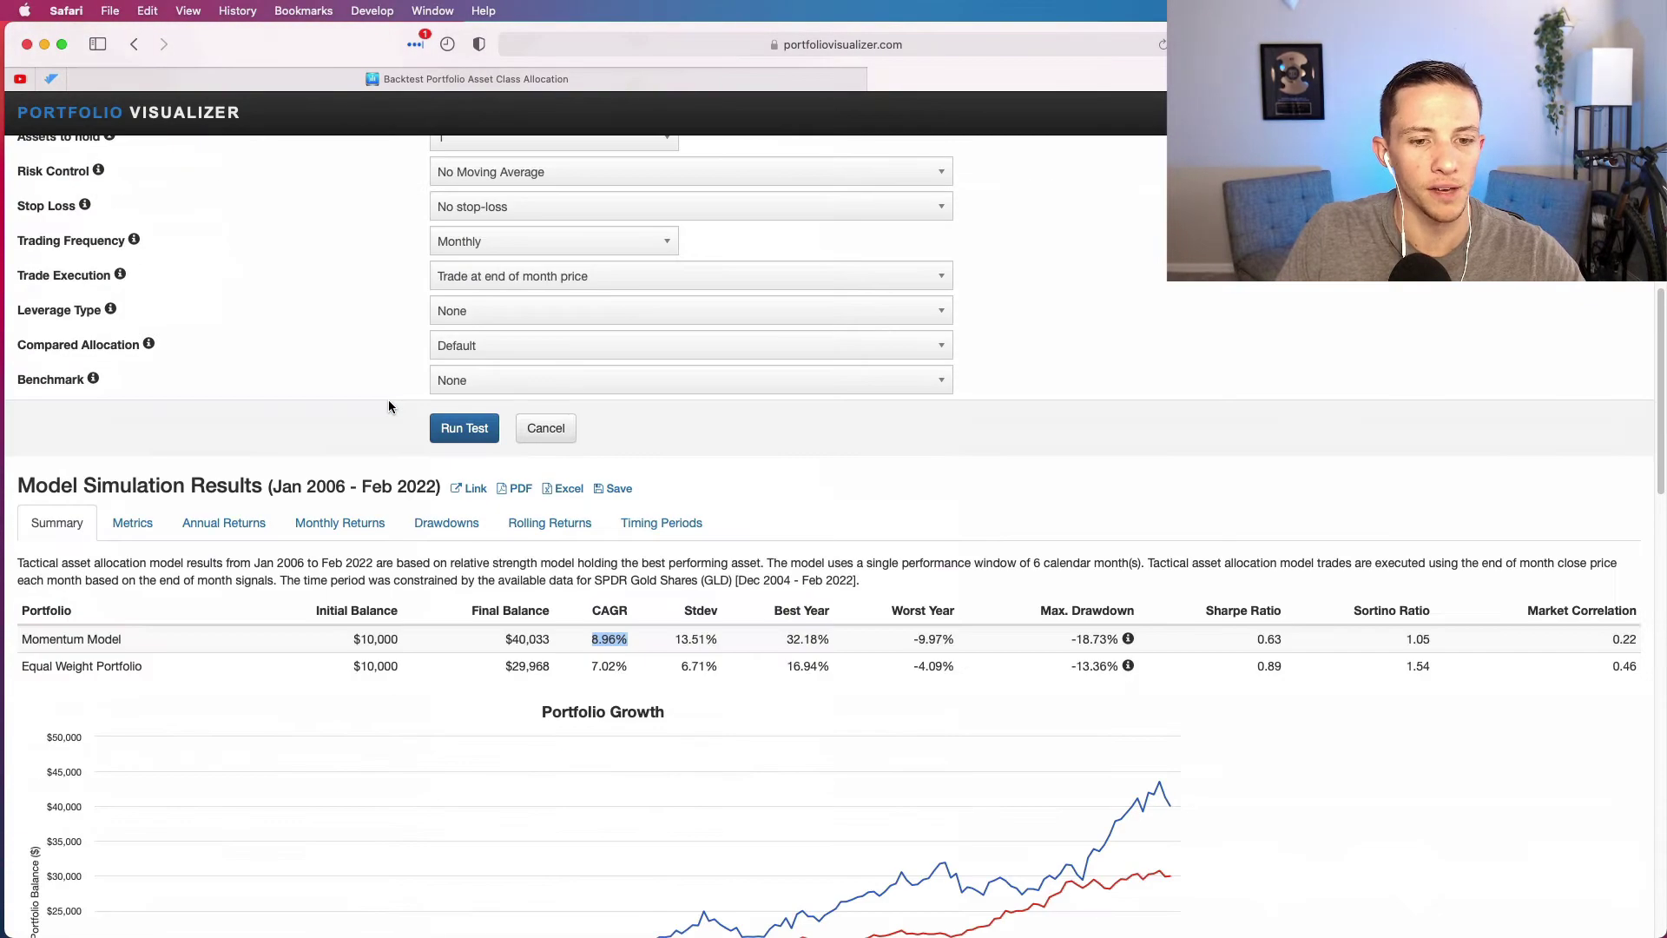
pyautogui.scroll(2, 392, 404)
pyautogui.scroll(7, 395, 402)
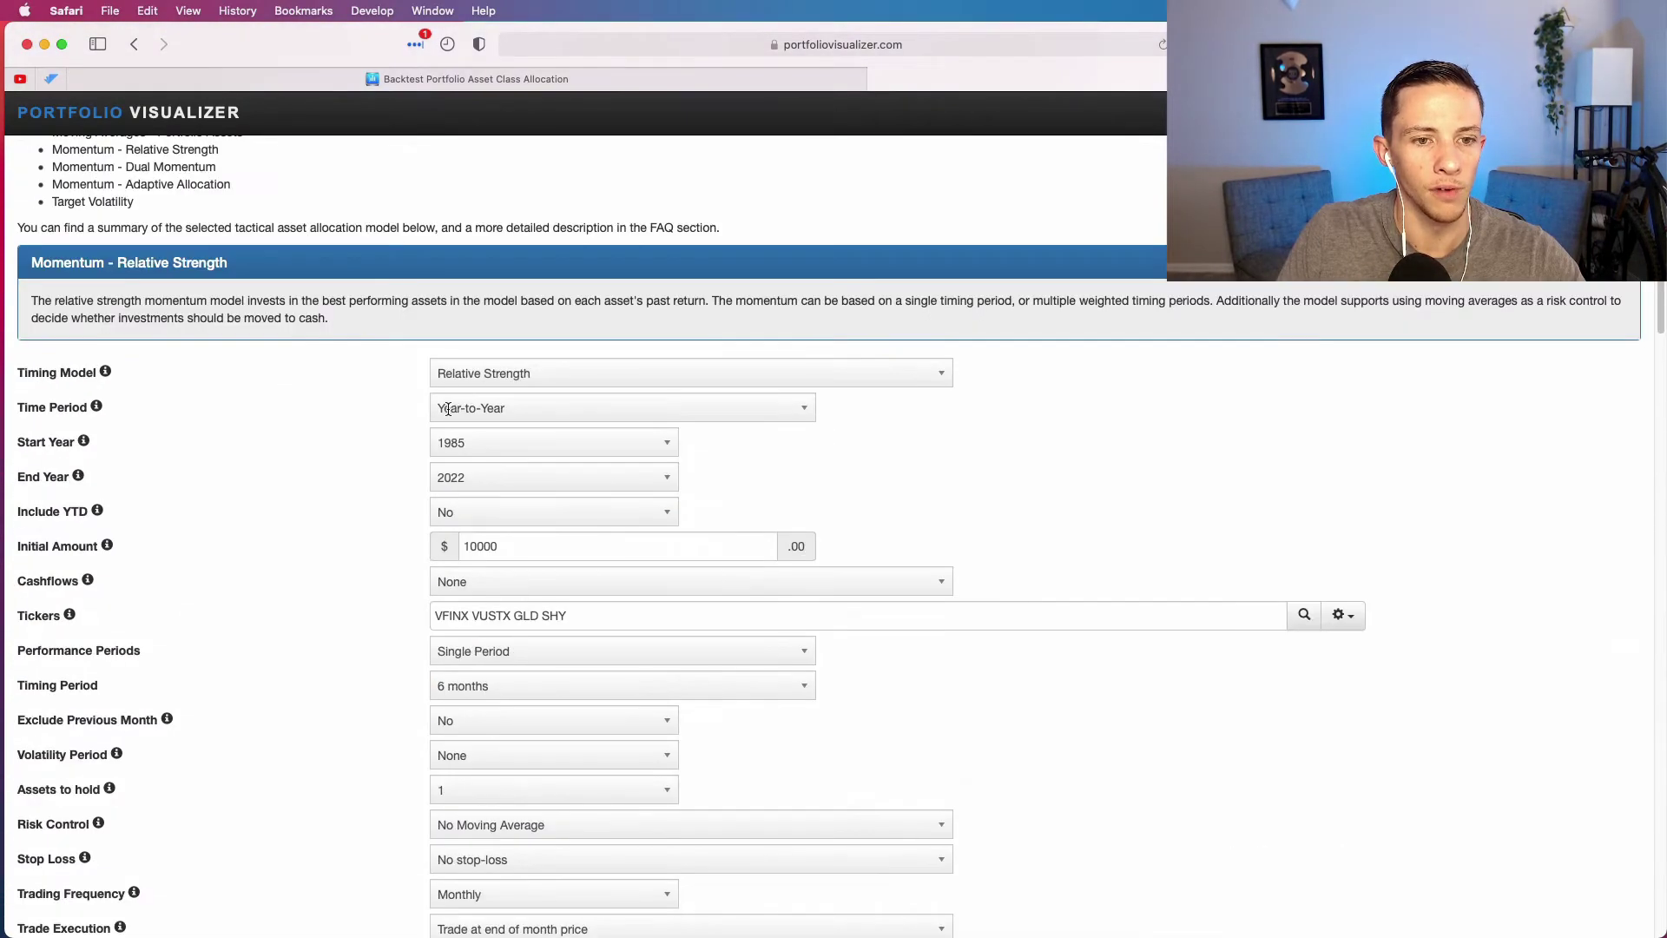
pyautogui.scroll(-4, 486, 386)
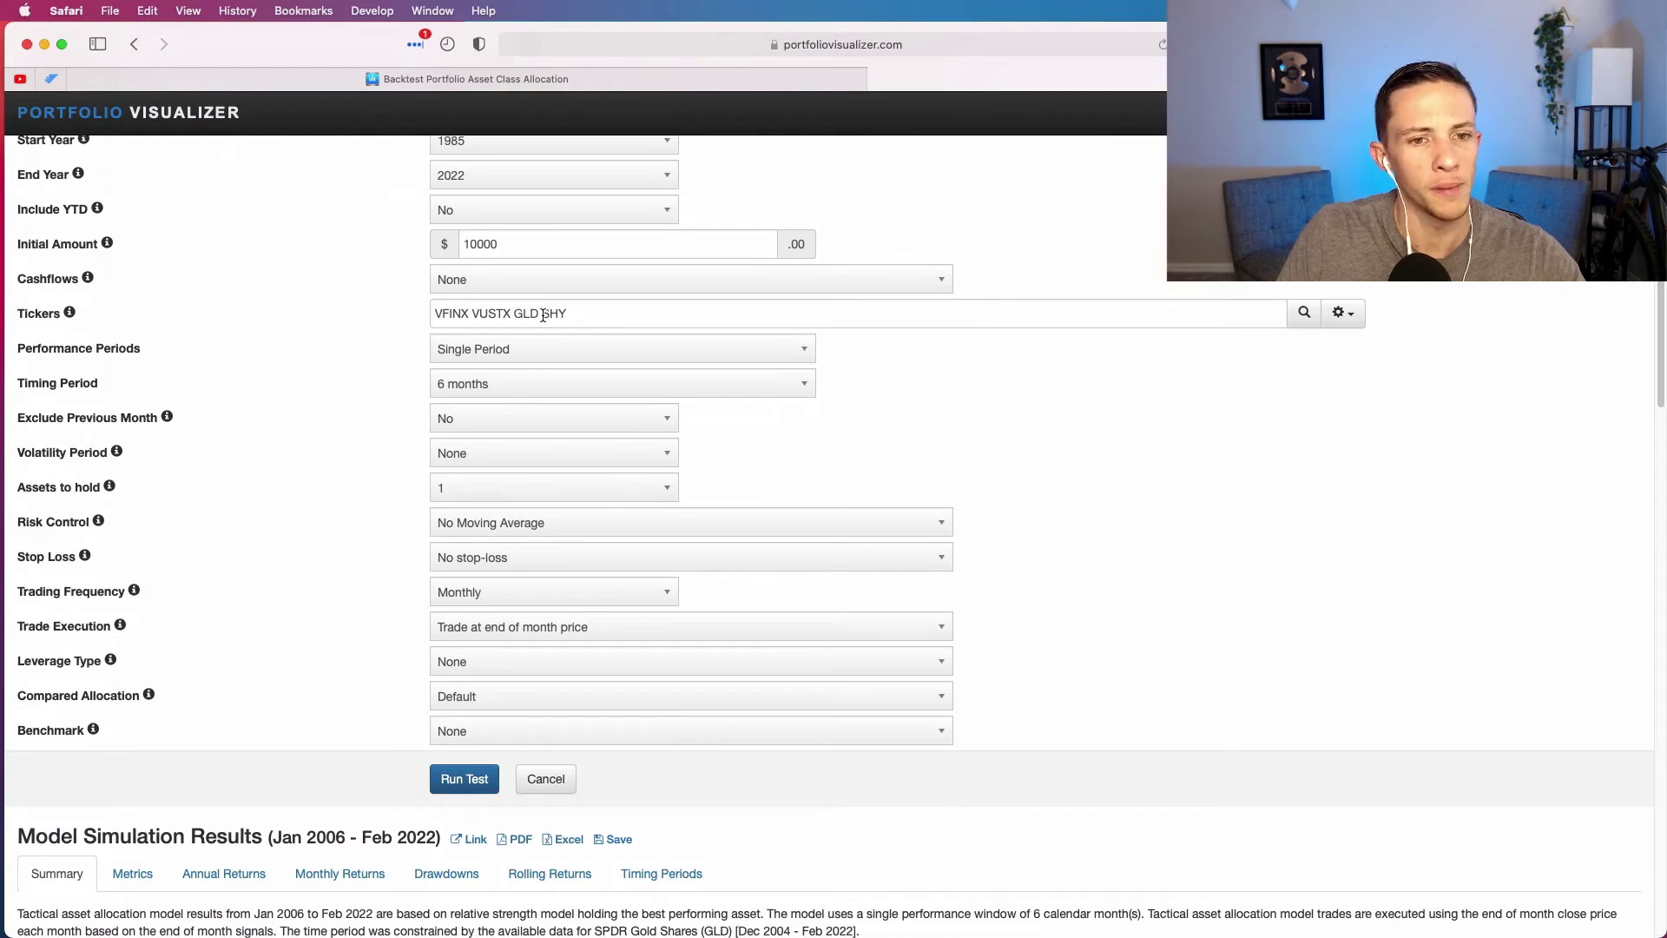
# Replace the SHY ticker with VFISX and rerun the Relative Strength momentum test
pyautogui.moveTo(567, 313); pyautogui.dragTo(551, 311)
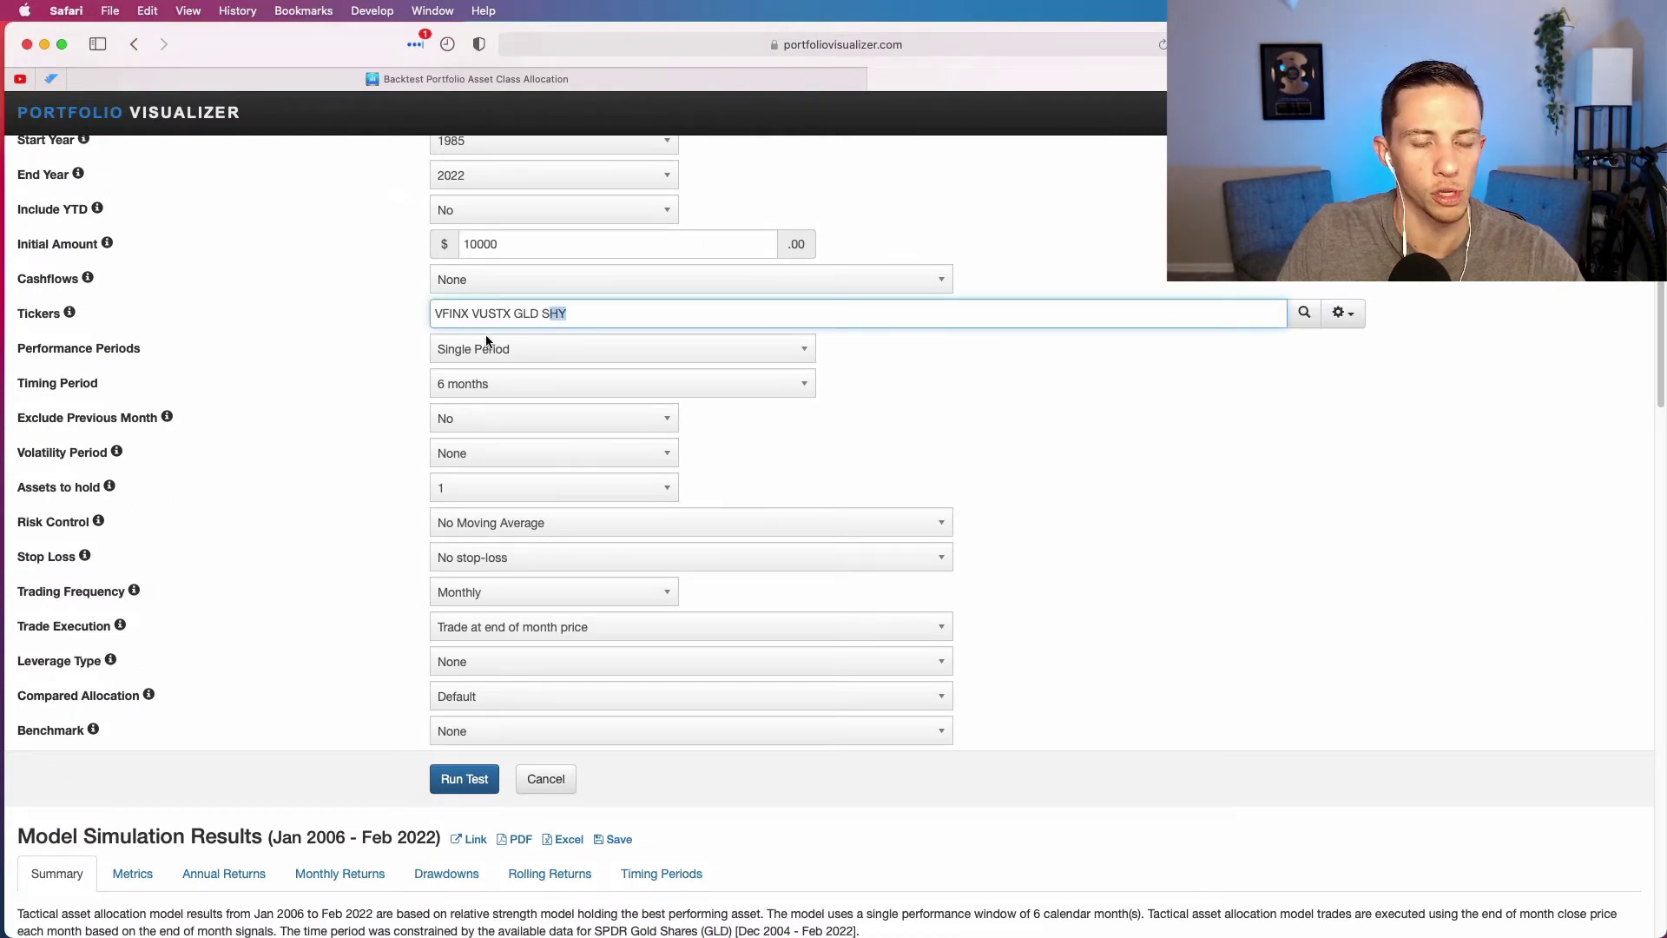
pyautogui.click(555, 316)
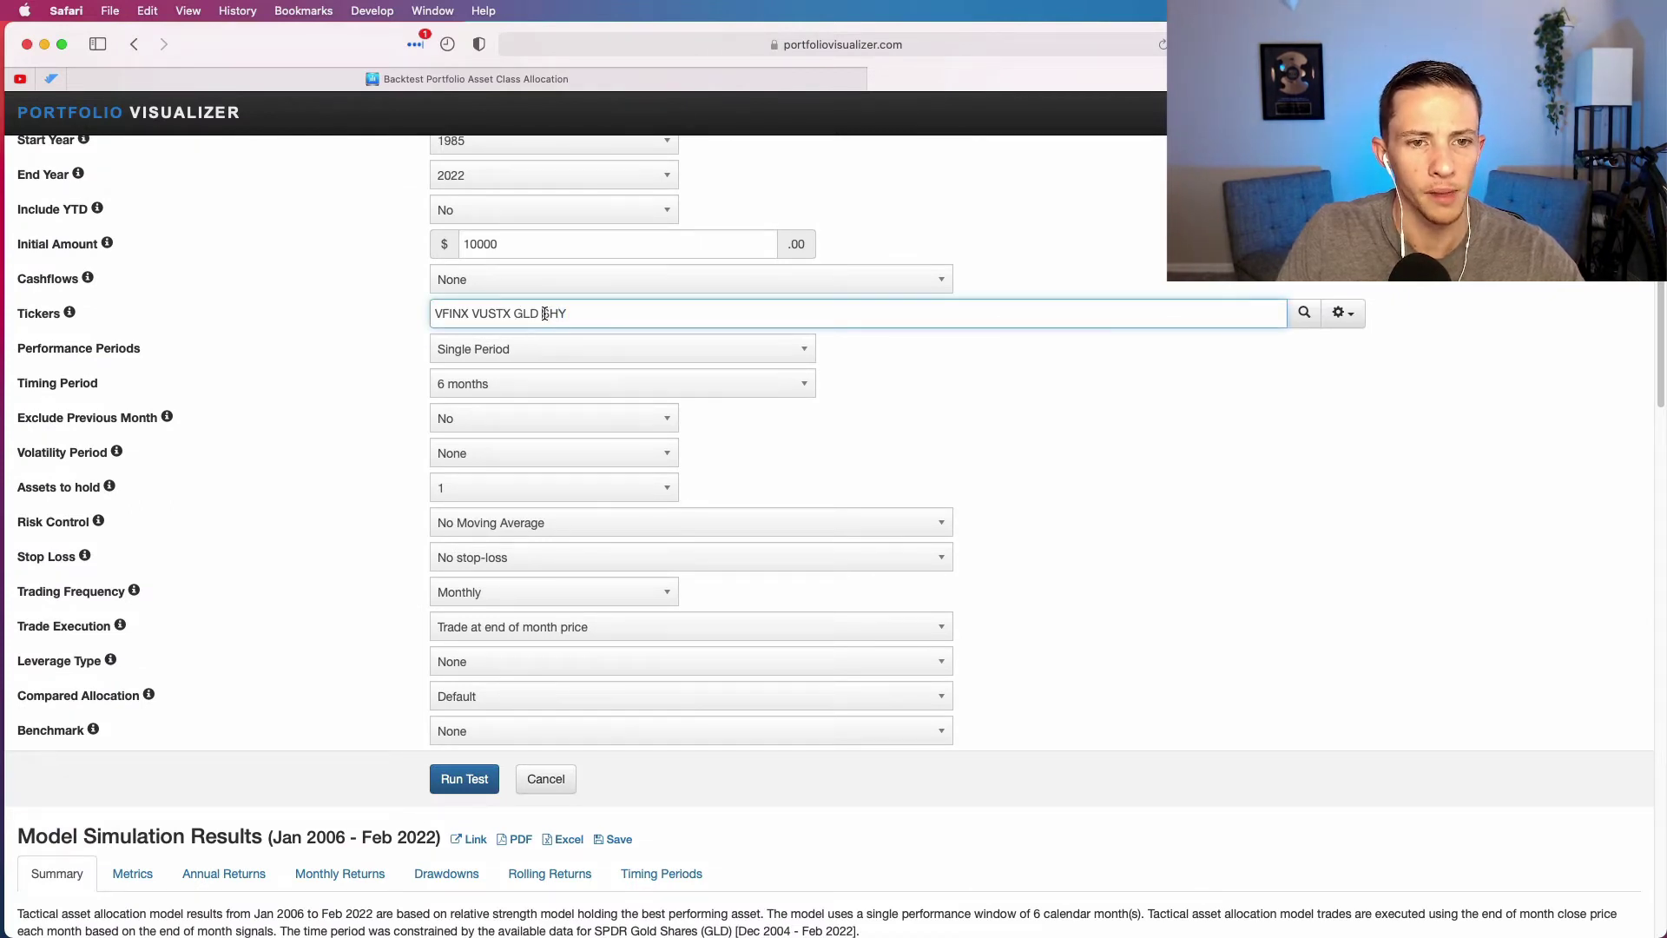
pyautogui.moveTo(545, 315); pyautogui.dragTo(569, 311)
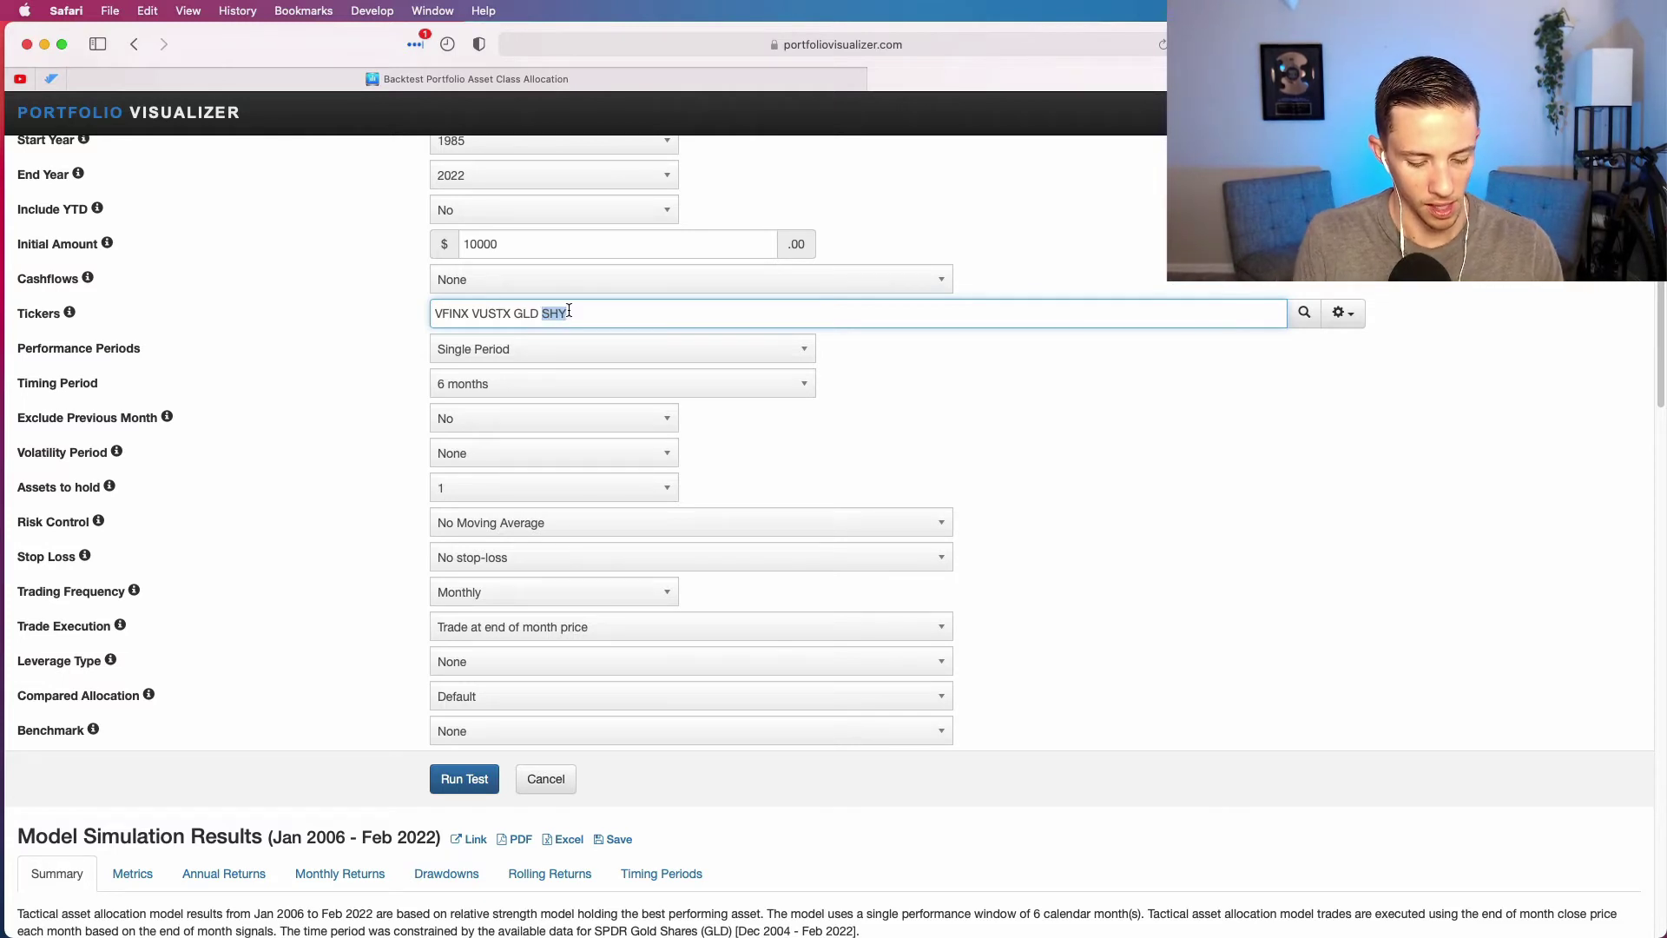
pyautogui.write('VFISX')
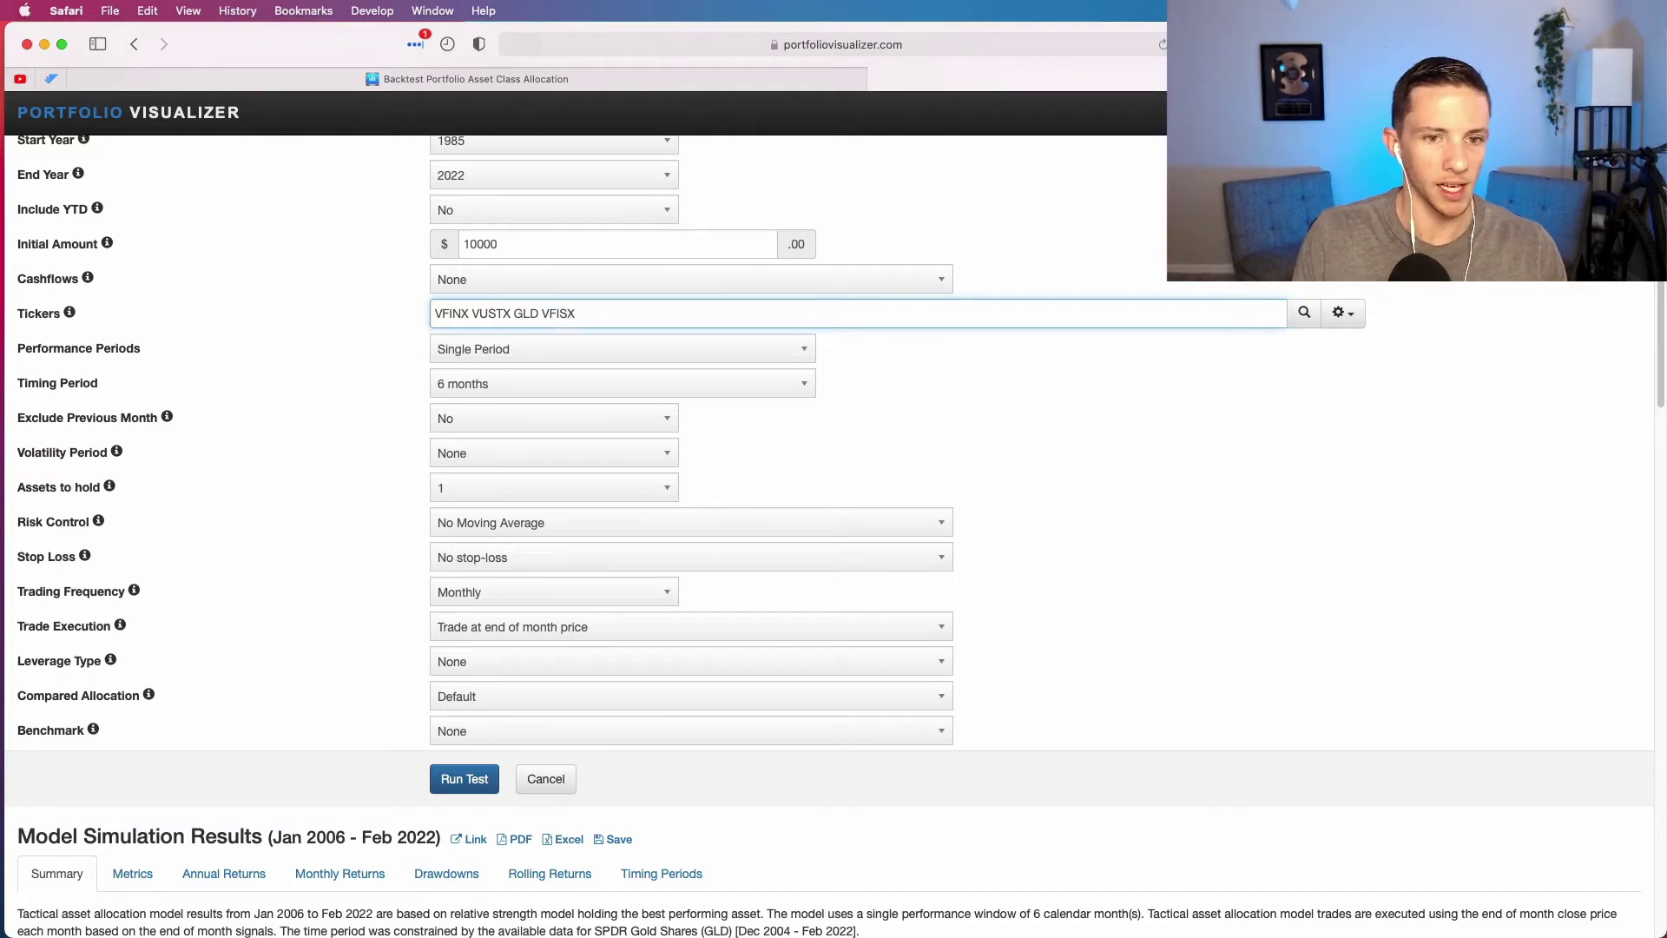
pyautogui.press('Tab')
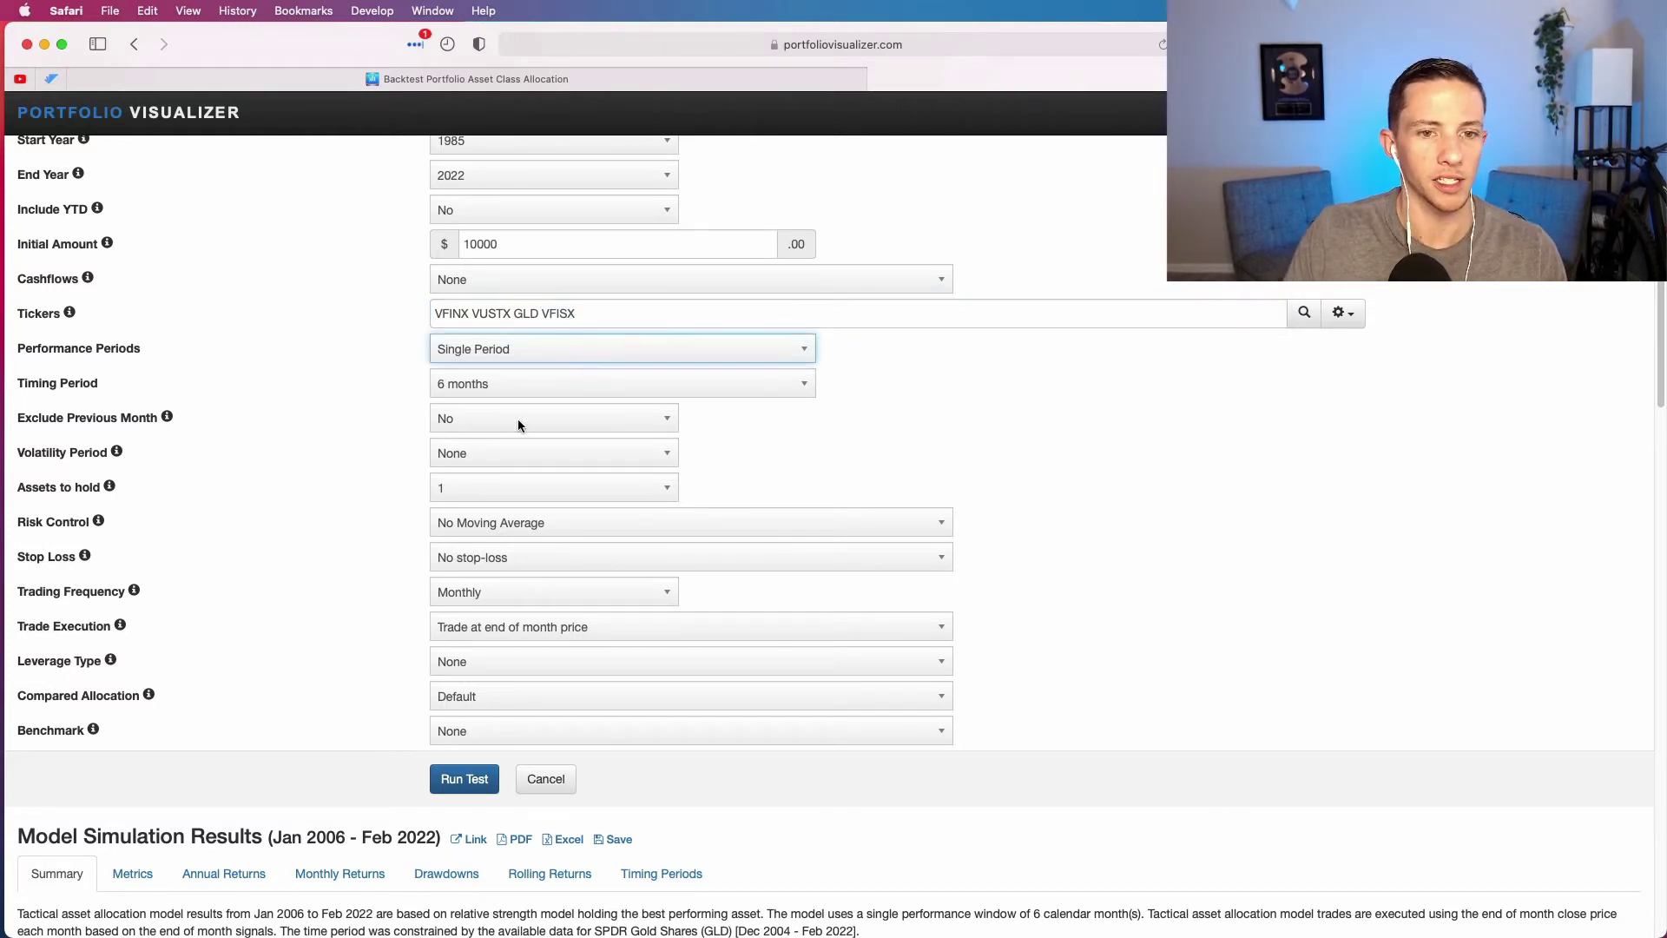
pyautogui.click(446, 776)
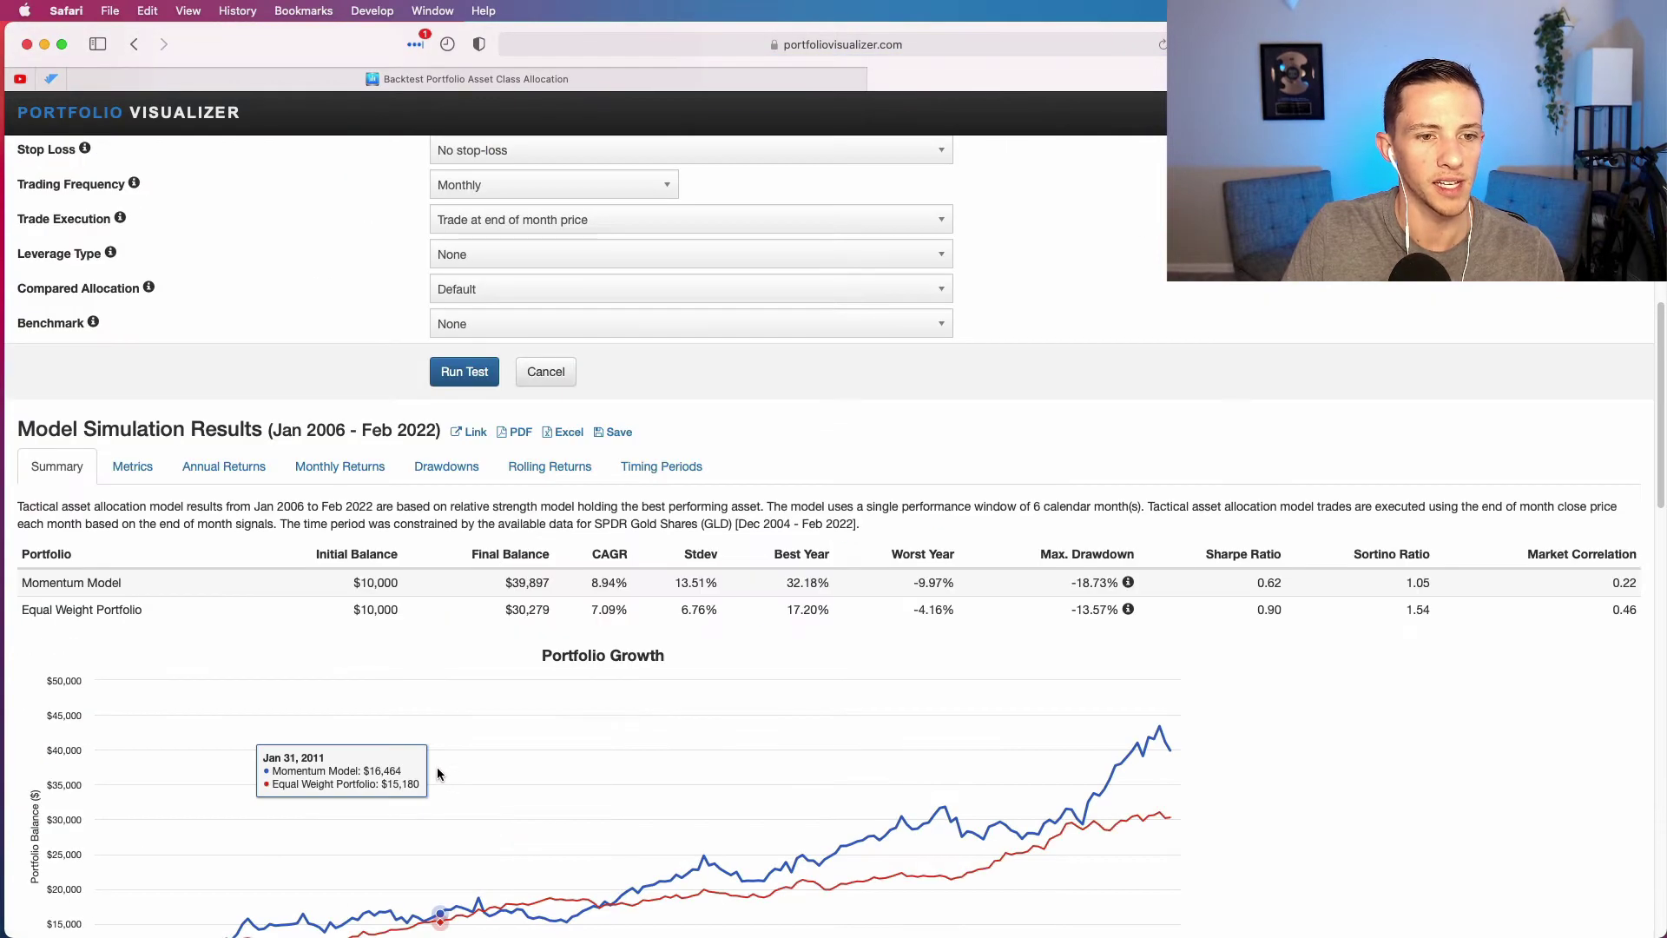
# Check the GLD ticker and the rerun simulation's growth results, and bring up the TextEdit notes
pyautogui.scroll(5, 518, 569)
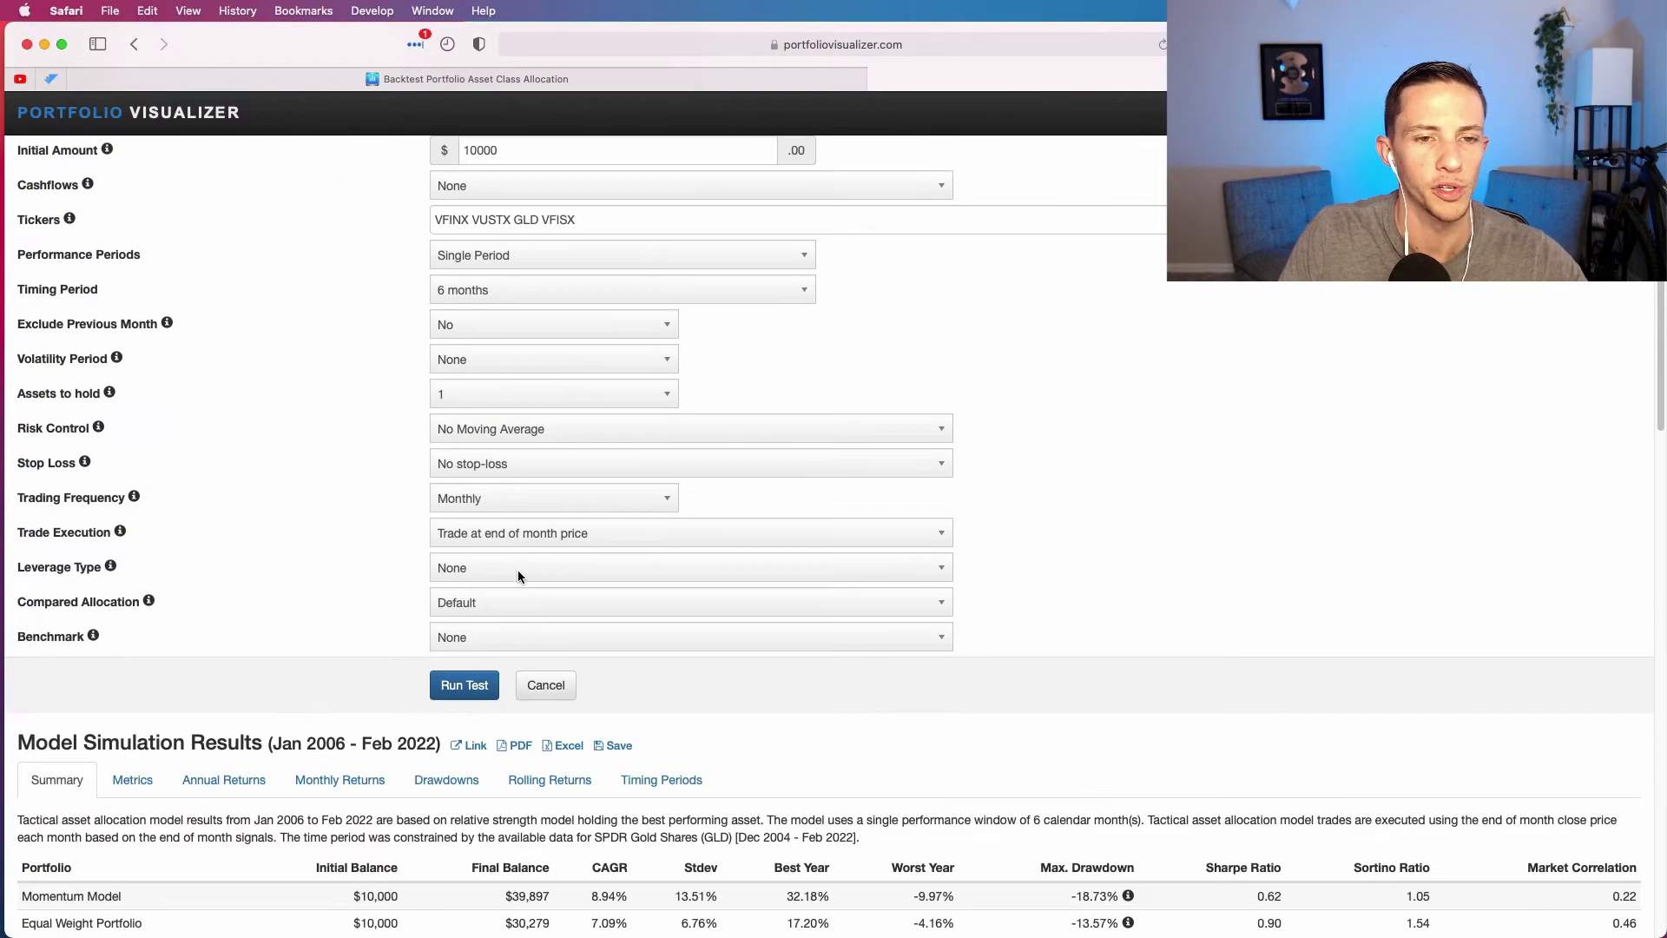
pyautogui.moveTo(540, 224); pyautogui.dragTo(518, 223)
pyautogui.scroll(-3, 390, 492)
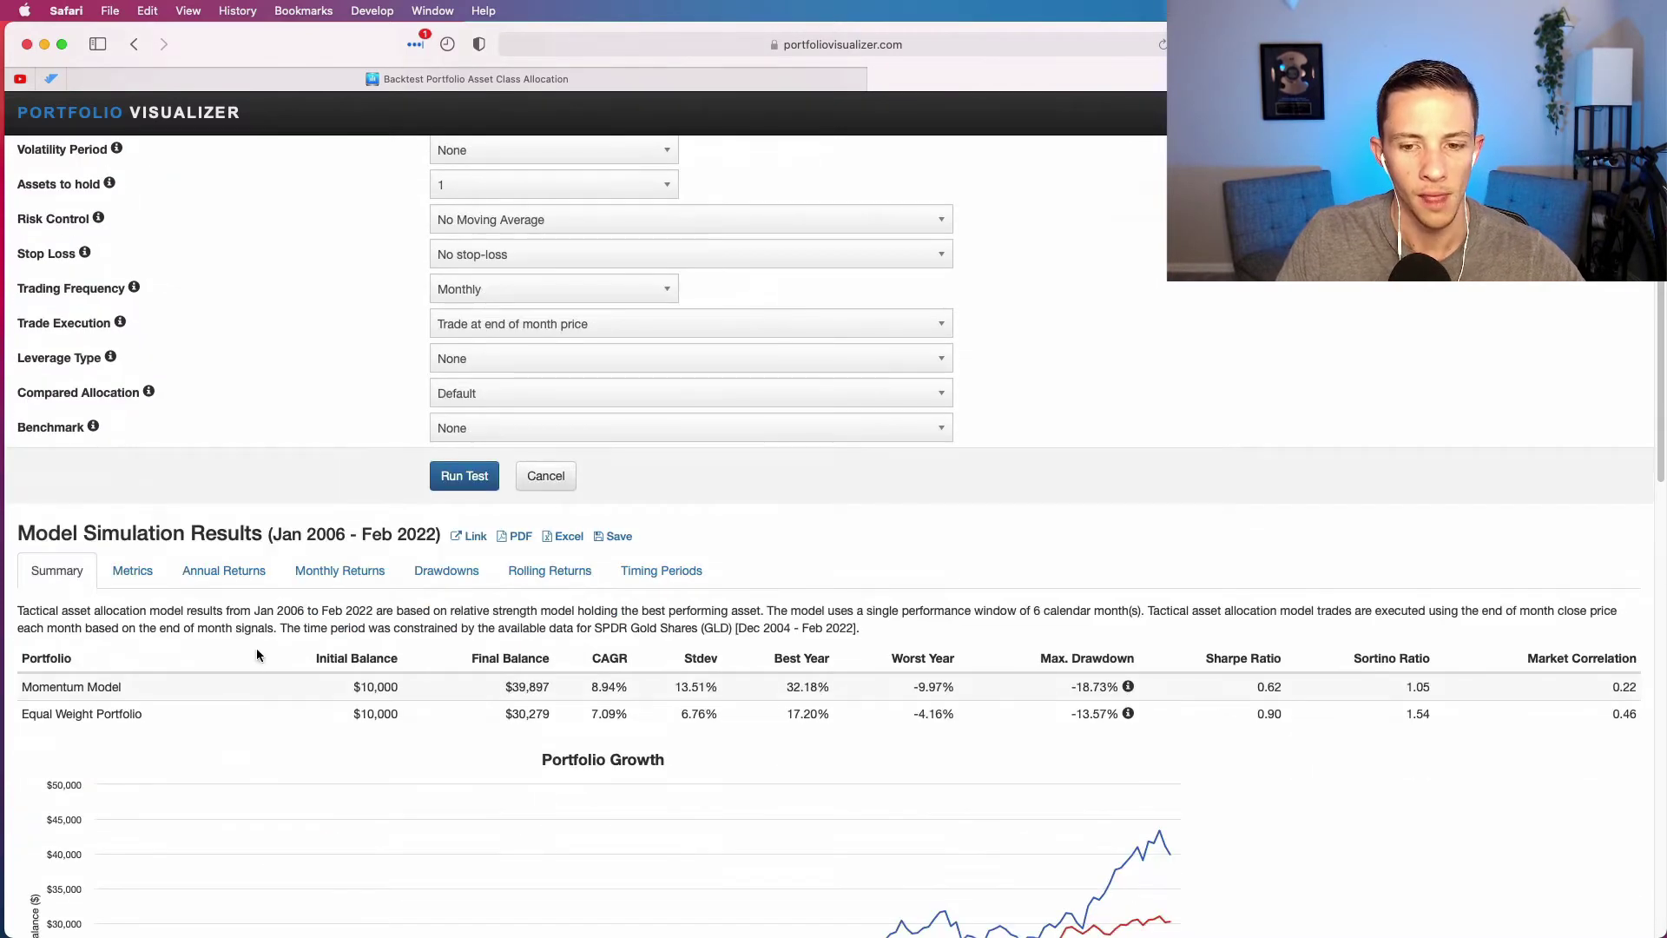
pyautogui.scroll(-2, 655, 685)
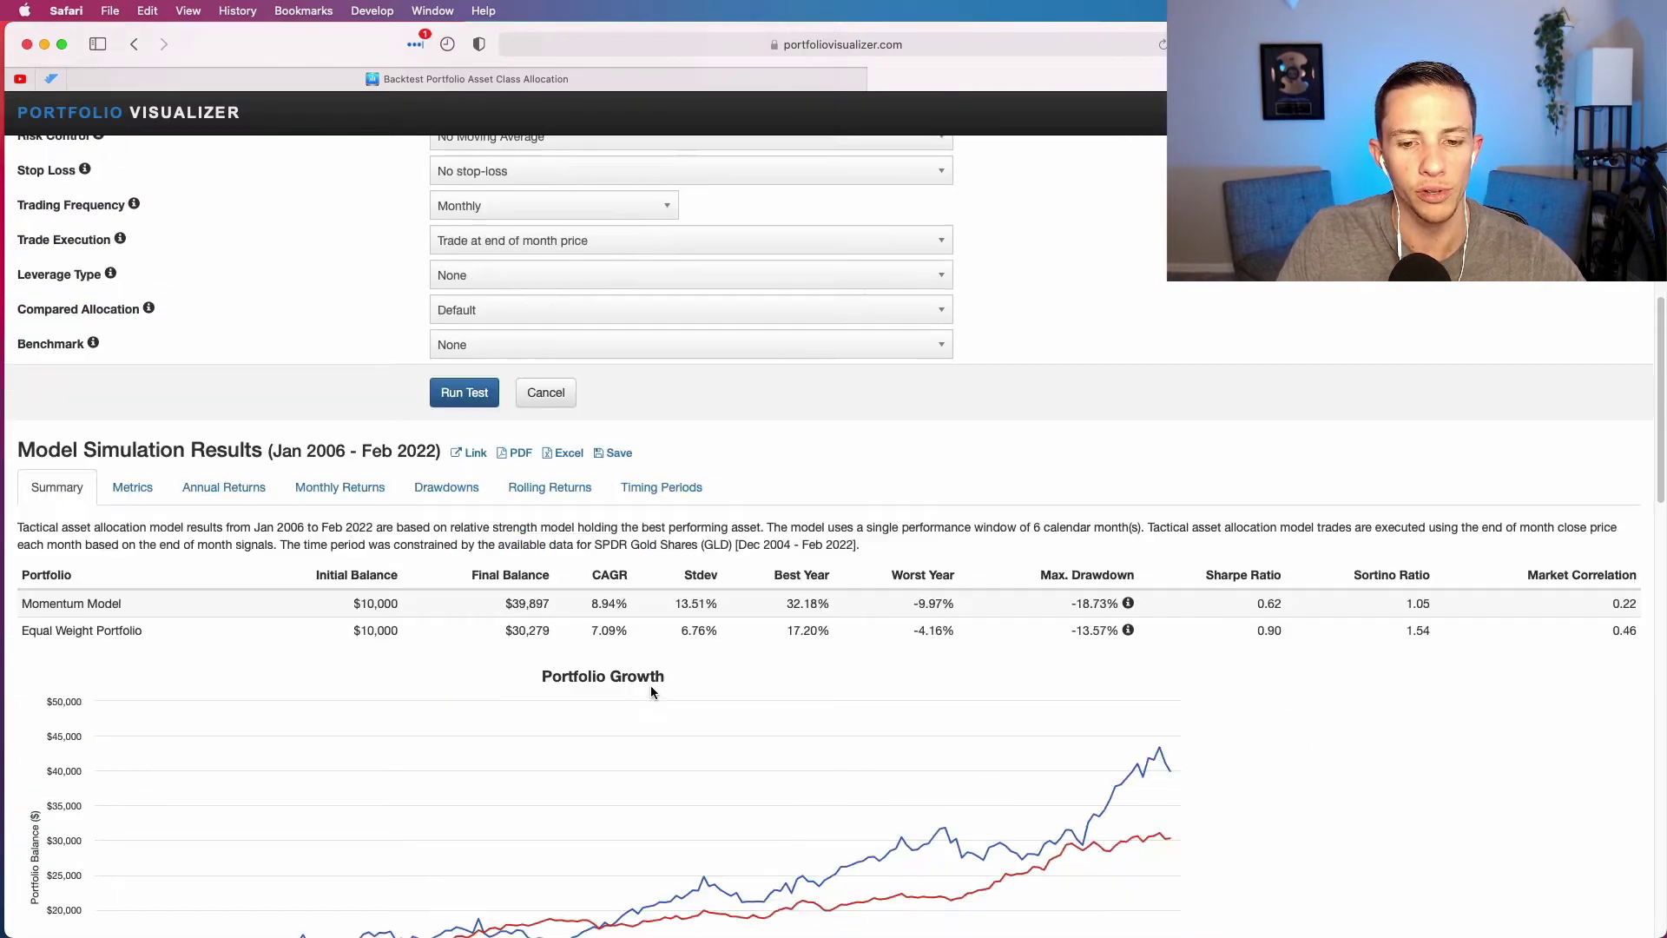
pyautogui.scroll(-3, 472, 716)
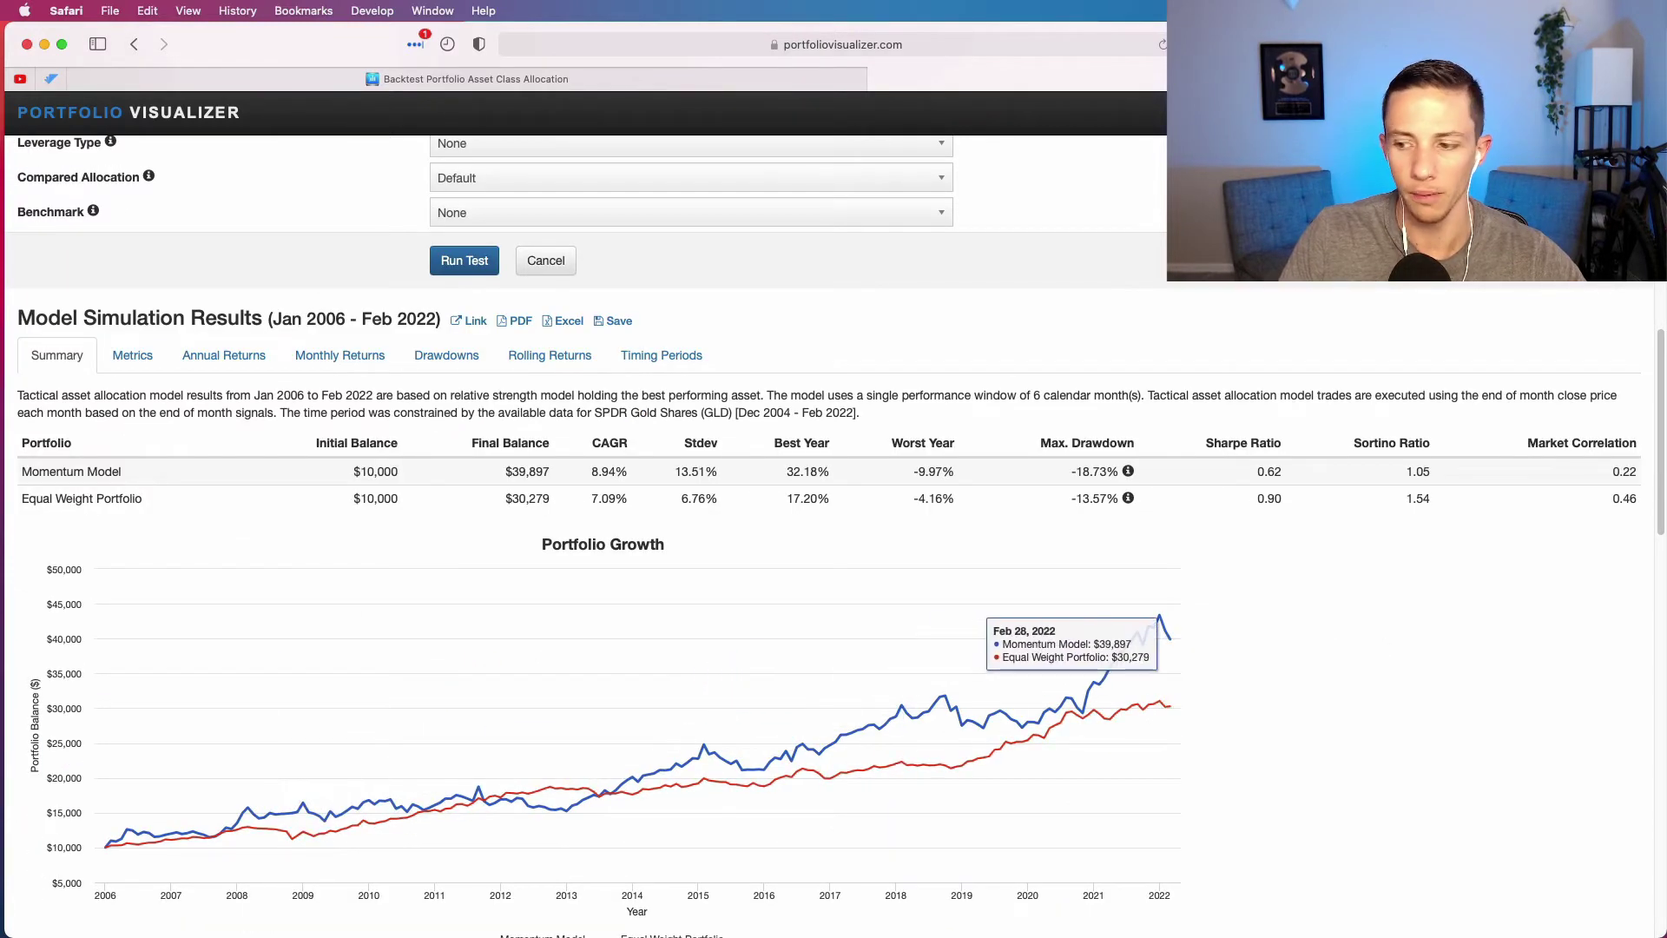
pyautogui.press('super+Tab')
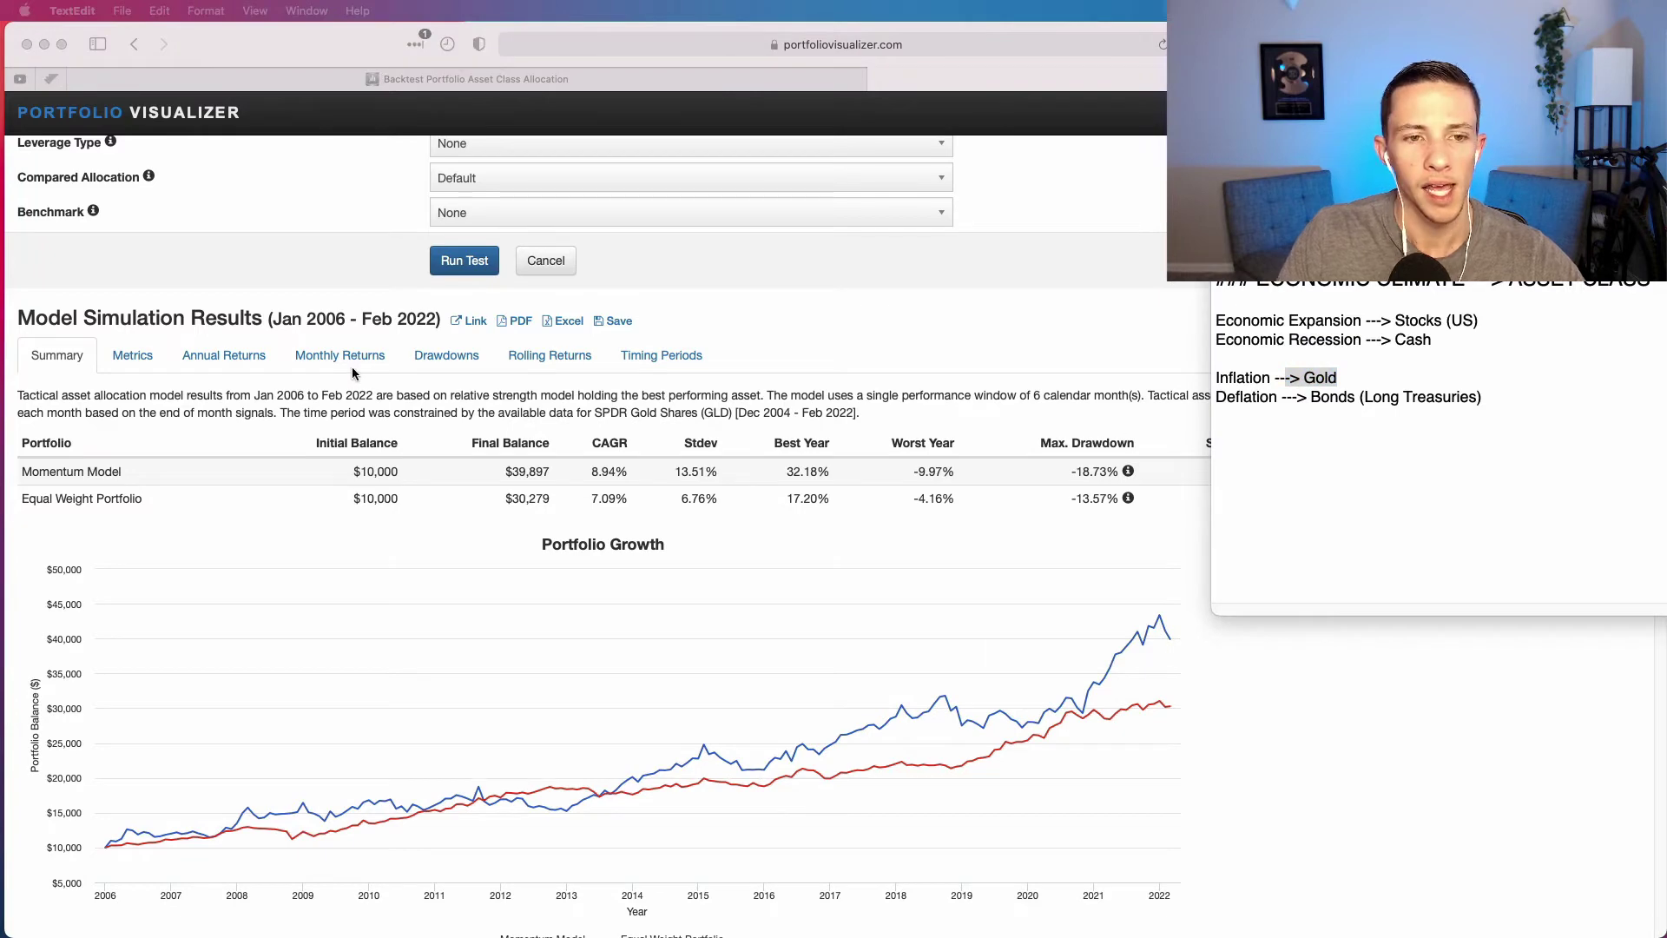
# Set the momentum model's assets to hold to 2 in Safari and rerun the test
pyautogui.scroll(6, 387, 463)
pyautogui.scroll(1, 448, 228)
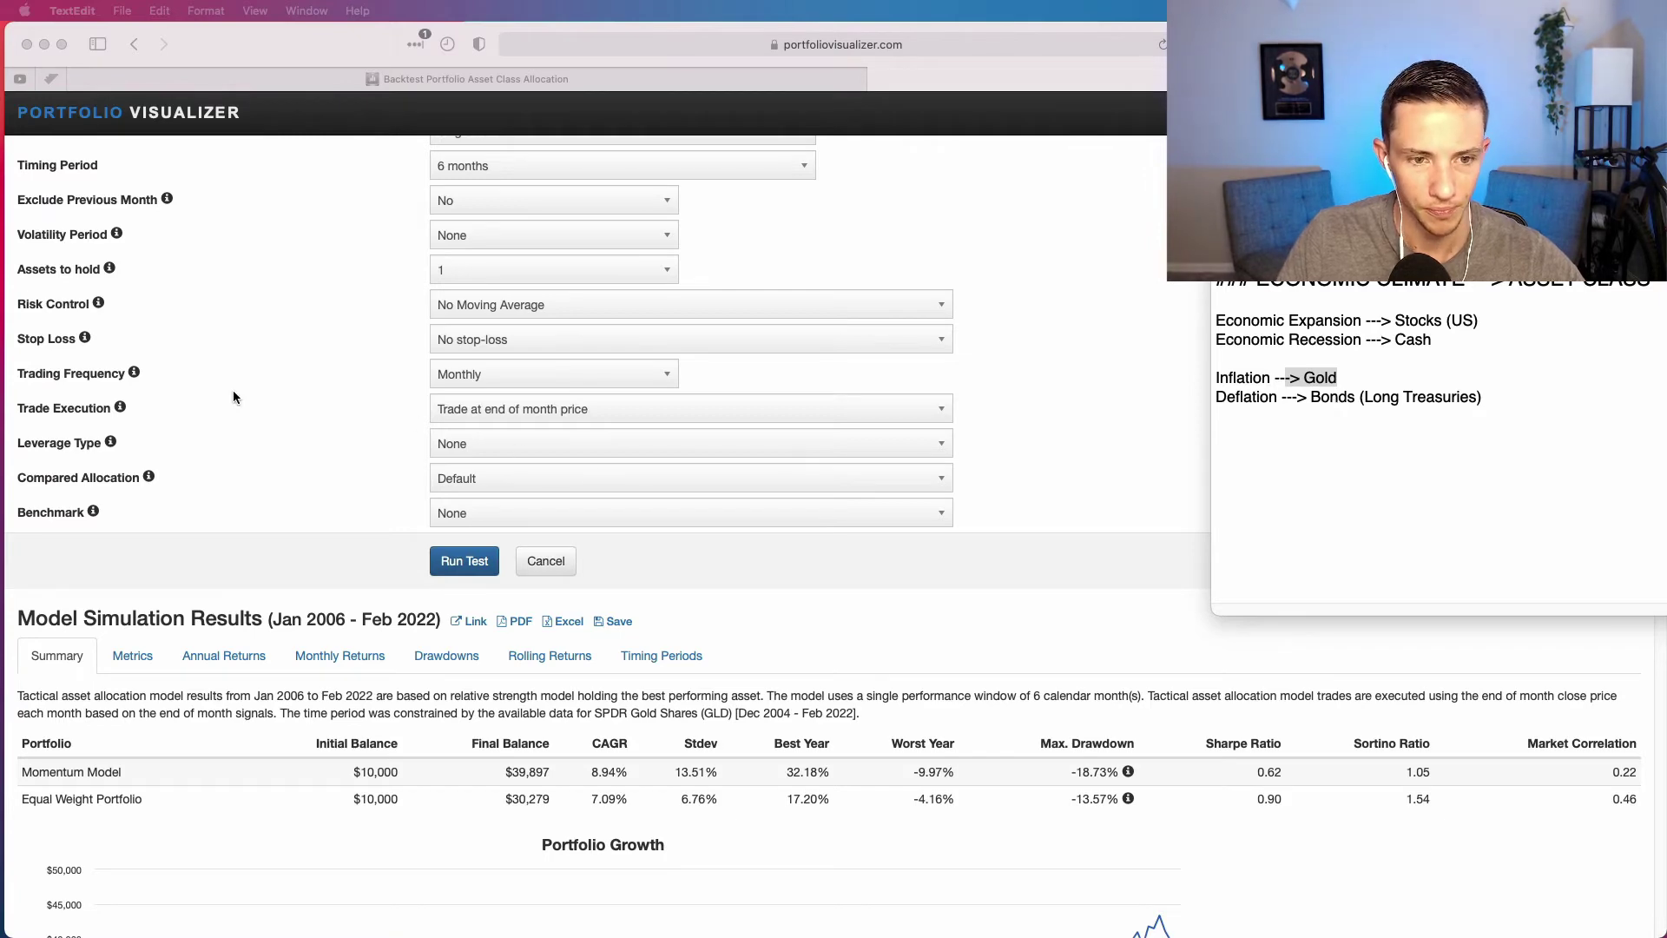
pyautogui.scroll(-1, 482, 435)
pyautogui.click(487, 252)
pyautogui.click(487, 252)
pyautogui.click(486, 309)
pyautogui.click(456, 539)
pyautogui.scroll(-4, 1085, 643)
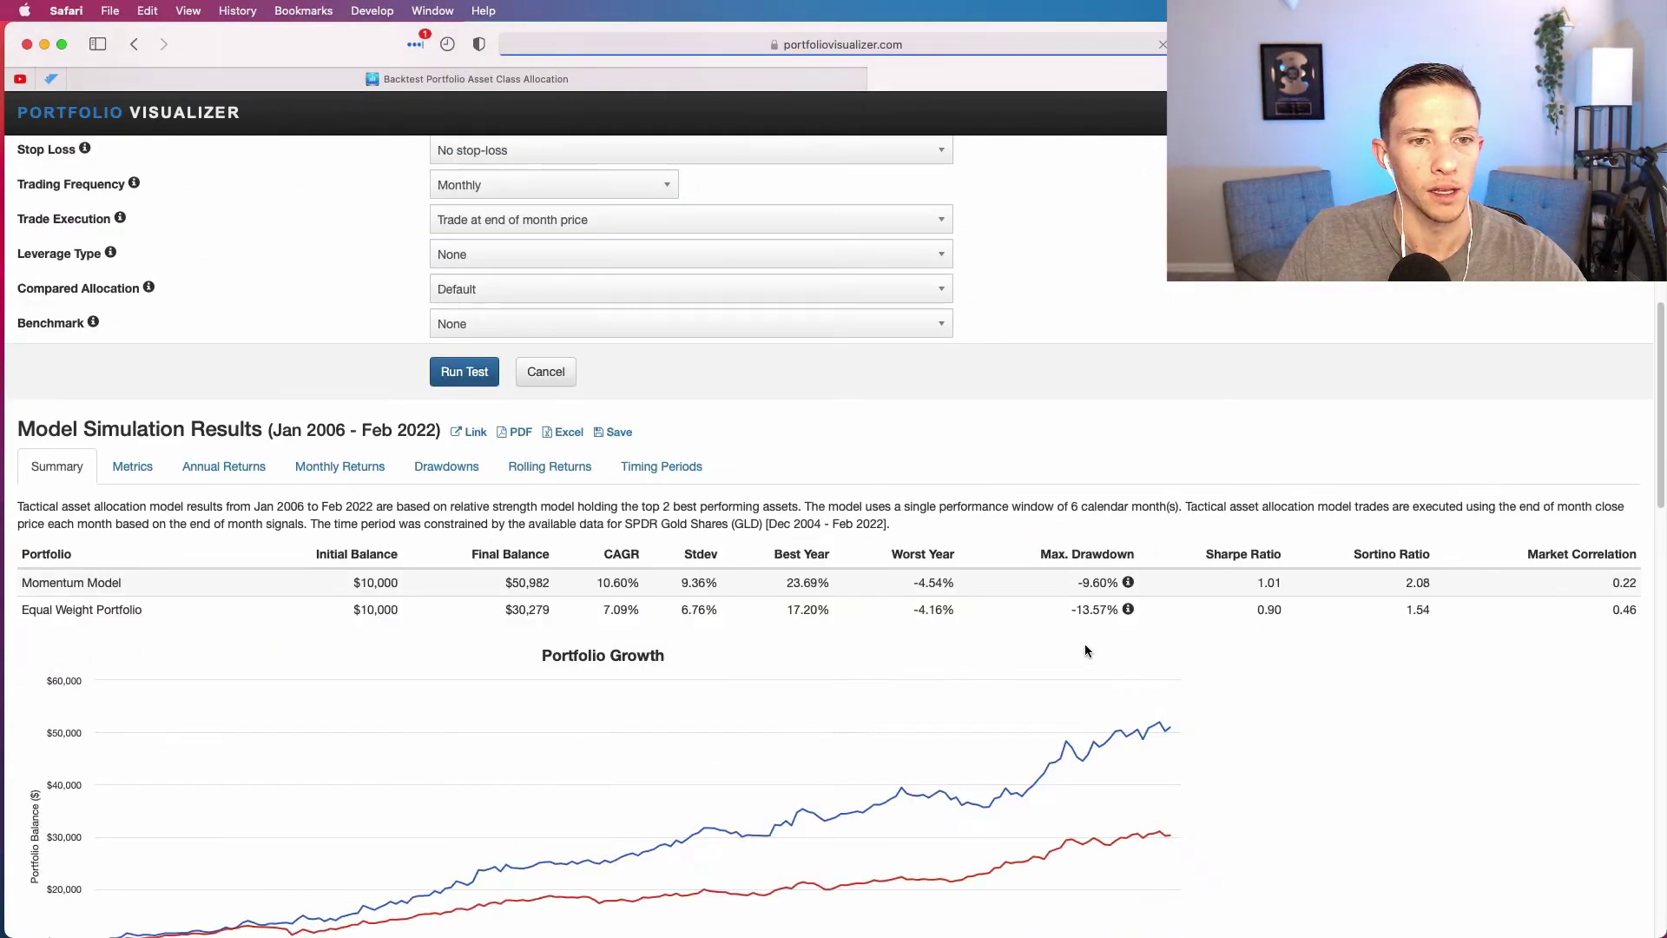
# Compare the CAGR, maximum drawdown and growth curves of the two-asset momentum model and the equal weight portfolio
pyautogui.scroll(-3, 587, 431)
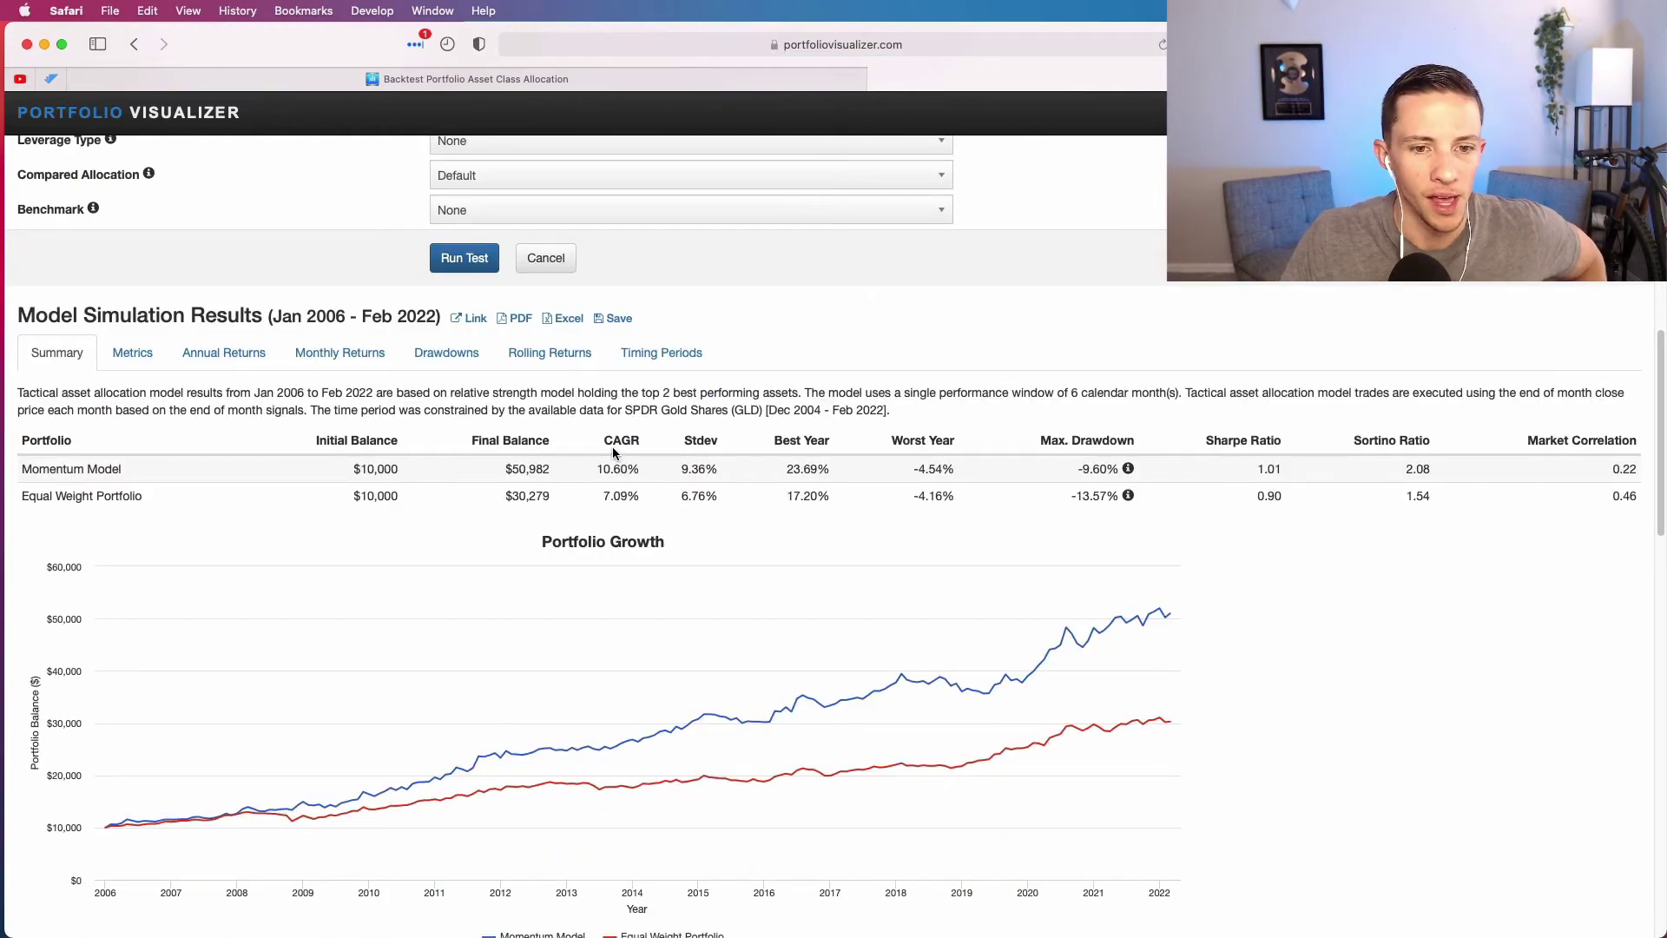
pyautogui.moveTo(597, 467)
pyautogui.mouseDown()
pyautogui.moveTo(625, 467)
pyautogui.moveTo(611, 467)
pyautogui.mouseUp()
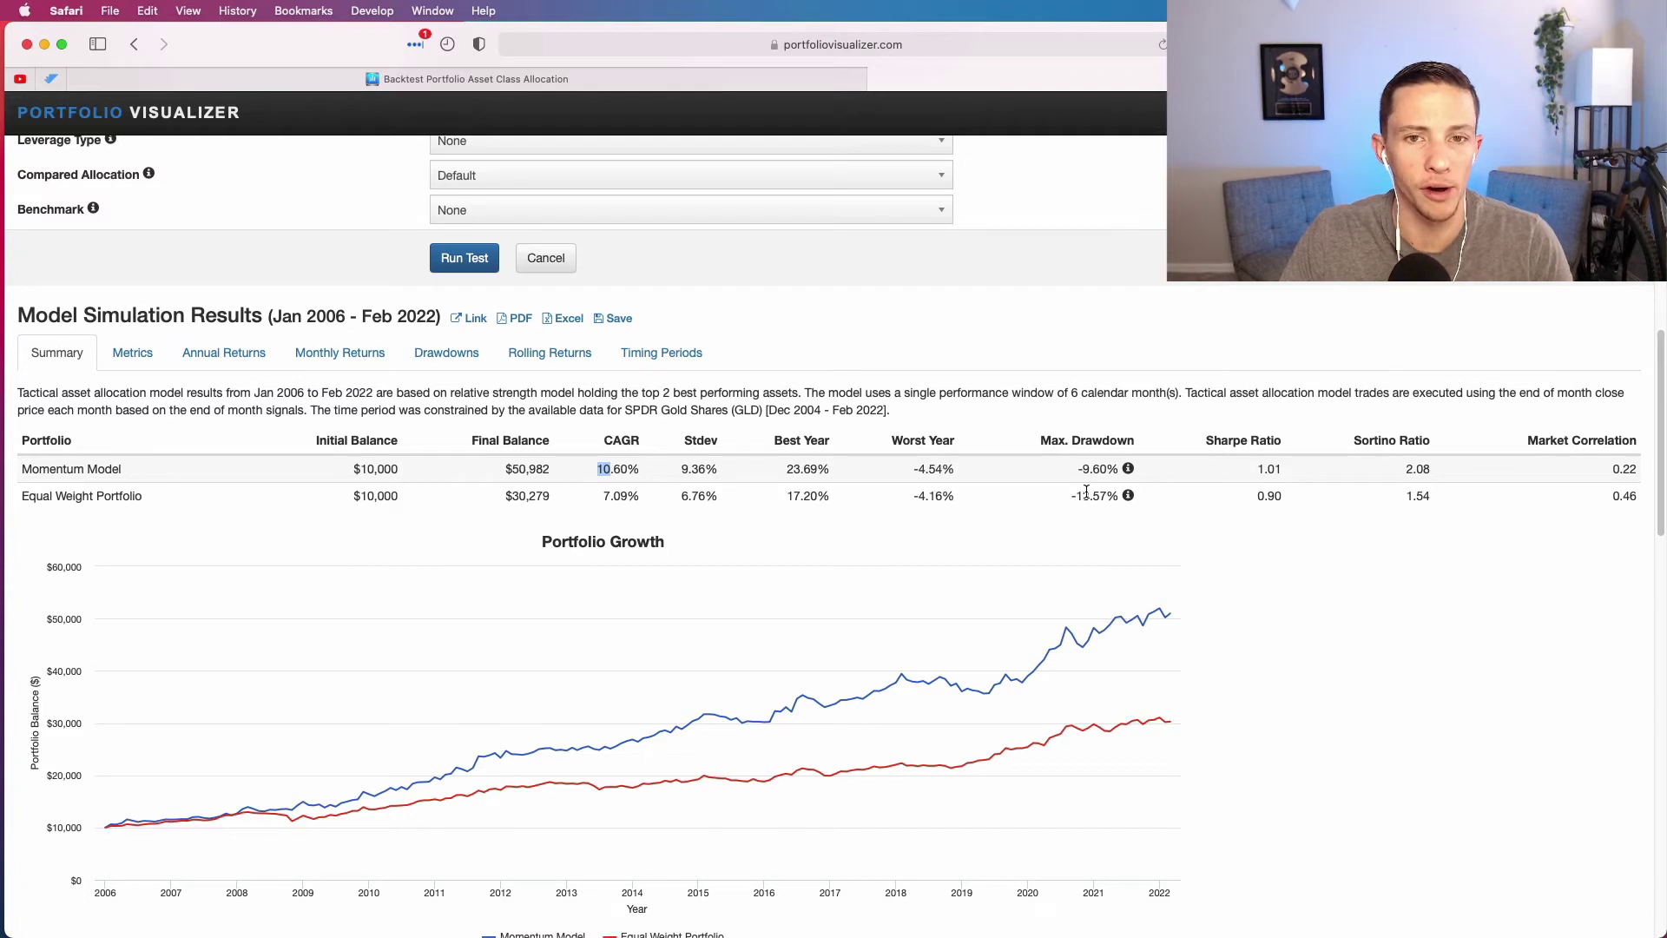
pyautogui.moveTo(1101, 499); pyautogui.dragTo(1085, 497)
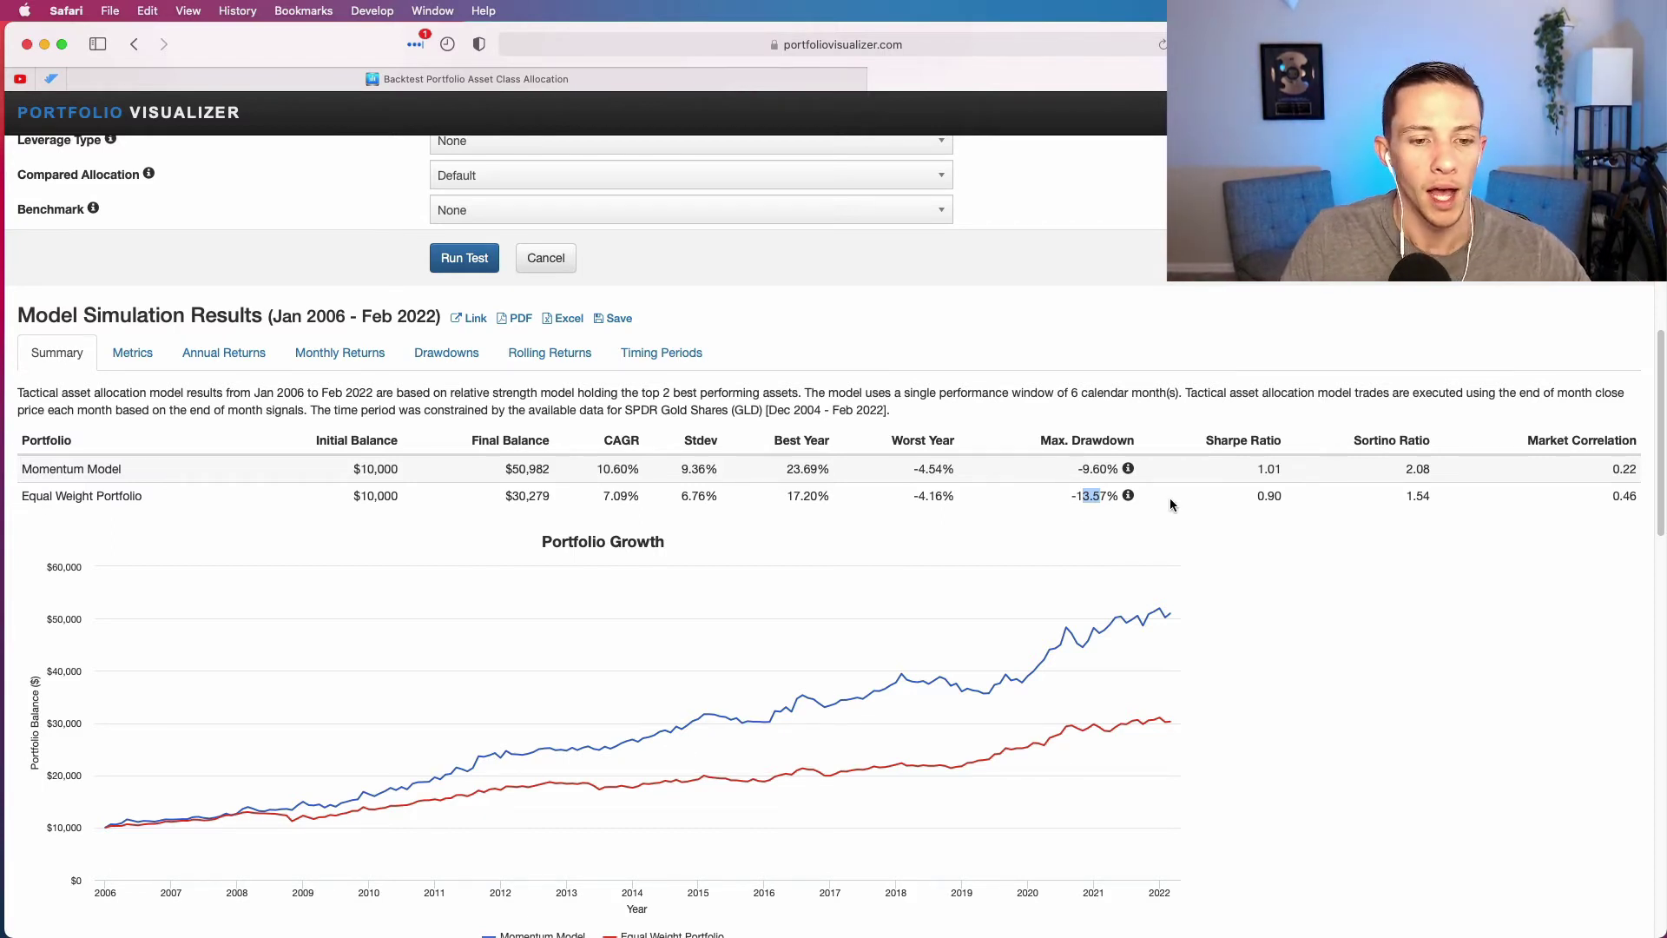
pyautogui.click(1091, 493)
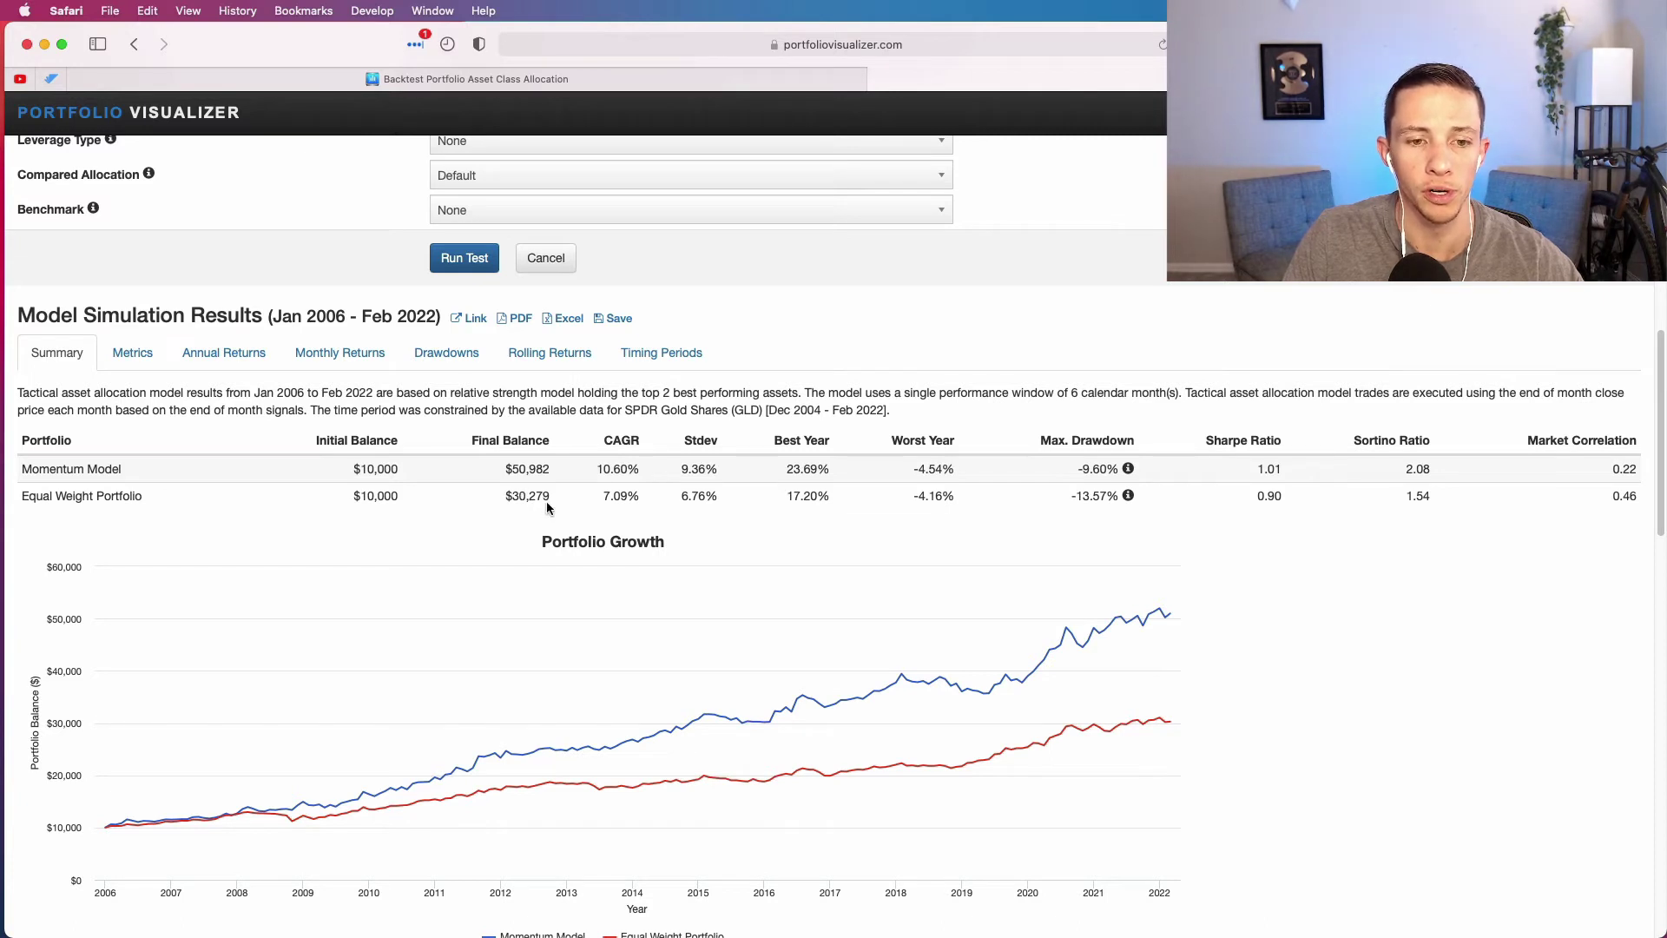
pyautogui.scroll(-1, 533, 538)
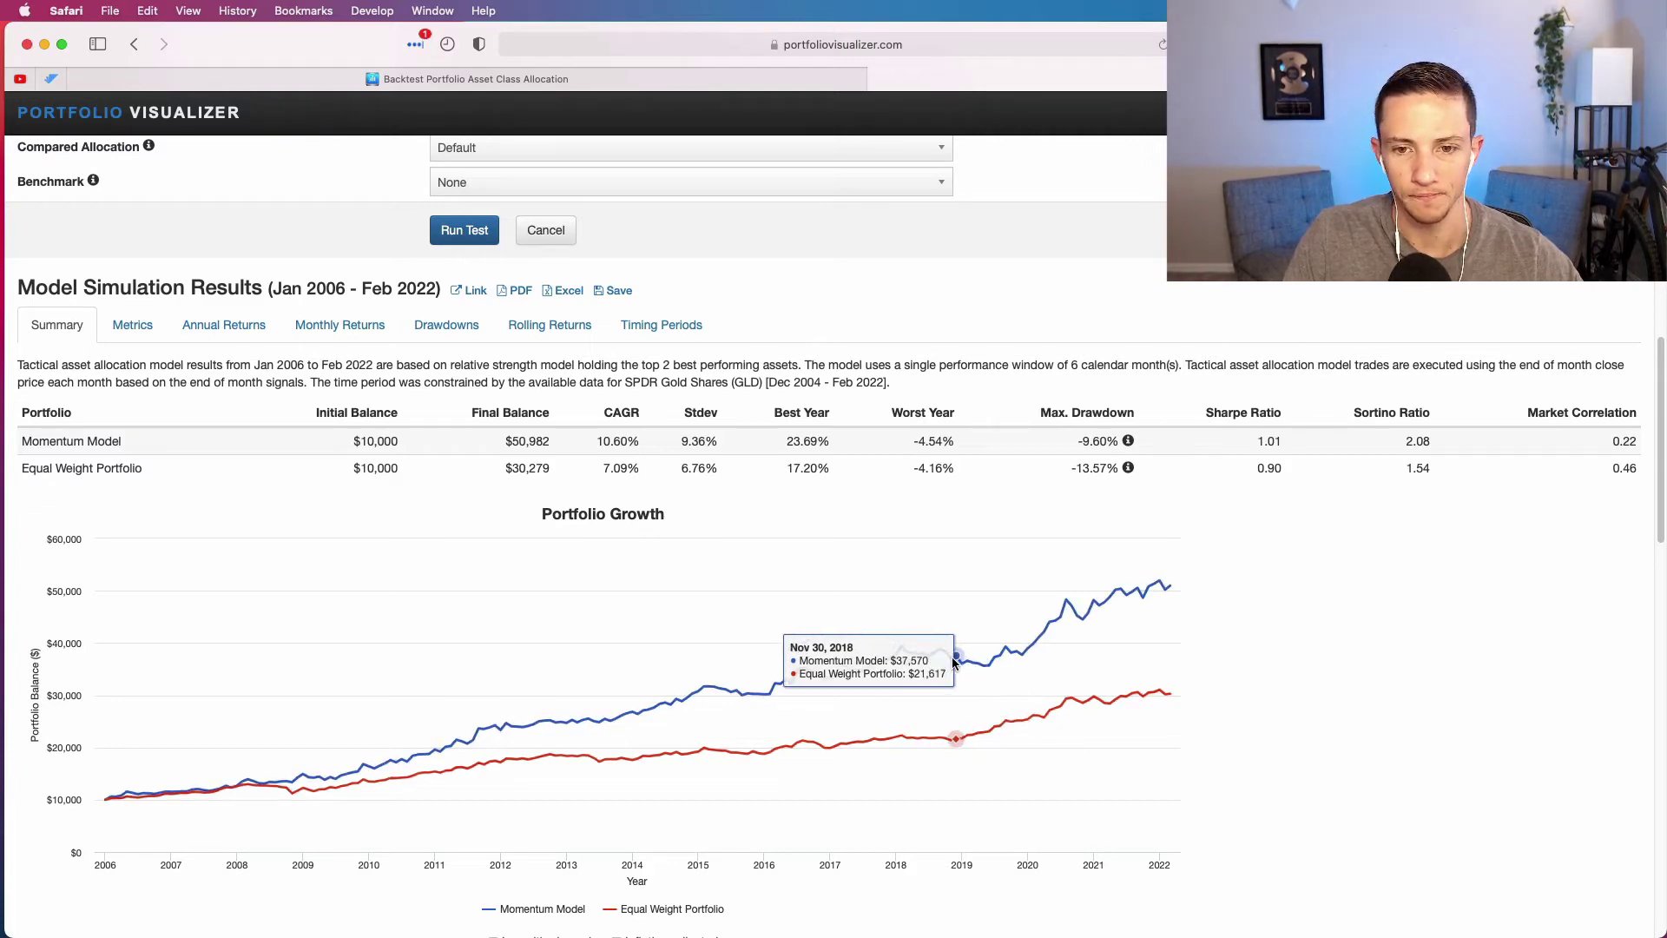
pyautogui.scroll(-3, 932, 660)
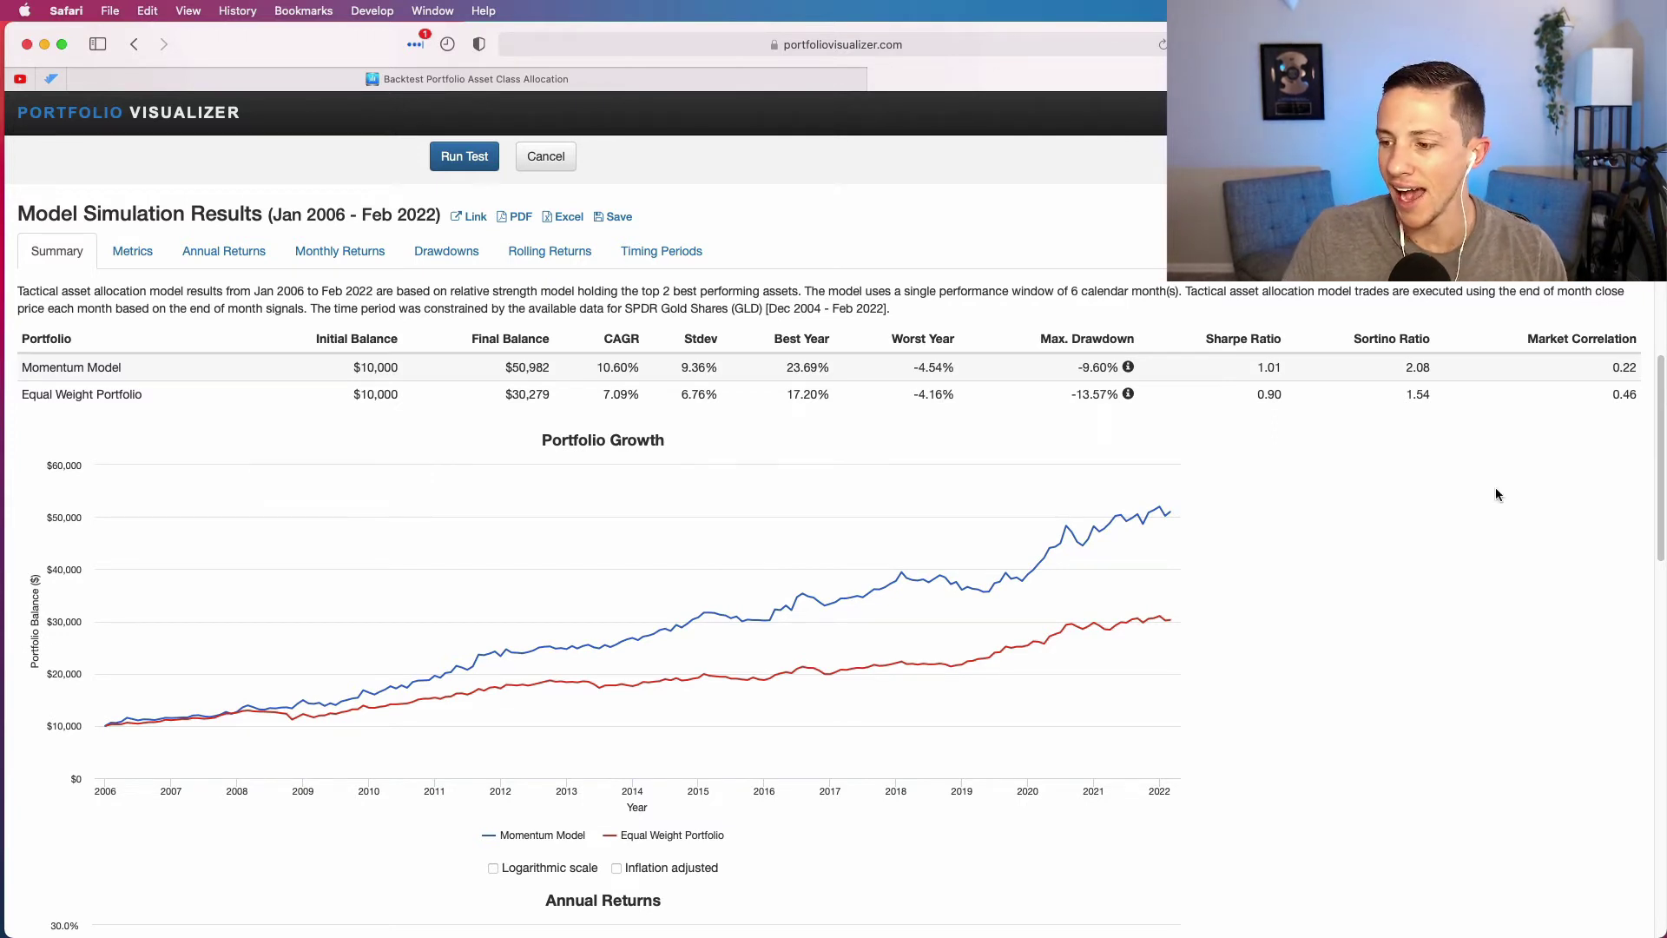
# Switch to the TextEdit notes, move the window into view, and add 70% after Stocks (US) and 30% after Cash
pyautogui.press('super+Tab')
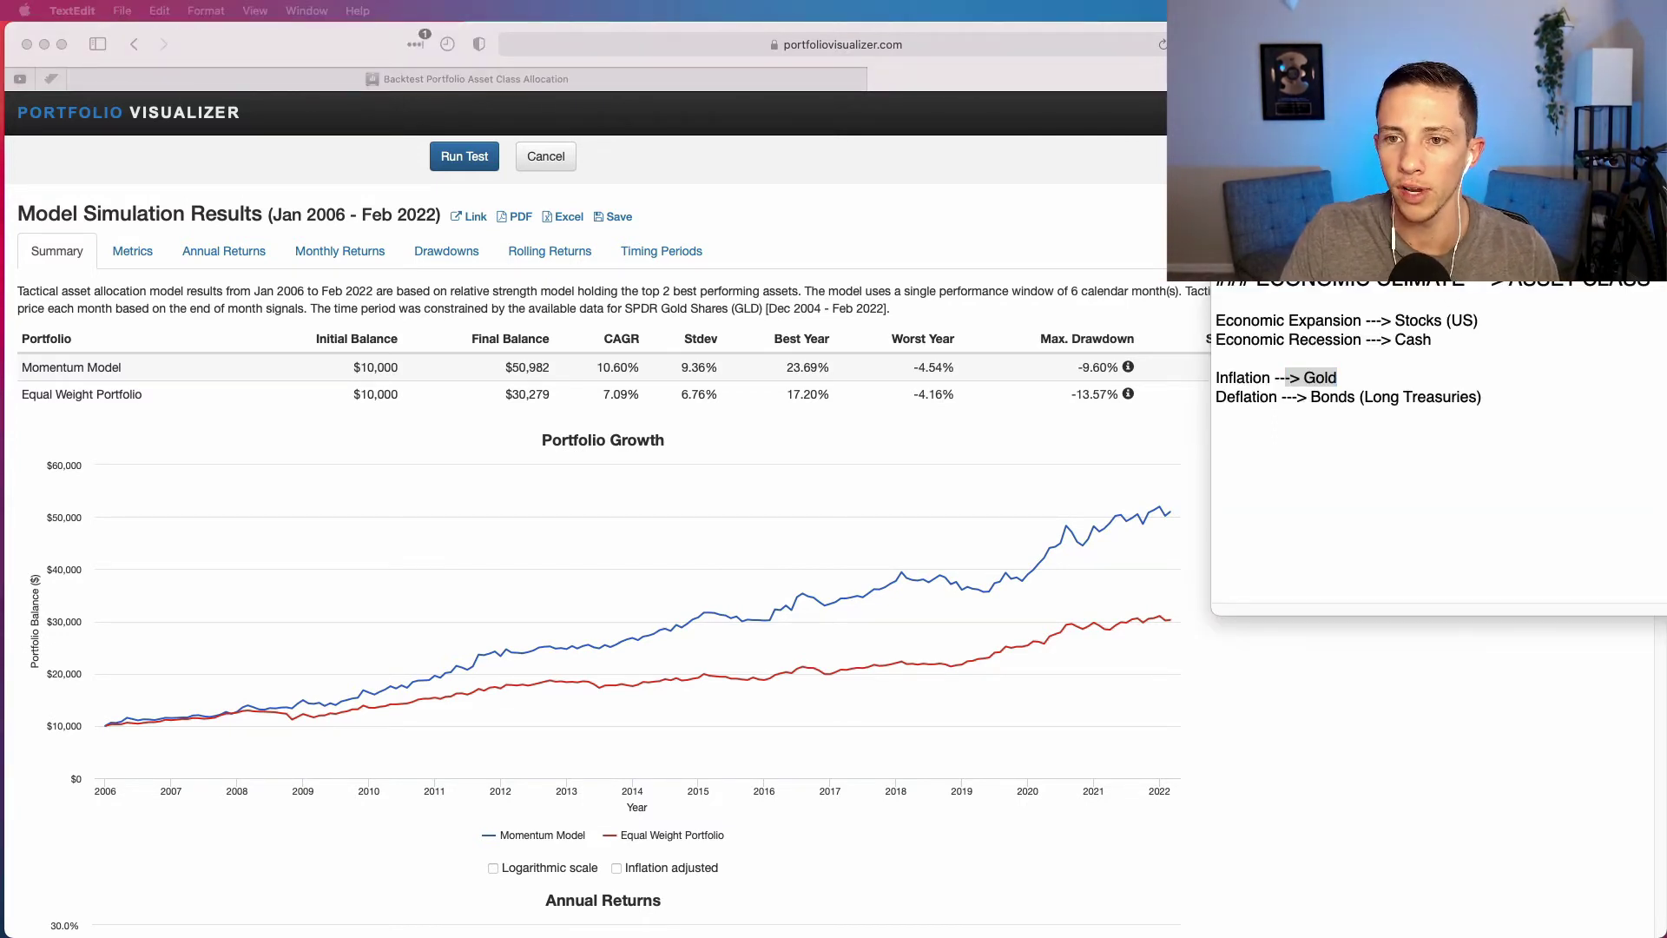
pyautogui.moveTo(1339, 217); pyautogui.dragTo(890, 68)
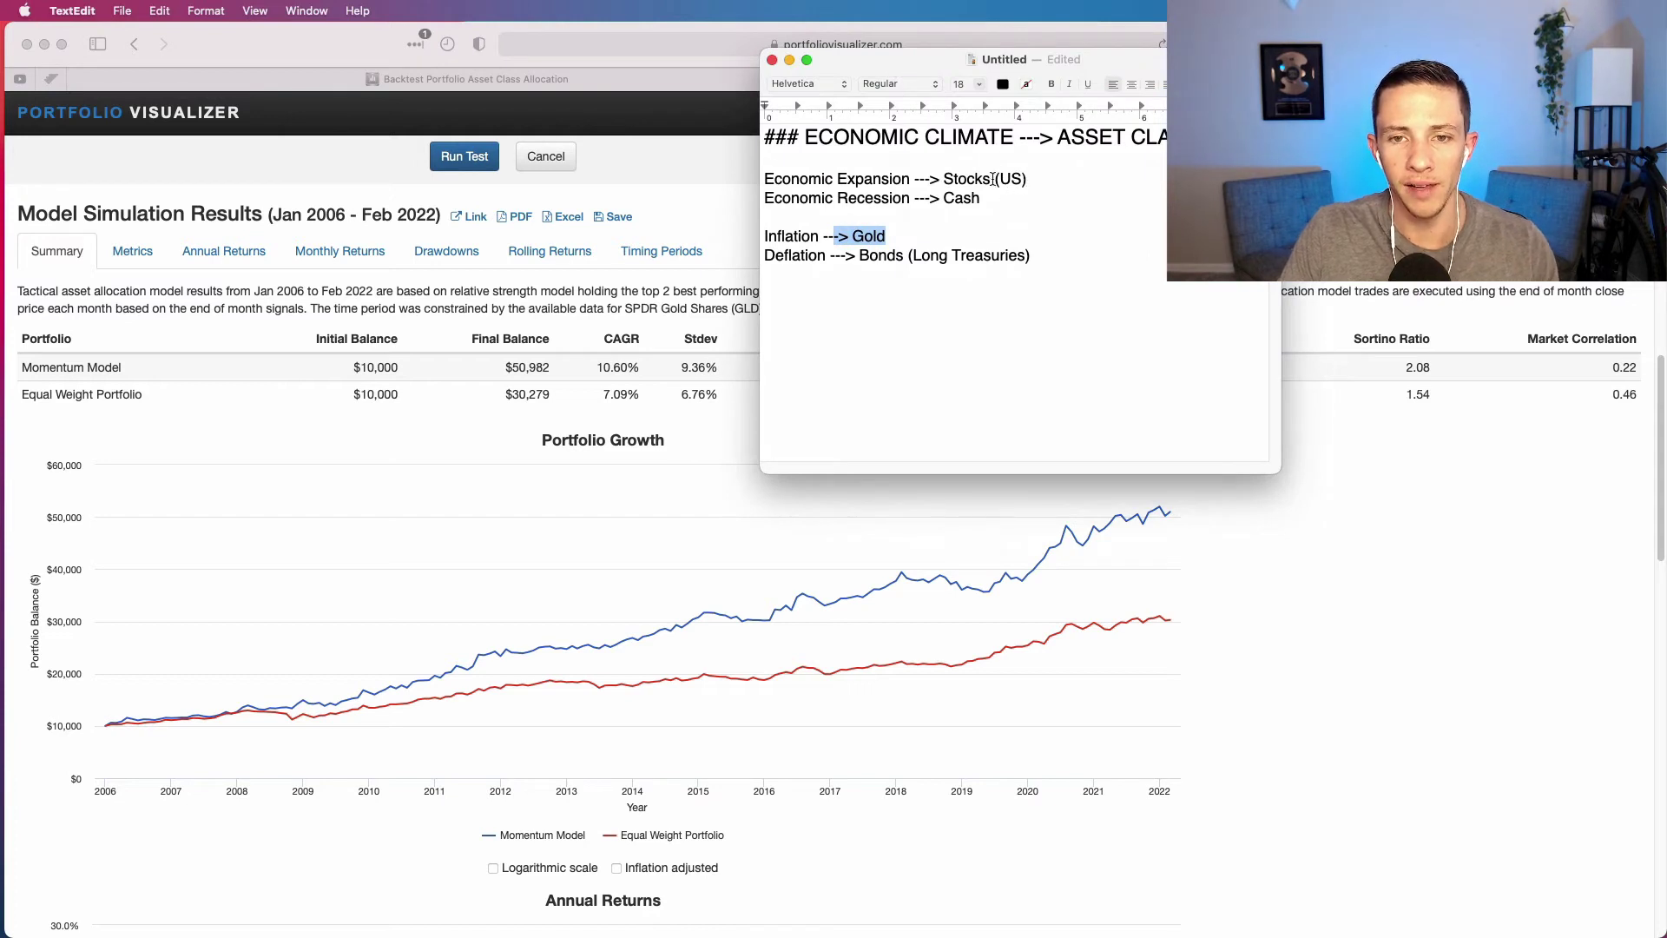
pyautogui.click(982, 200)
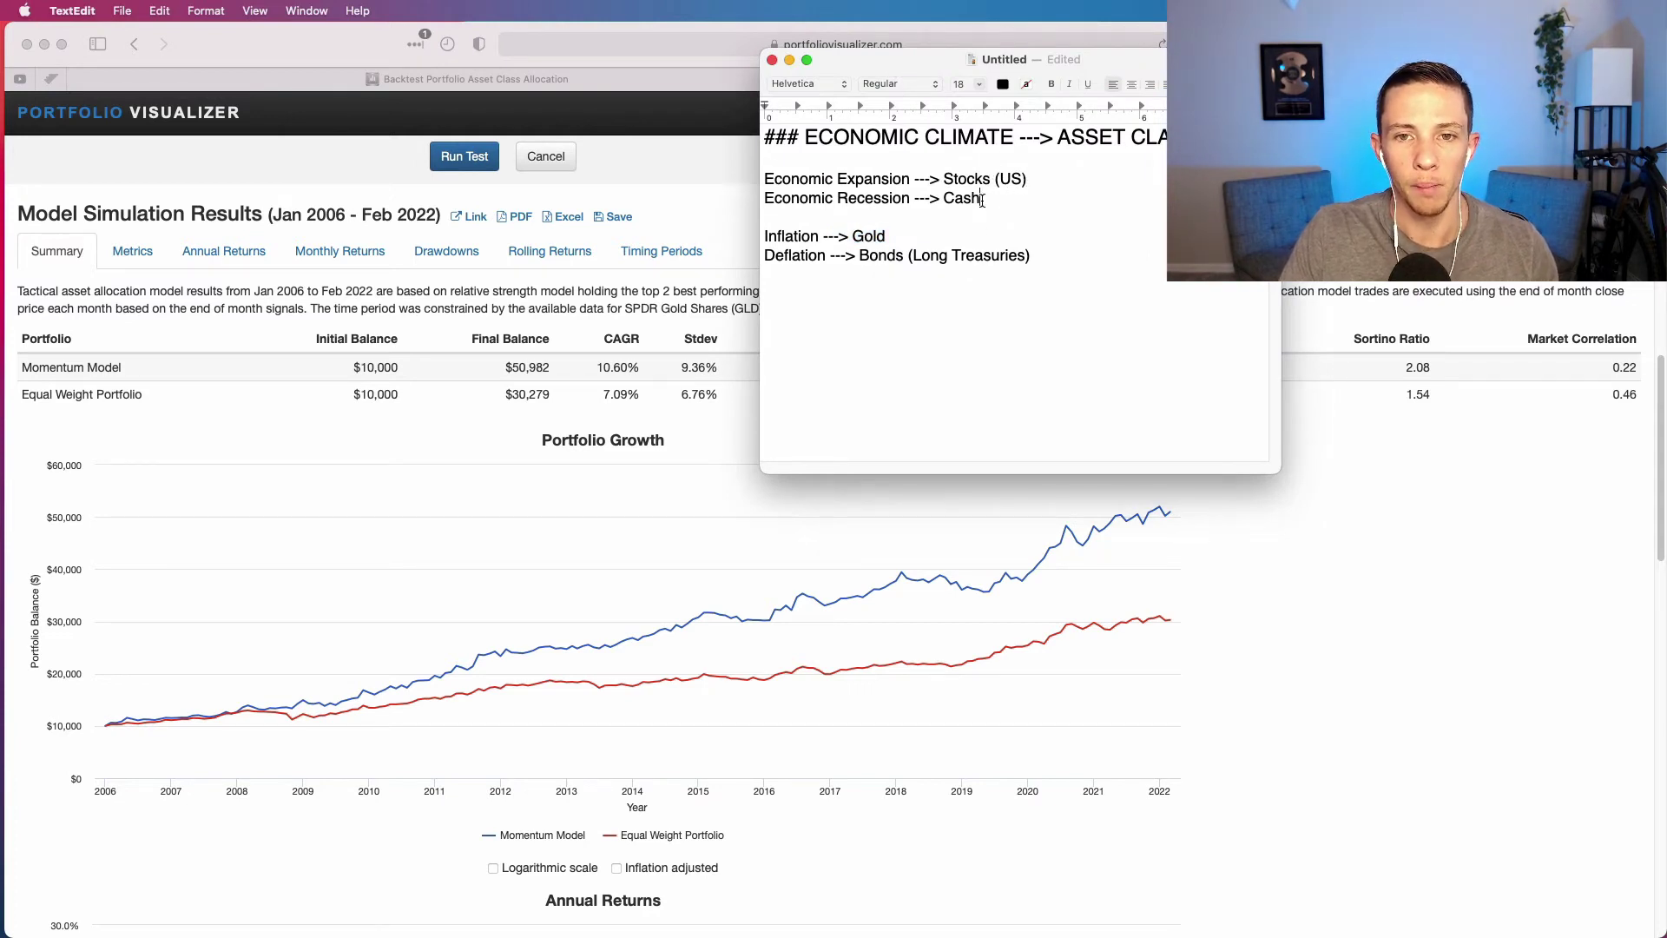
pyautogui.click(1042, 180)
pyautogui.write('70%')
pyautogui.click(1054, 200)
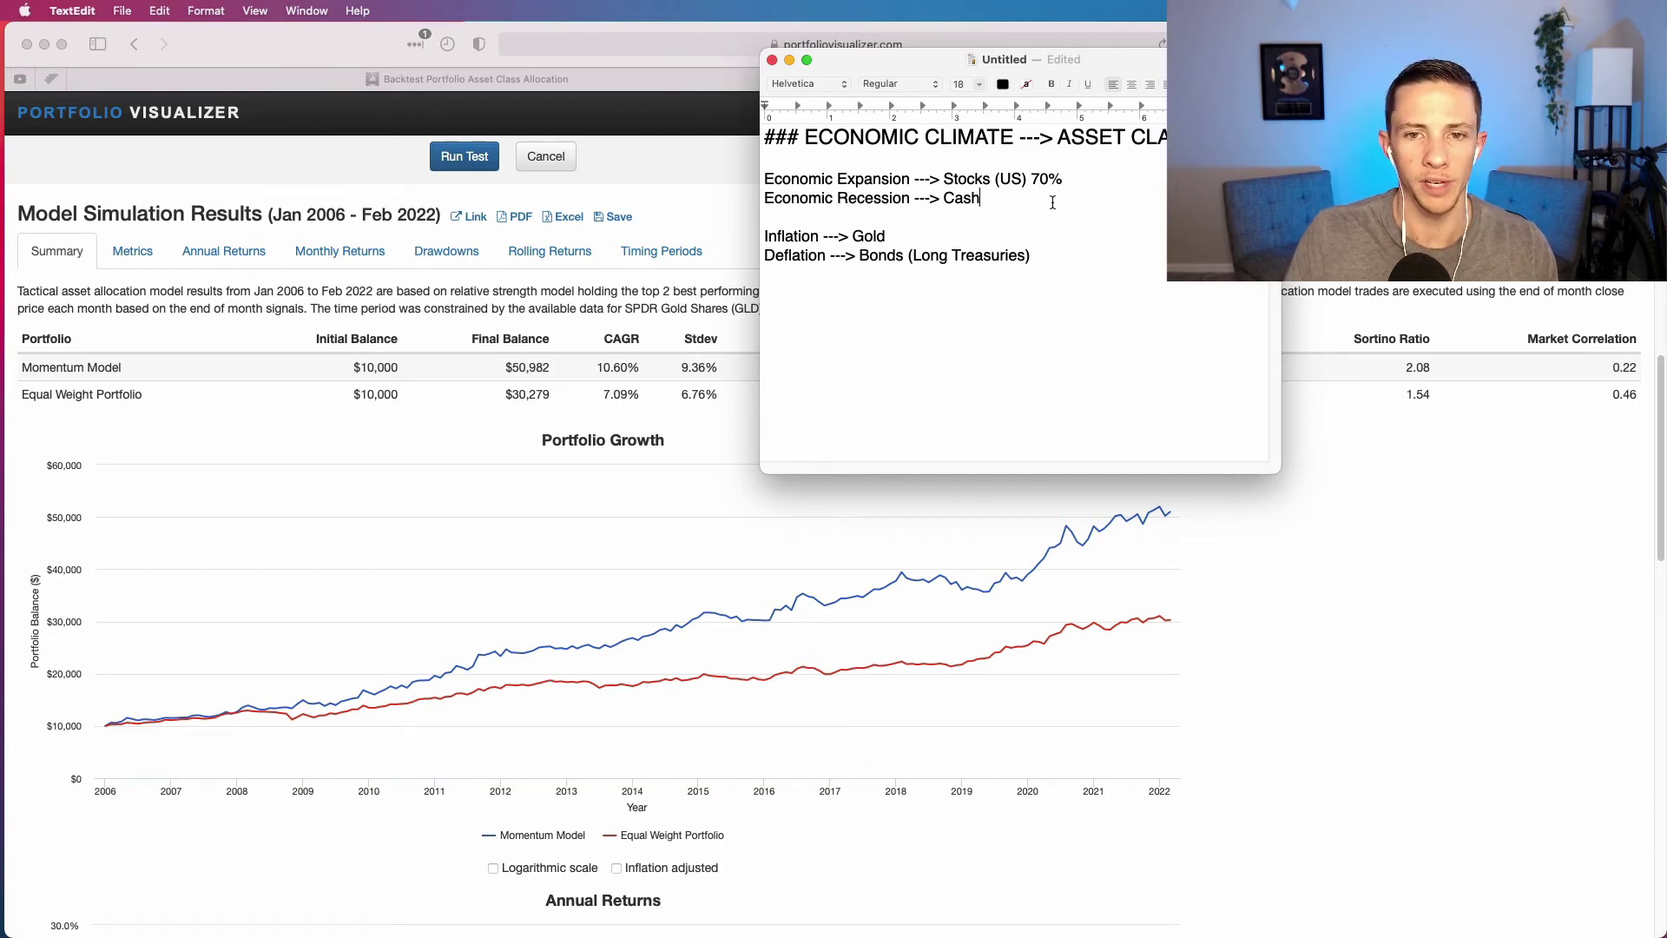
pyautogui.write('3')
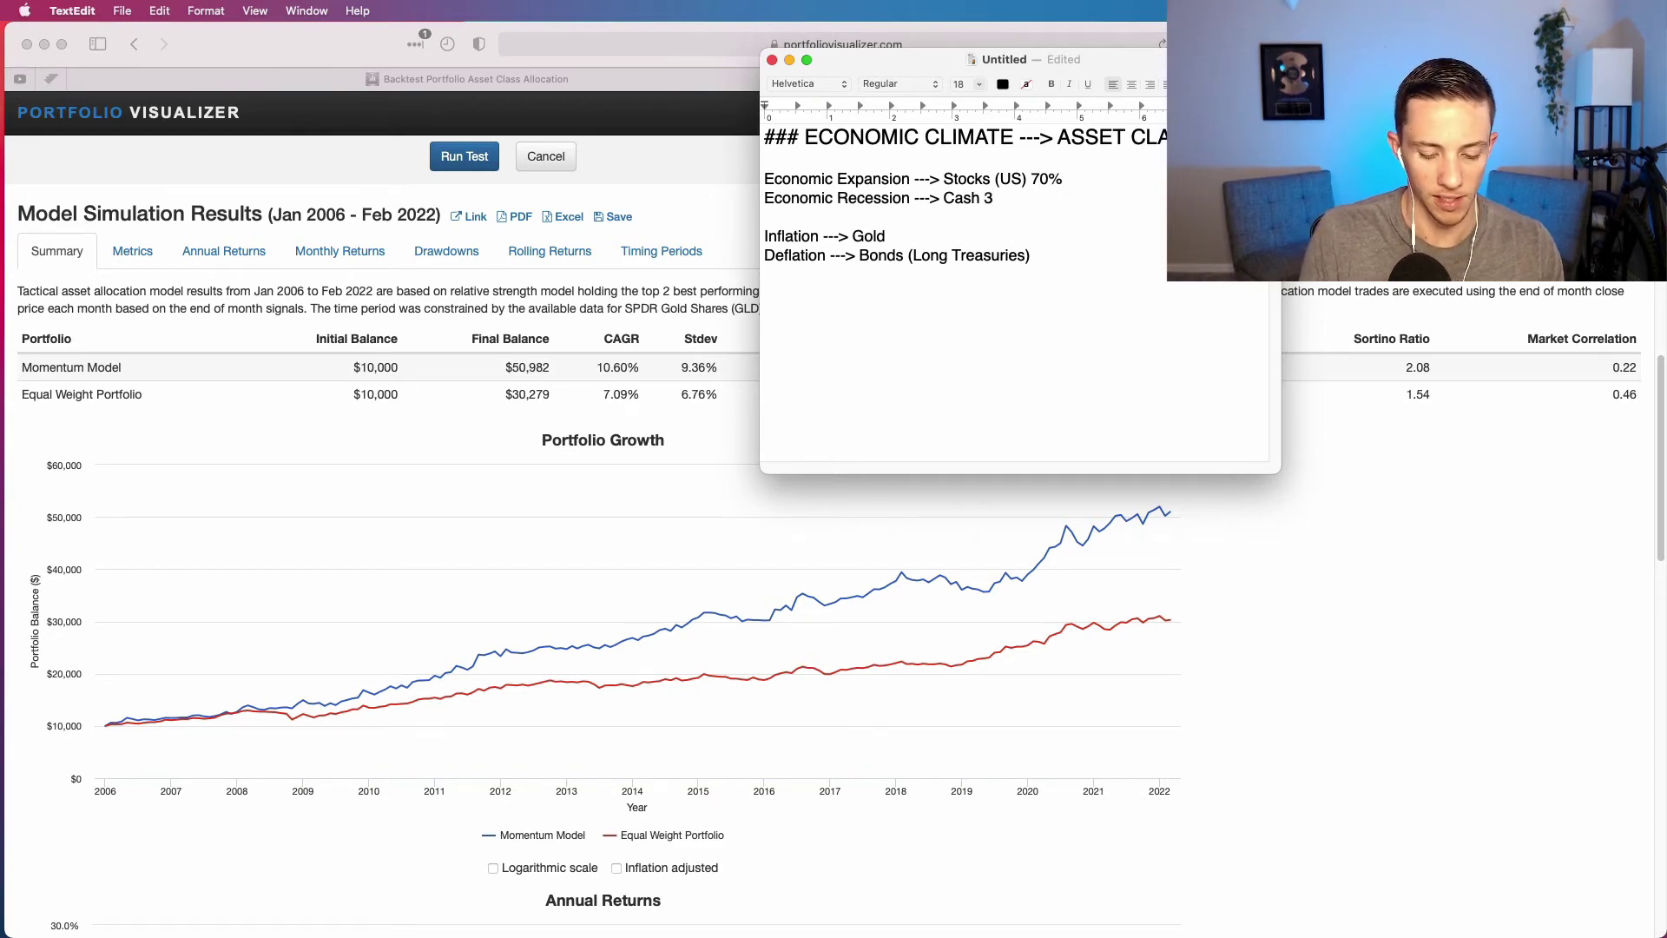
pyautogui.write('0%')
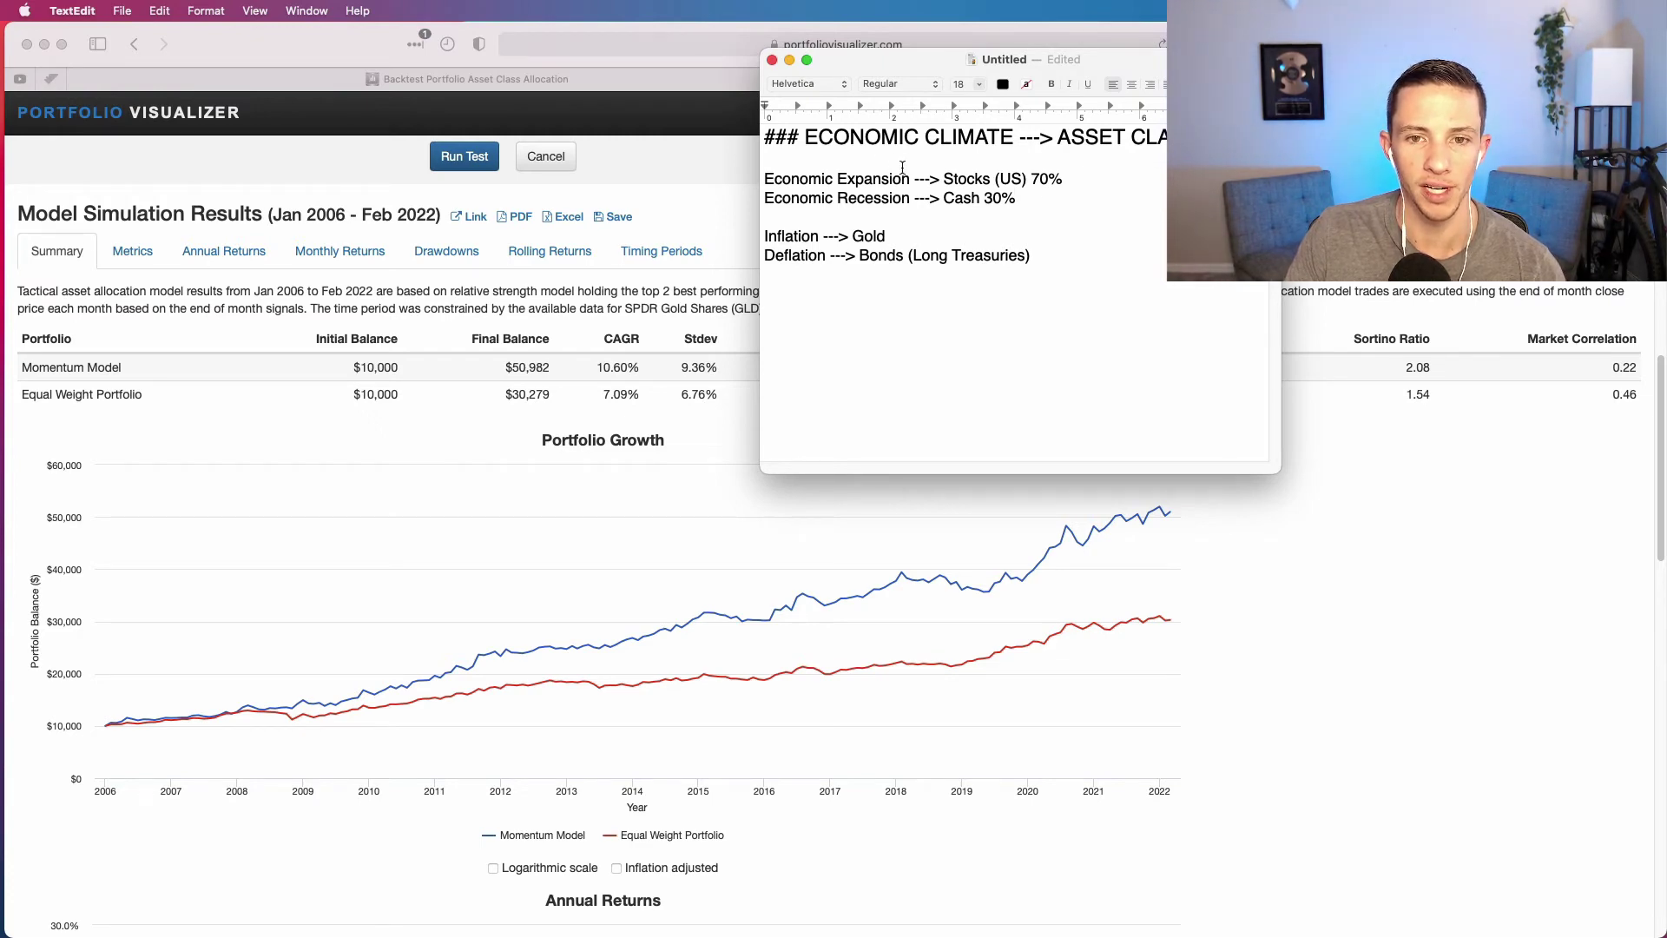
# Minimize the notes and return to the Backtest Portfolio Asset Class Allocation page in Safari
pyautogui.press('super+m')
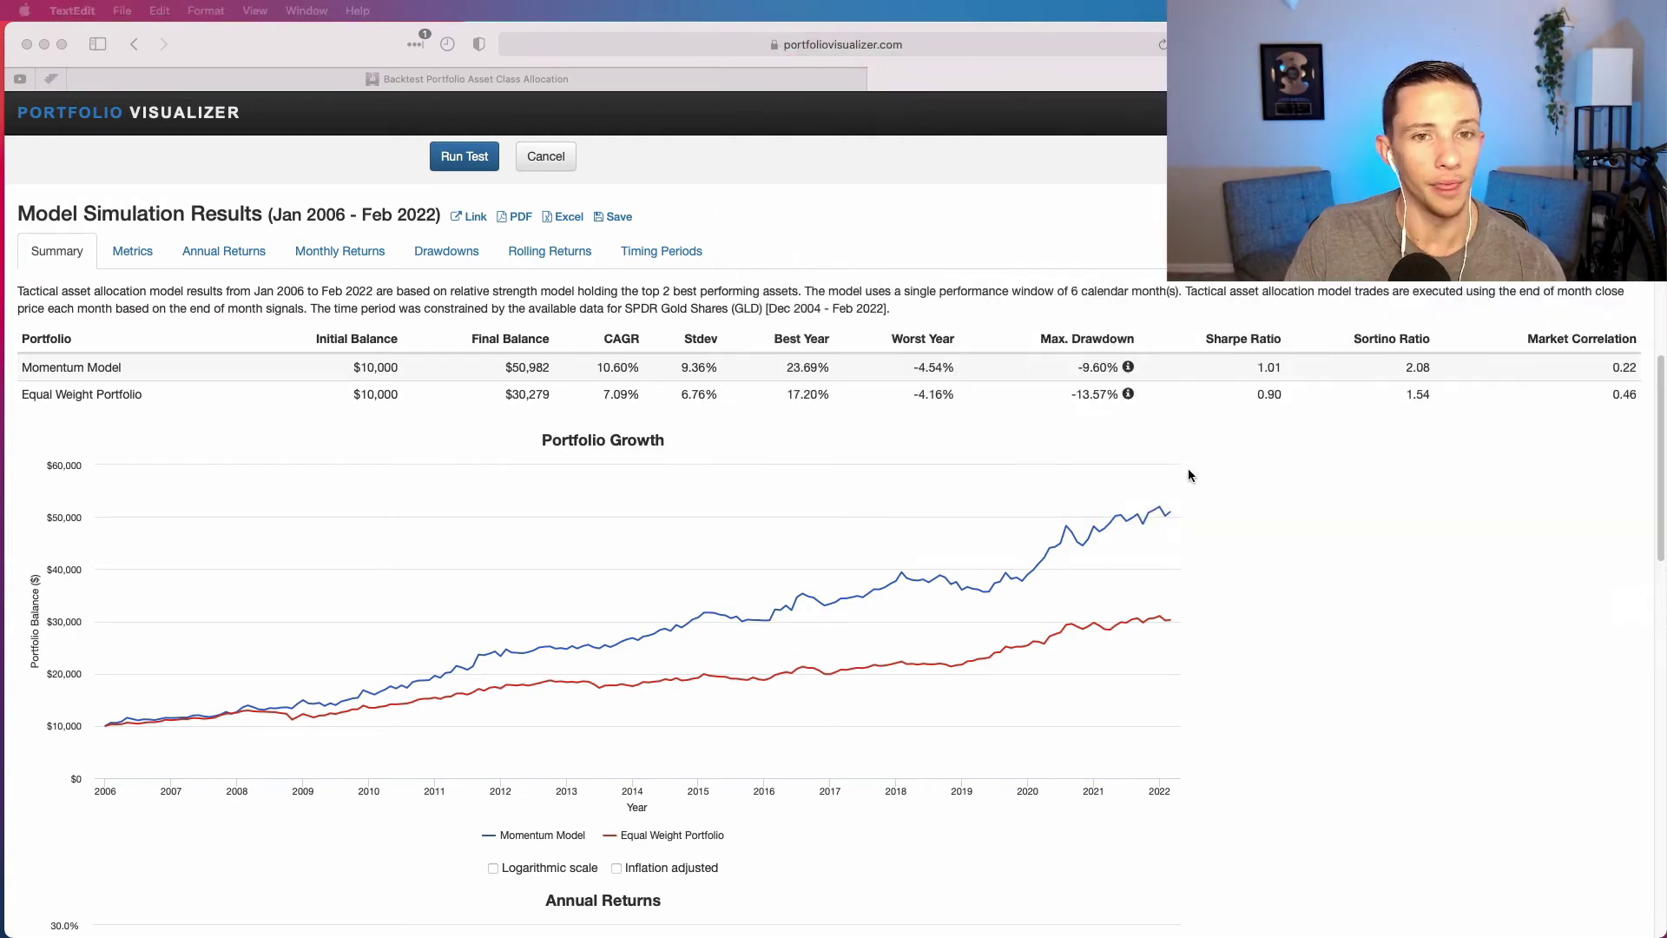
pyautogui.click(589, 84)
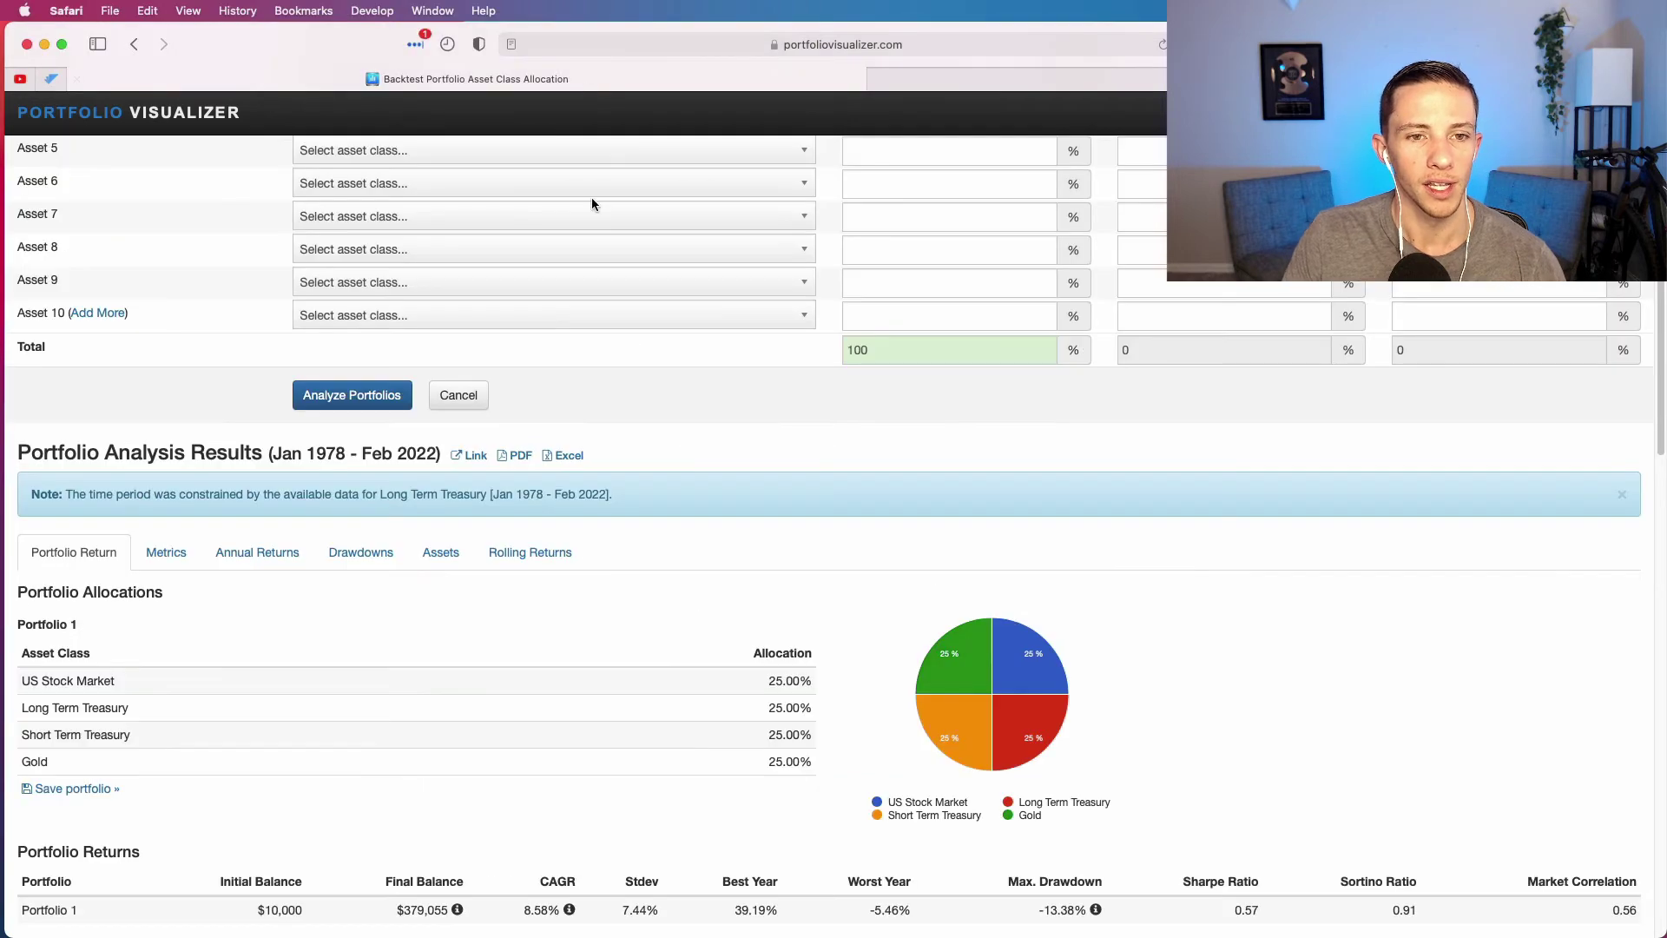
# Set the start year of the asset class allocation backtest to 2006
pyautogui.scroll(10, 542, 556)
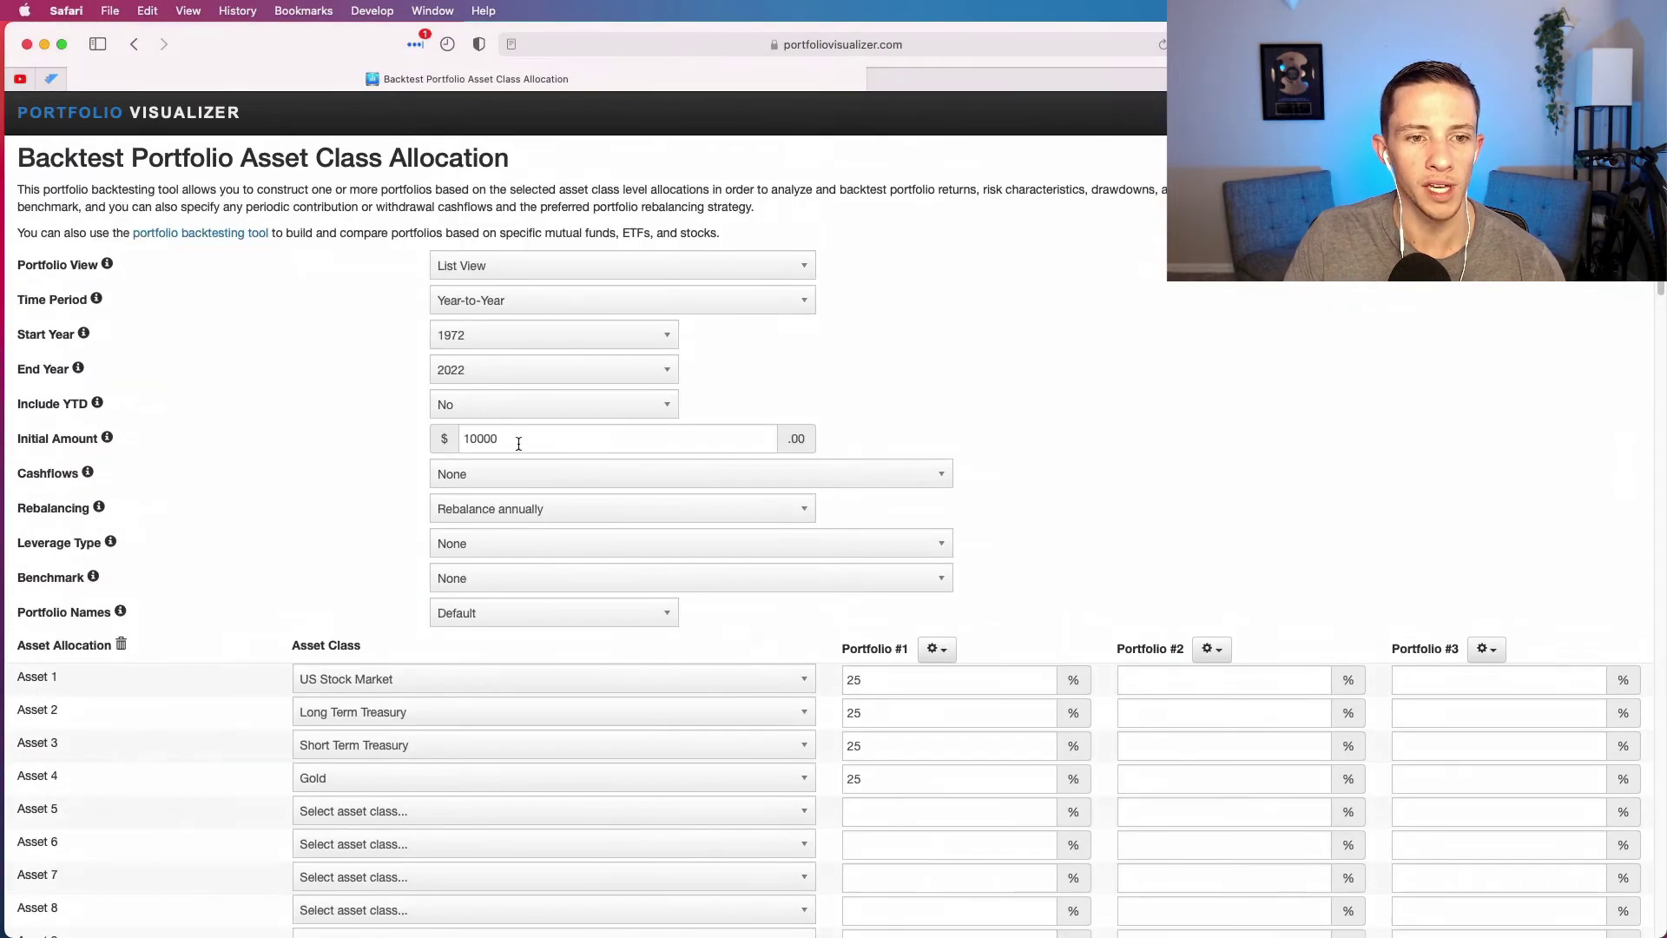
pyautogui.click(603, 334)
pyautogui.scroll(-10, 560, 460)
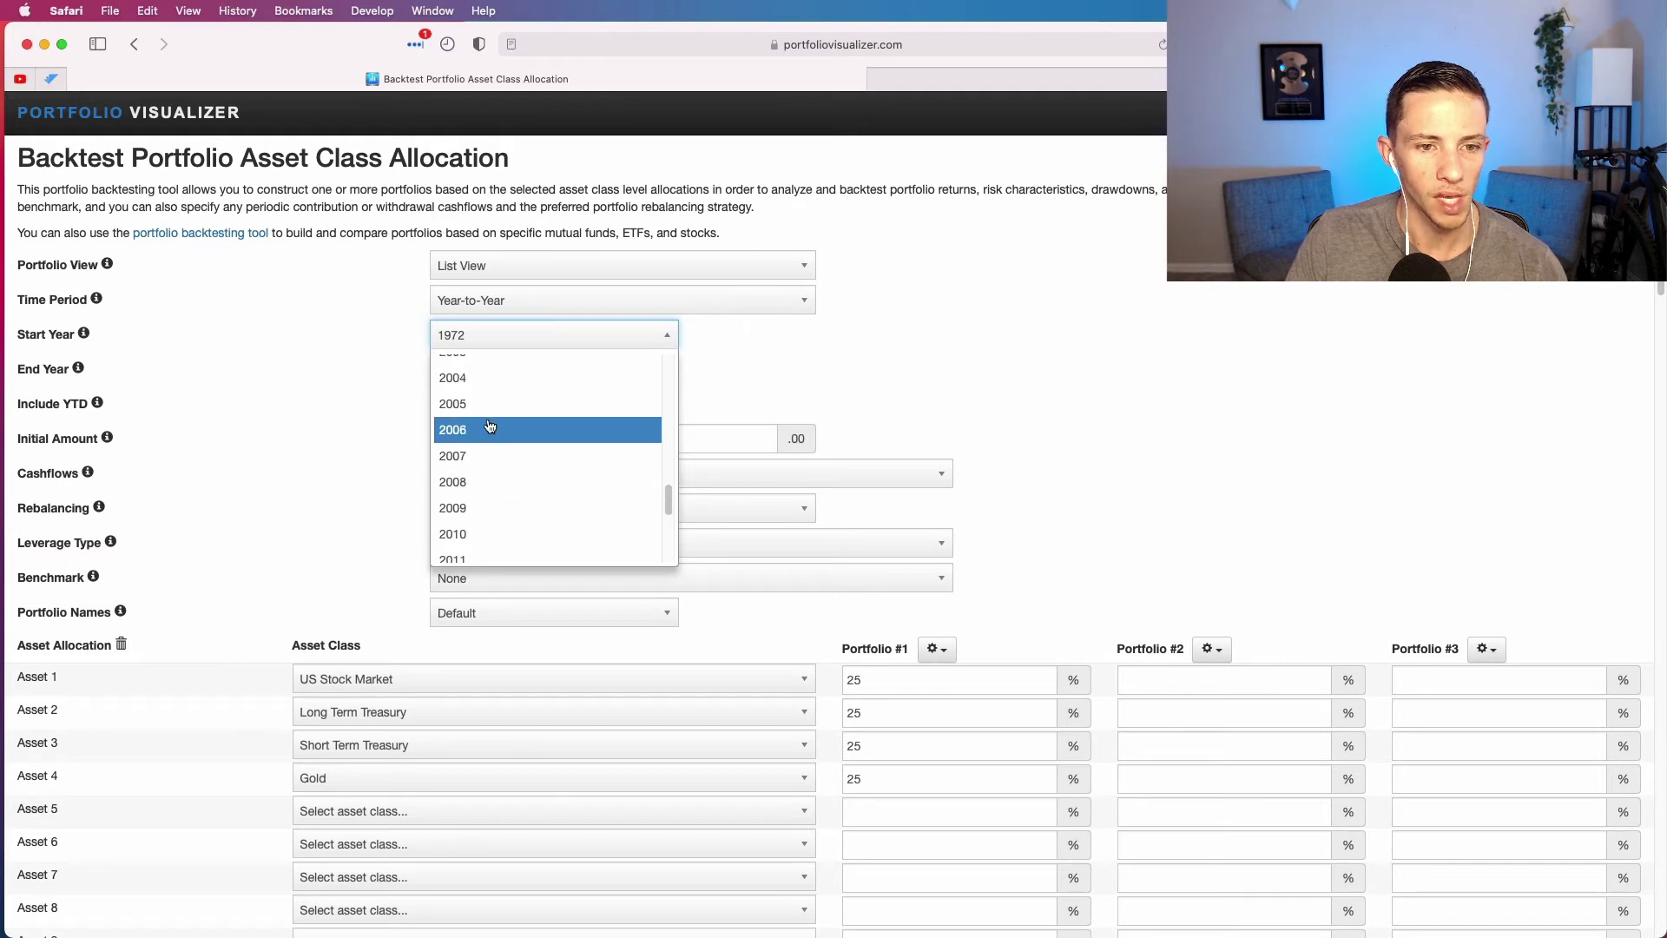
pyautogui.click(564, 426)
# Allocate Portfolio #2 as 70% US Stock Market and 30% Short Term Treasury
pyautogui.click(1150, 685)
pyautogui.write('7')
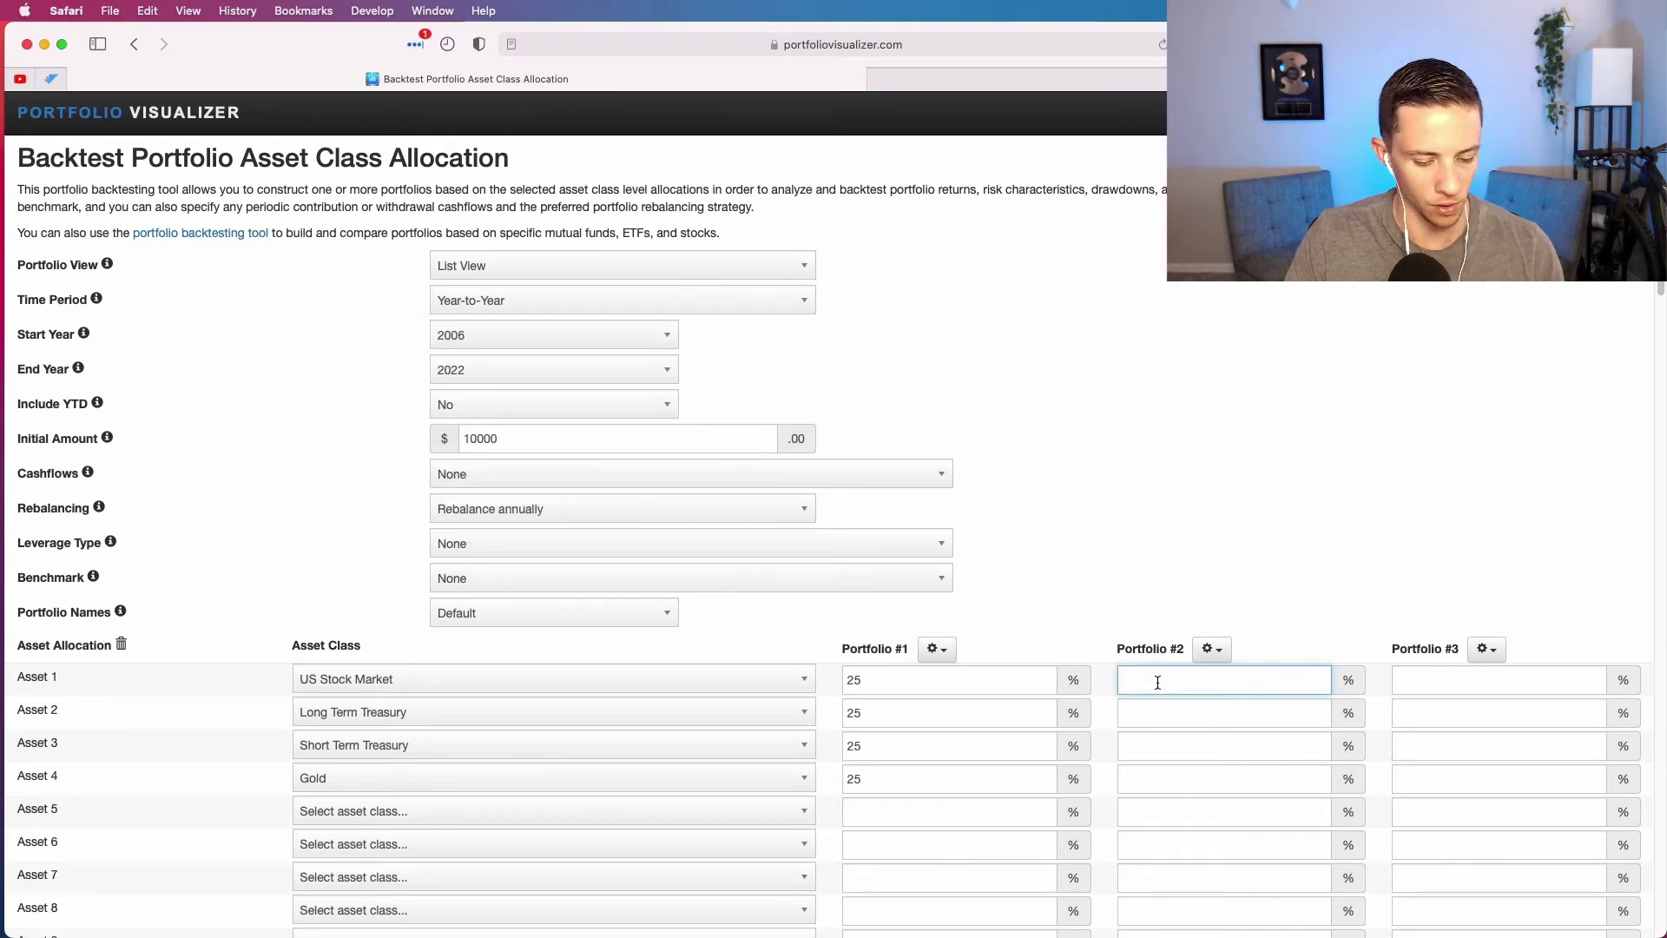
pyautogui.write('0')
pyautogui.scroll(-1, 1148, 731)
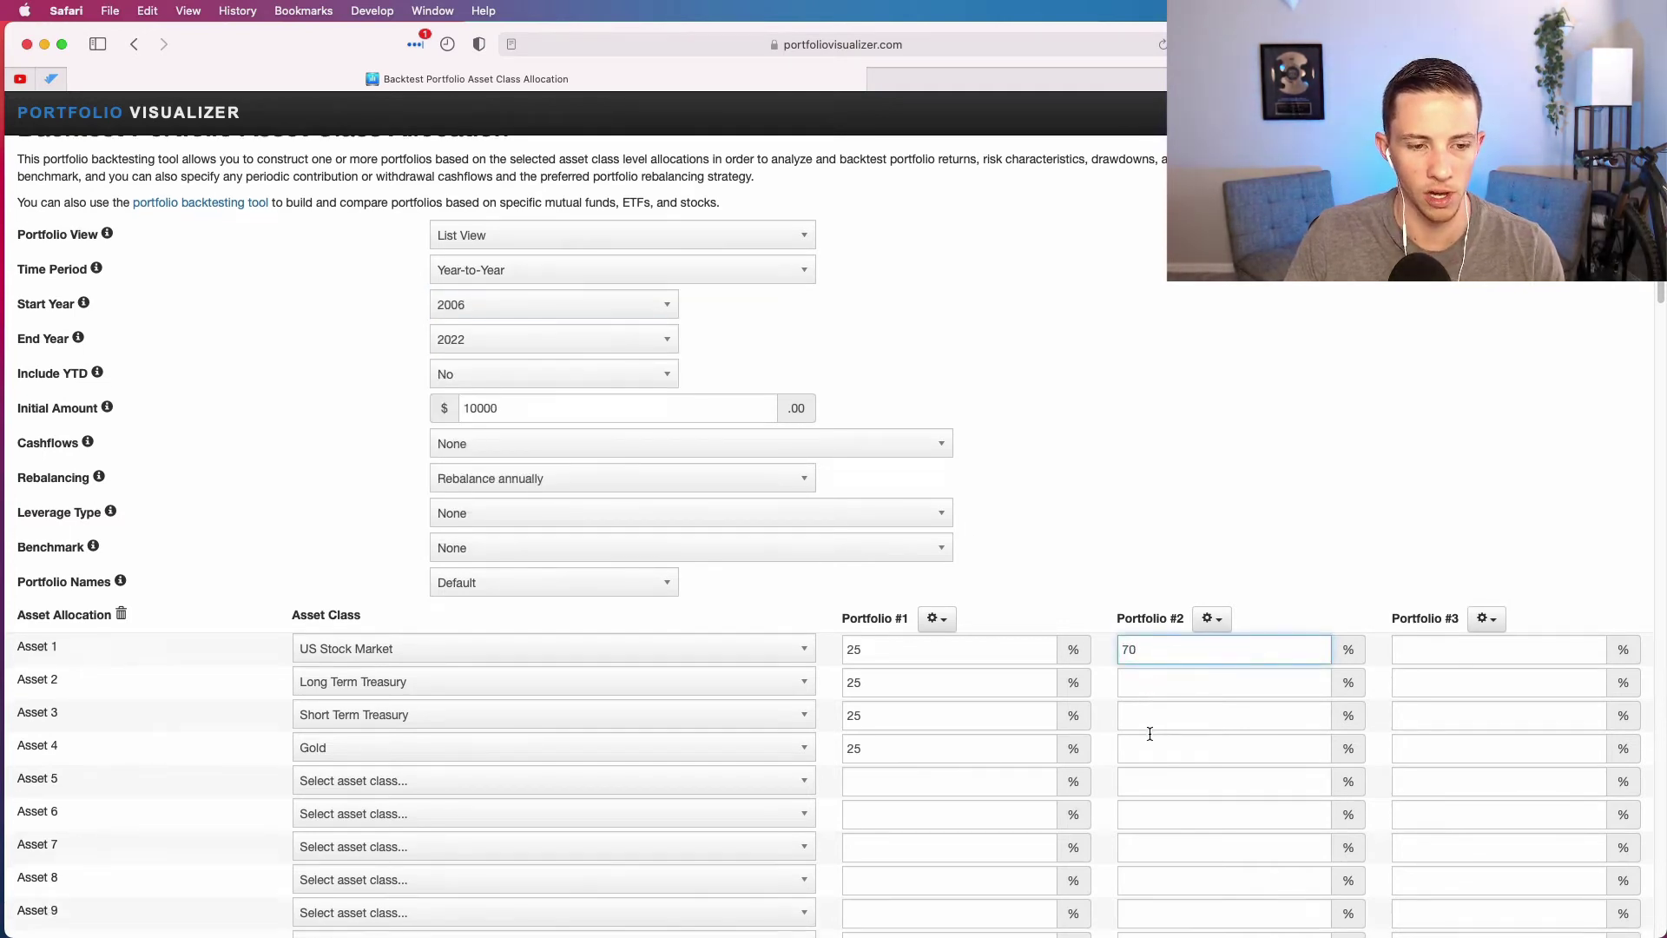
pyautogui.click(1185, 721)
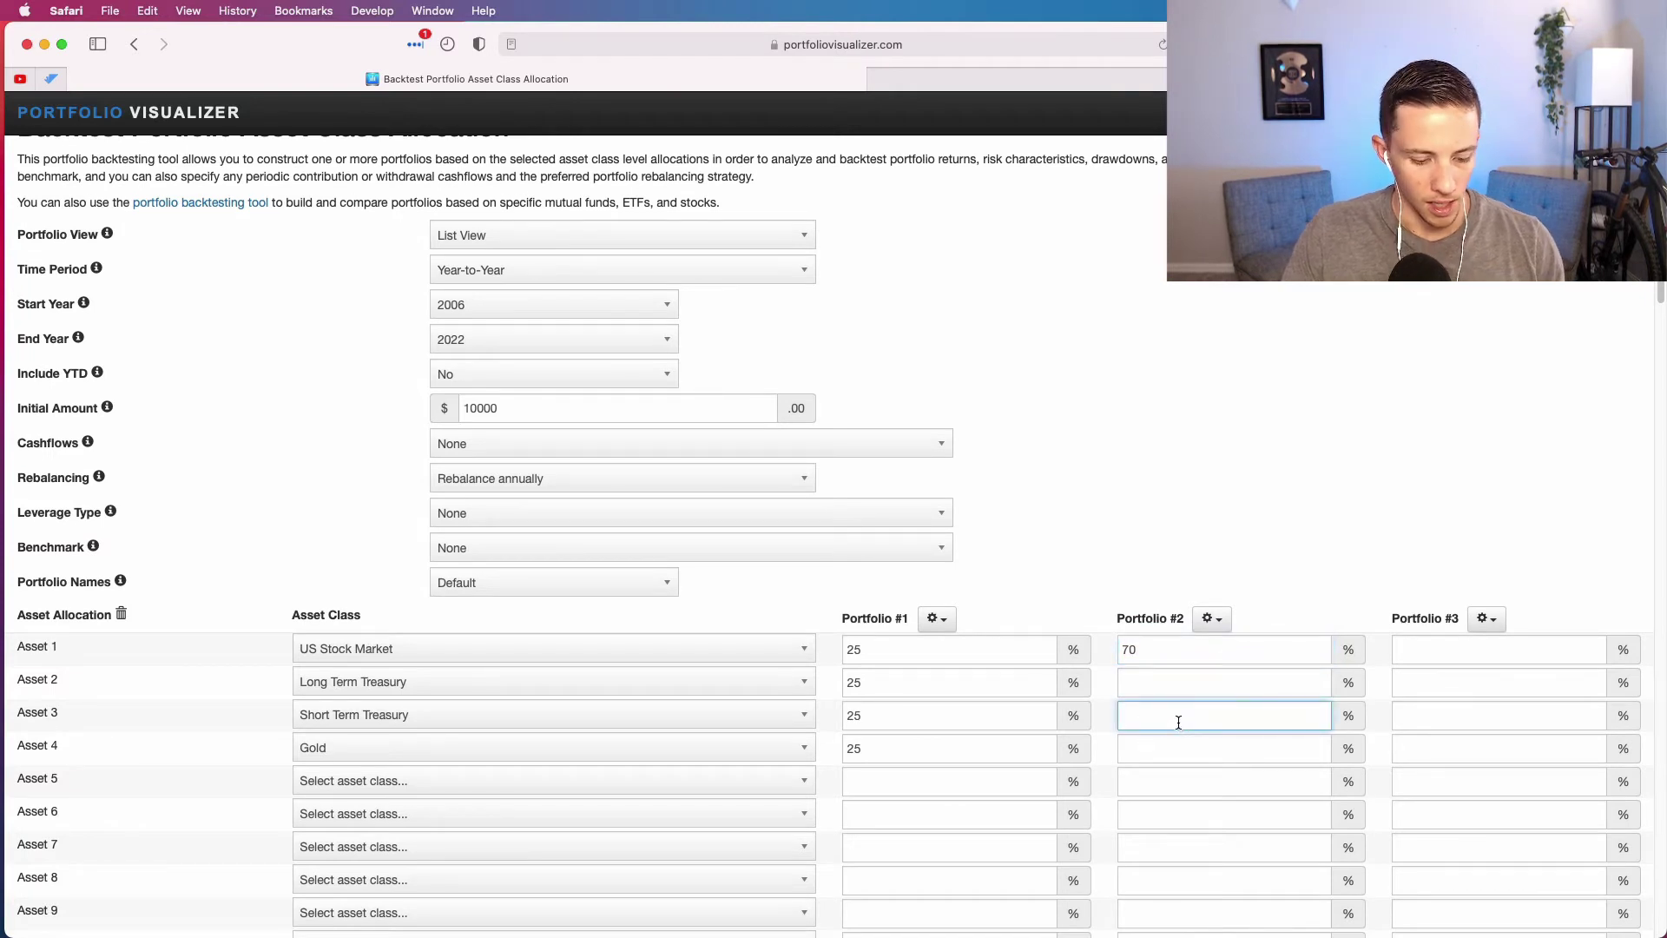
pyautogui.write('20')
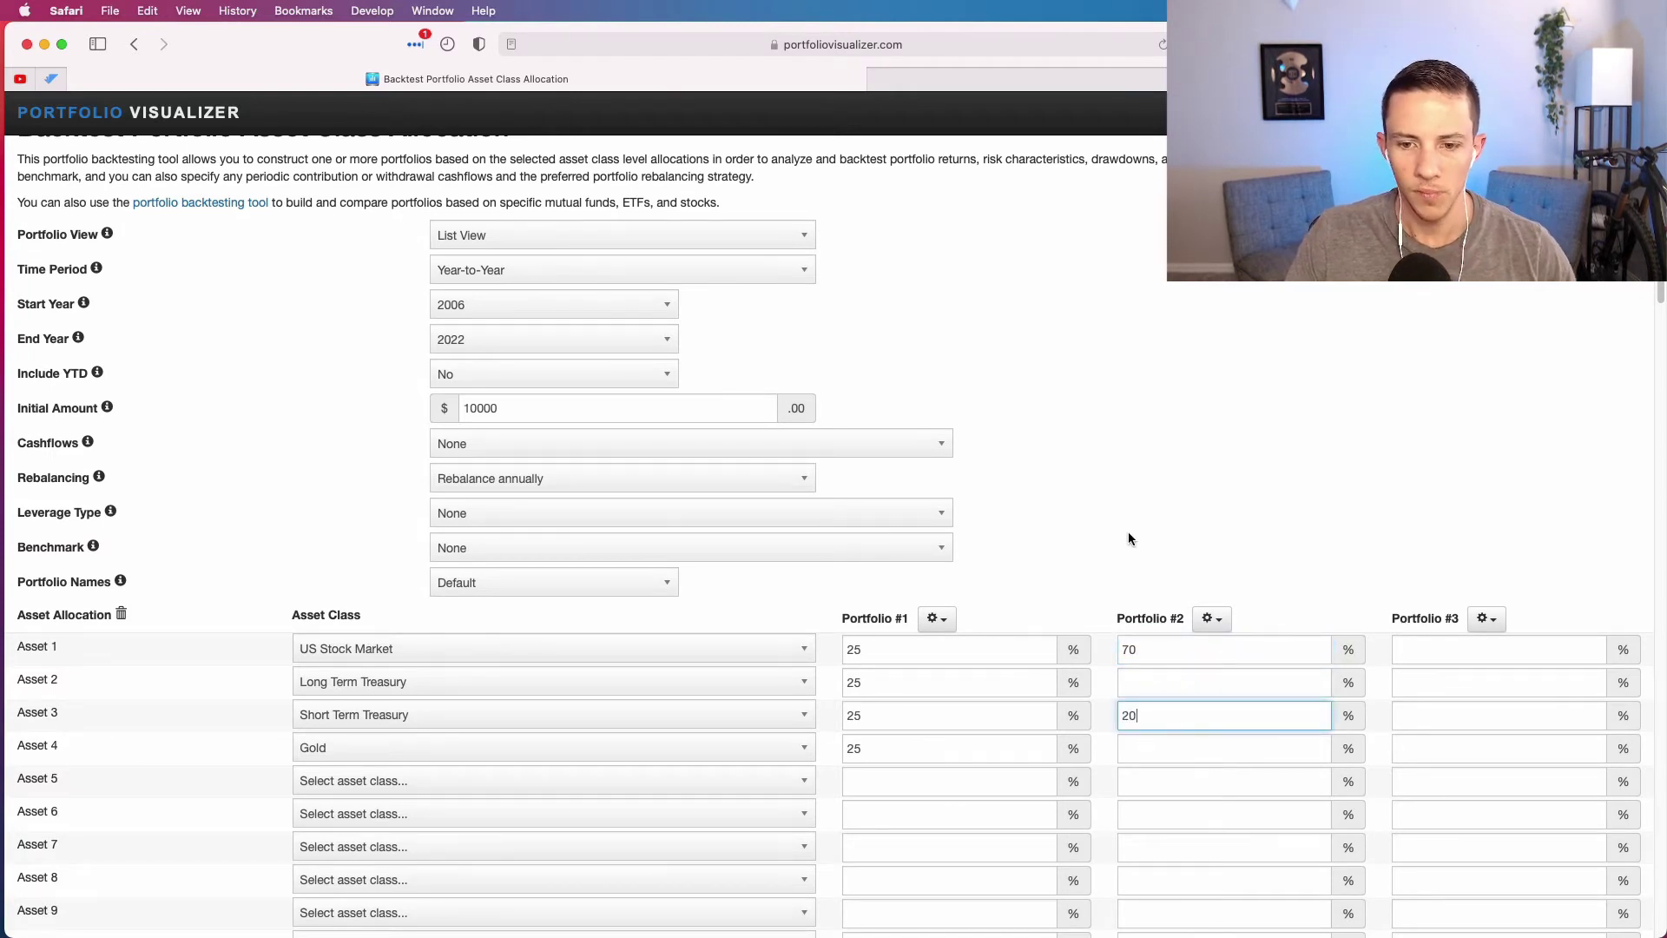
pyautogui.press('BackSpace')
pyautogui.press('BackSpace')
pyautogui.write('30')
pyautogui.press('Tab')
# Analyze both portfolios and compare their returns and growth curves
pyautogui.scroll(-1, 1001, 658)
pyautogui.scroll(-15, 1001, 658)
pyautogui.click(361, 479)
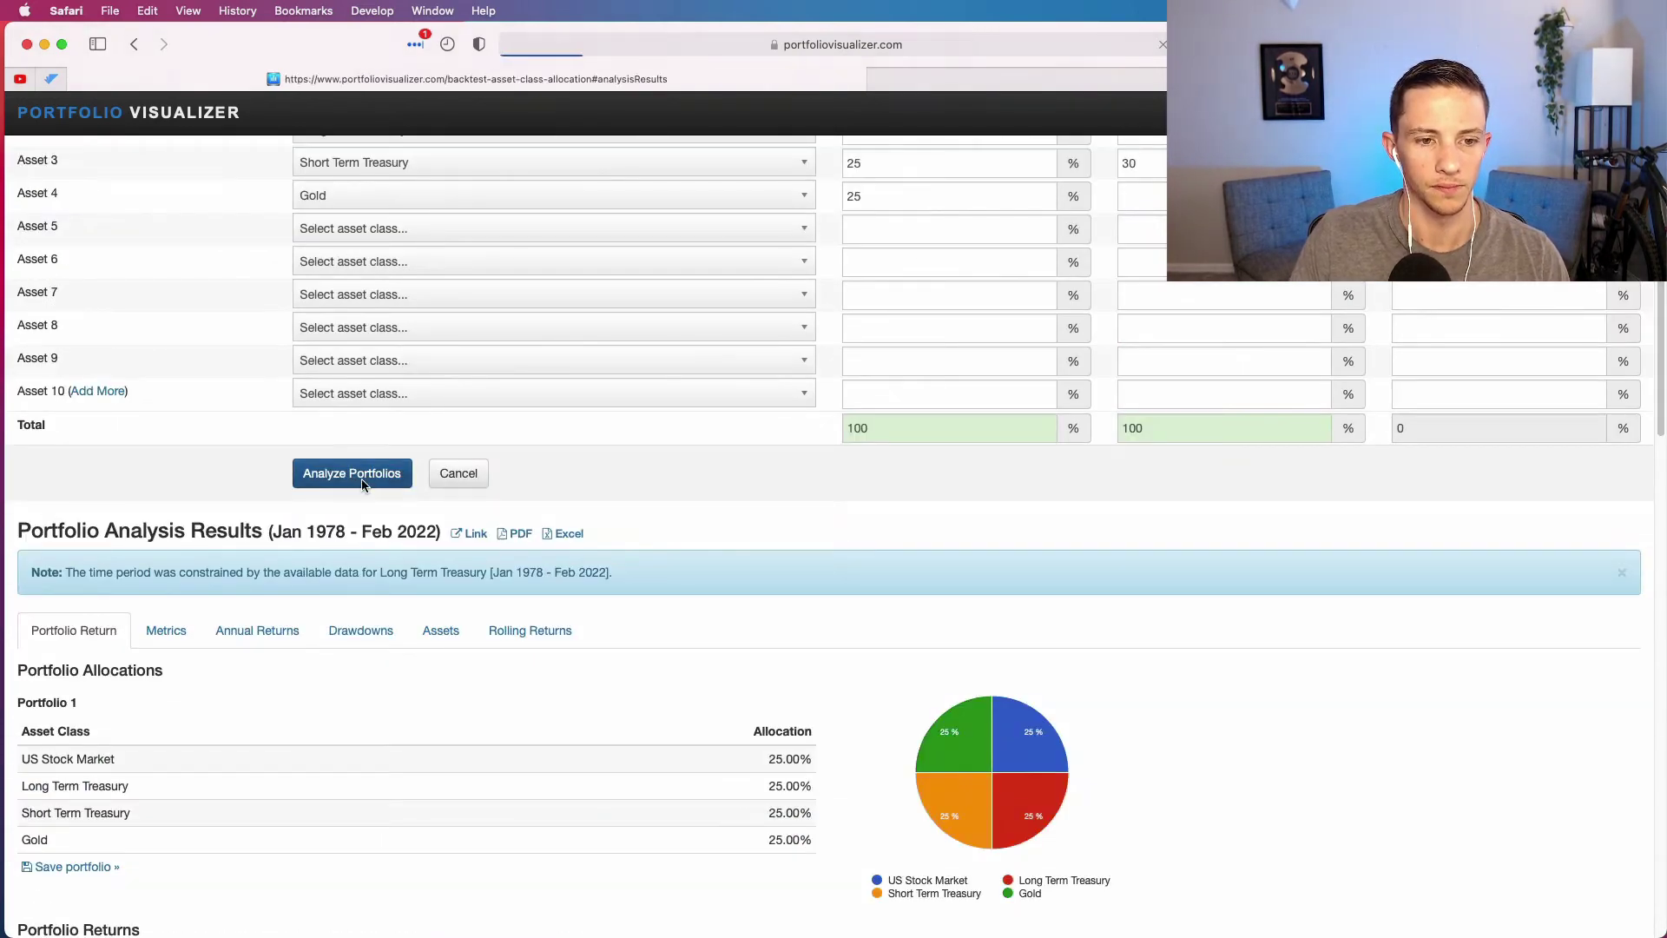
pyautogui.scroll(-5, 362, 485)
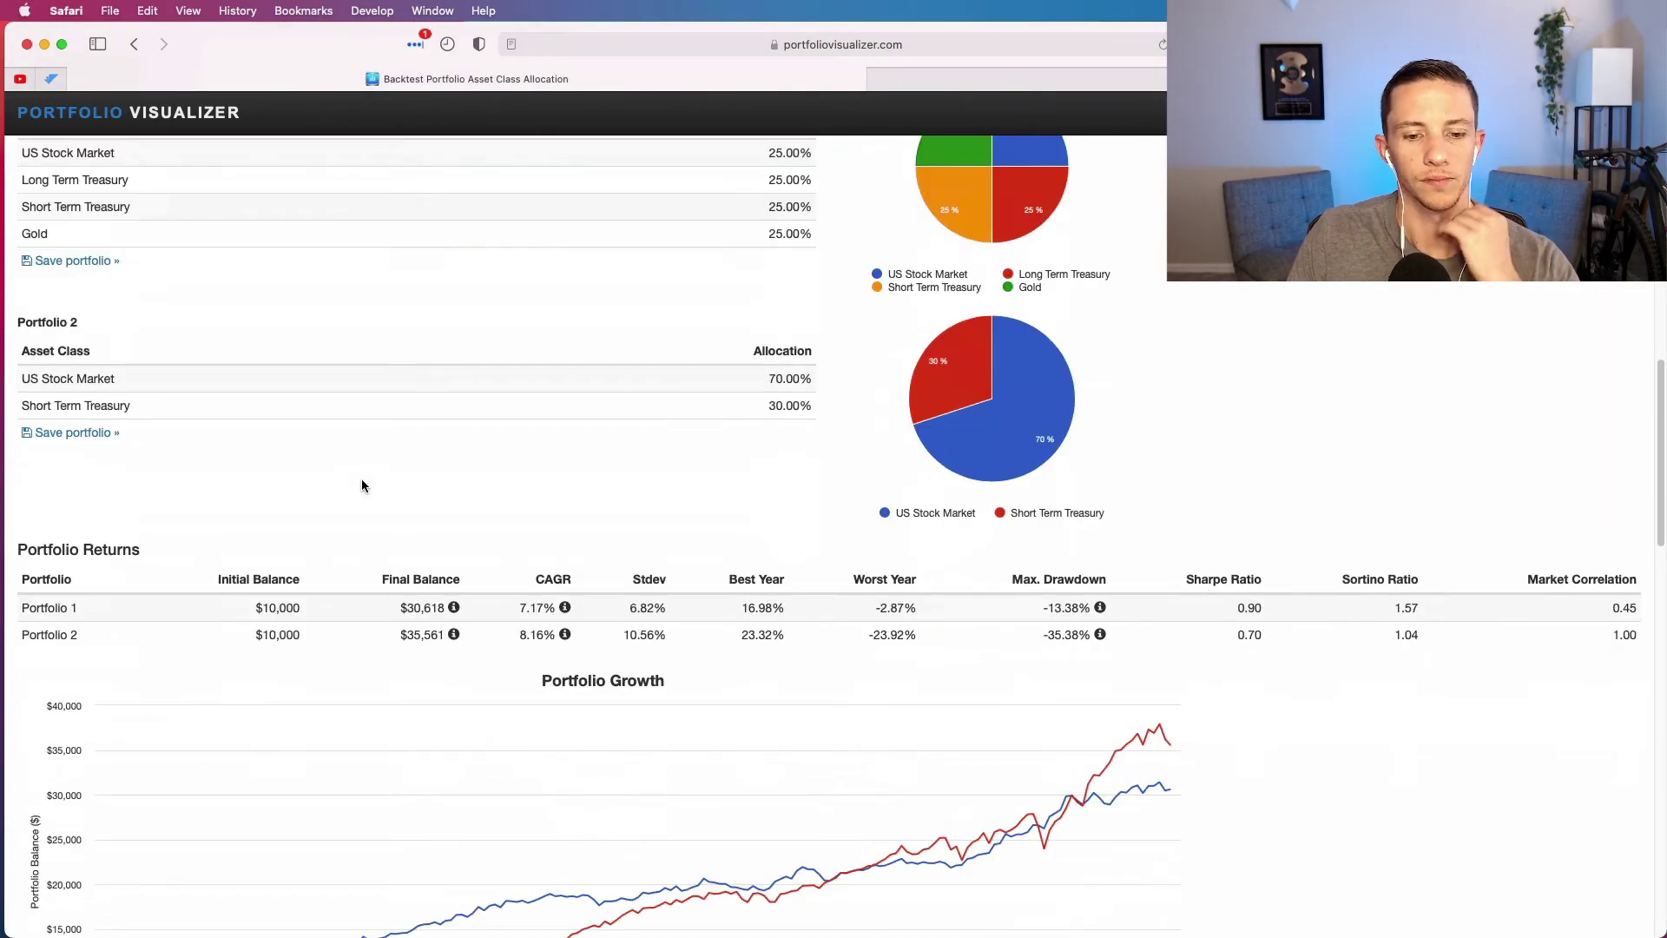
pyautogui.scroll(-6, 361, 485)
# Consult the economic climate notes in TextEdit, then return to Safari and show the momentum model's simulation results
pyautogui.press('super+Tab')
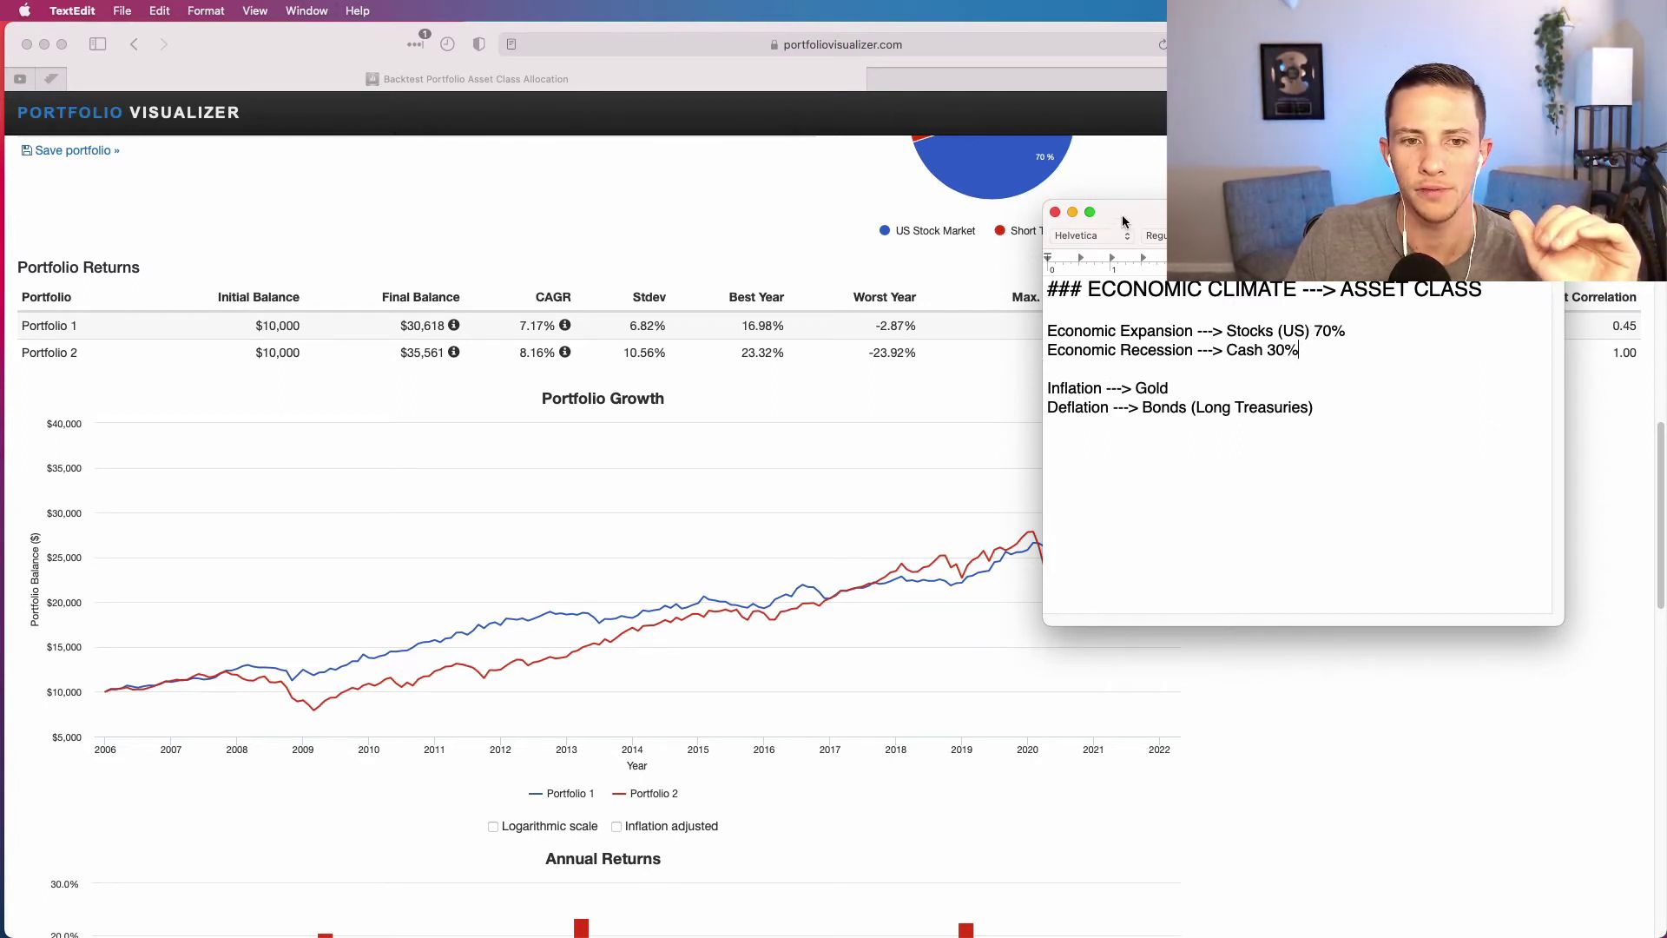
pyautogui.click(664, 352)
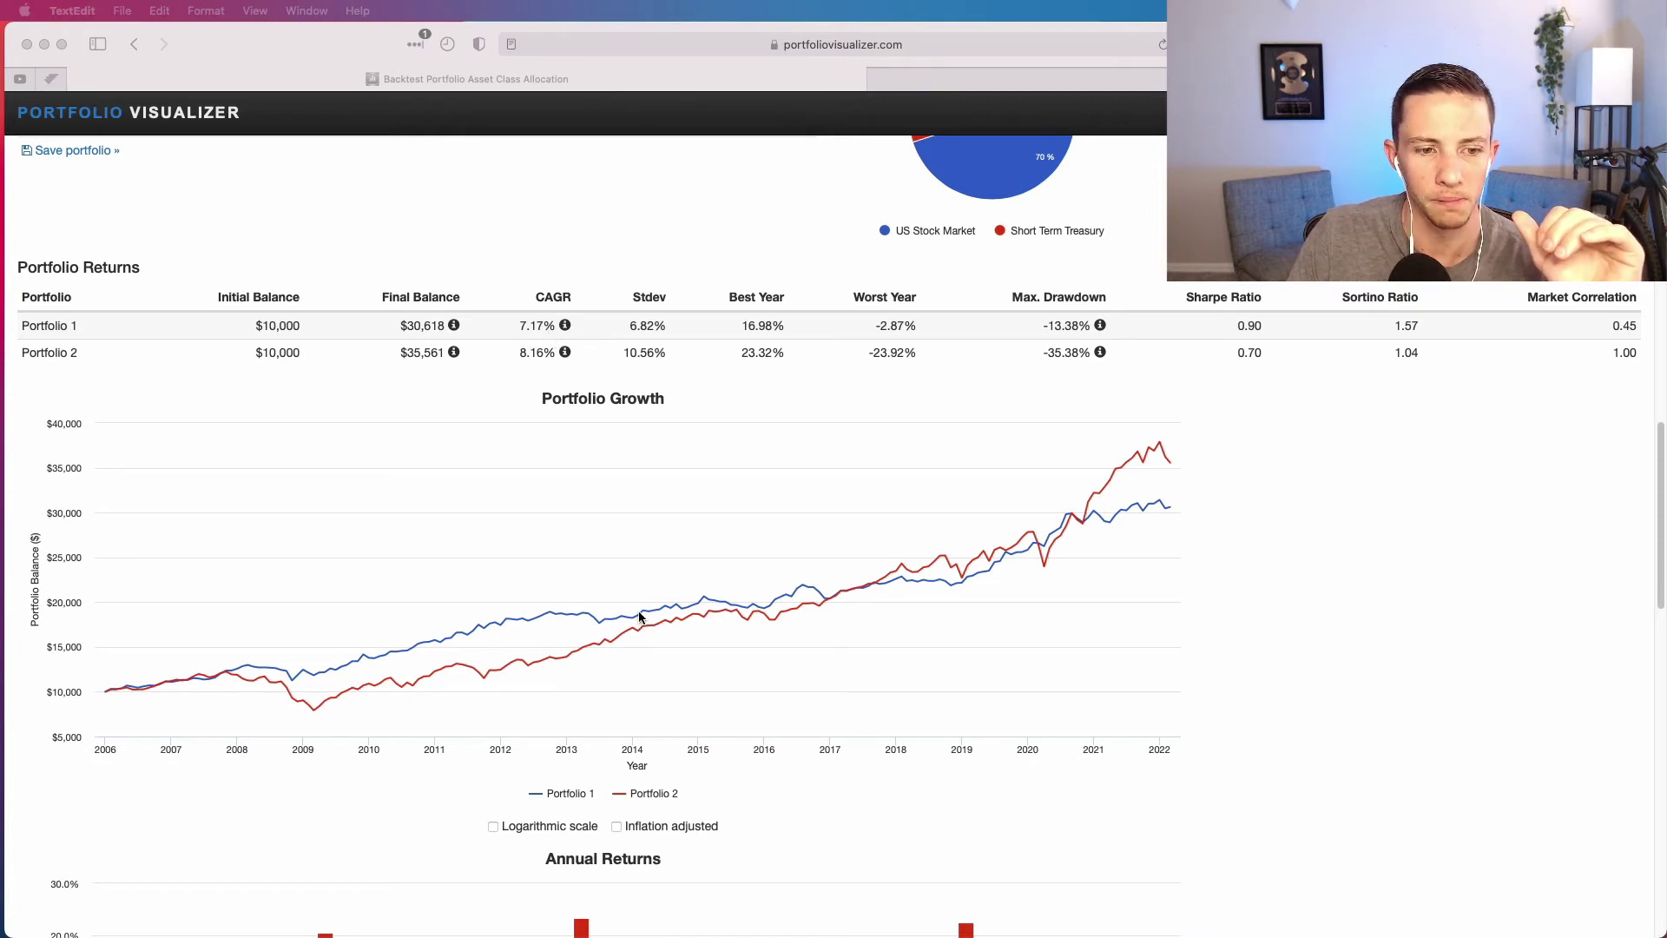
pyautogui.click(1145, 79)
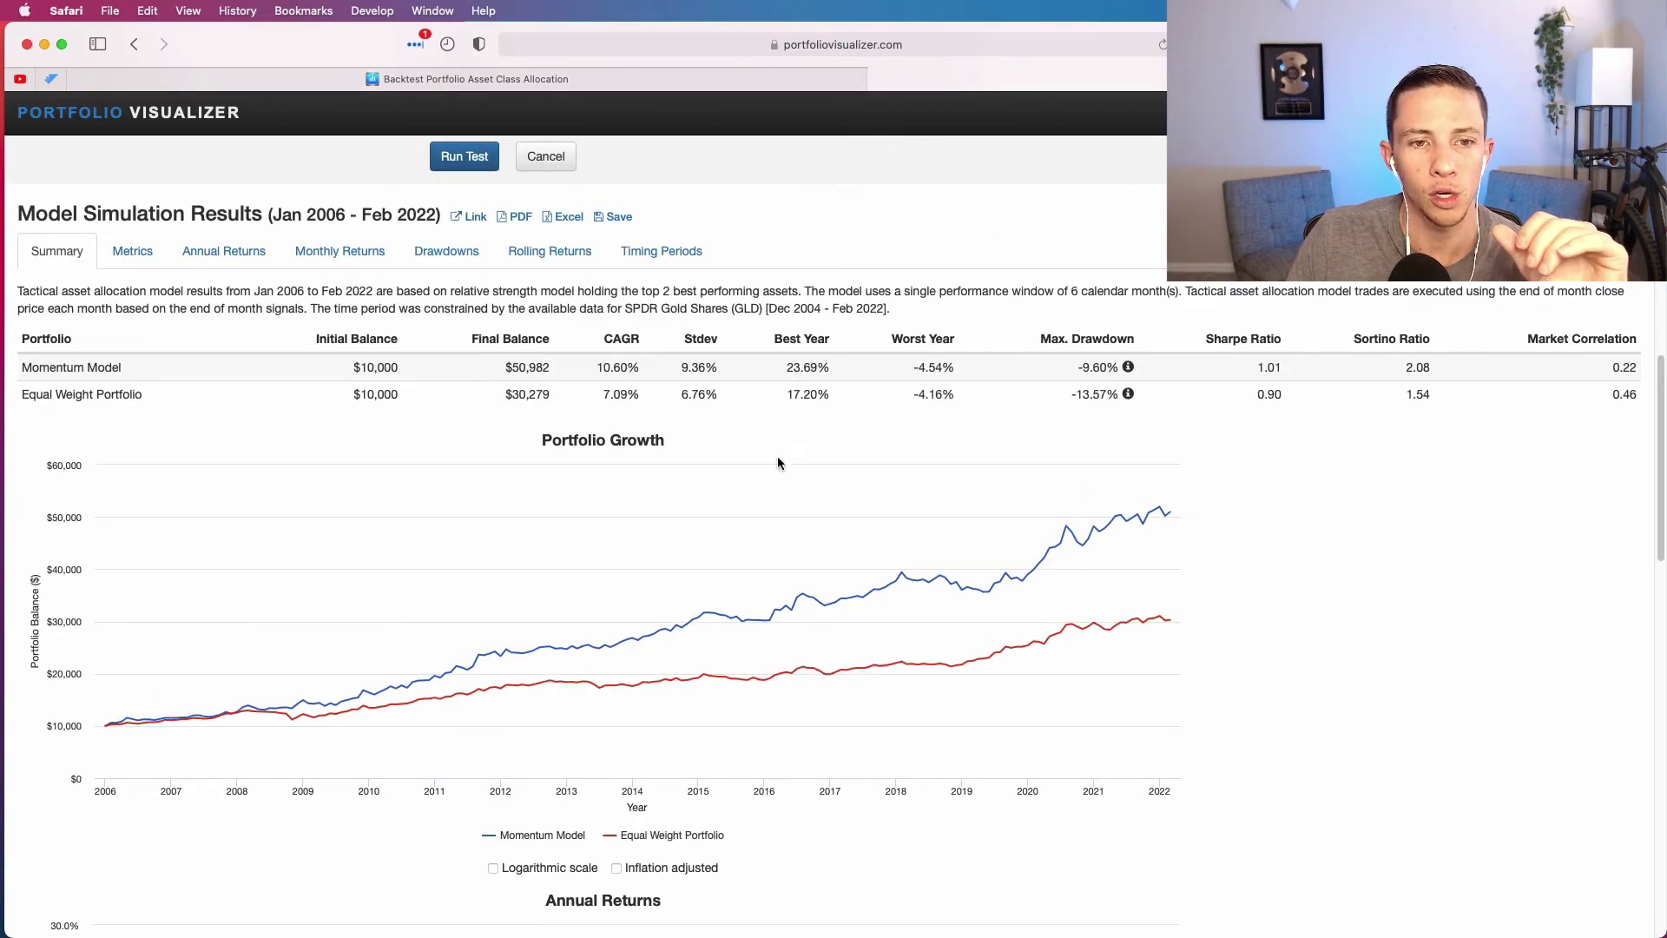
# Set the momentum model's timing period to 3 months, rerun the test and check the model's CAGR
pyautogui.scroll(10, 778, 463)
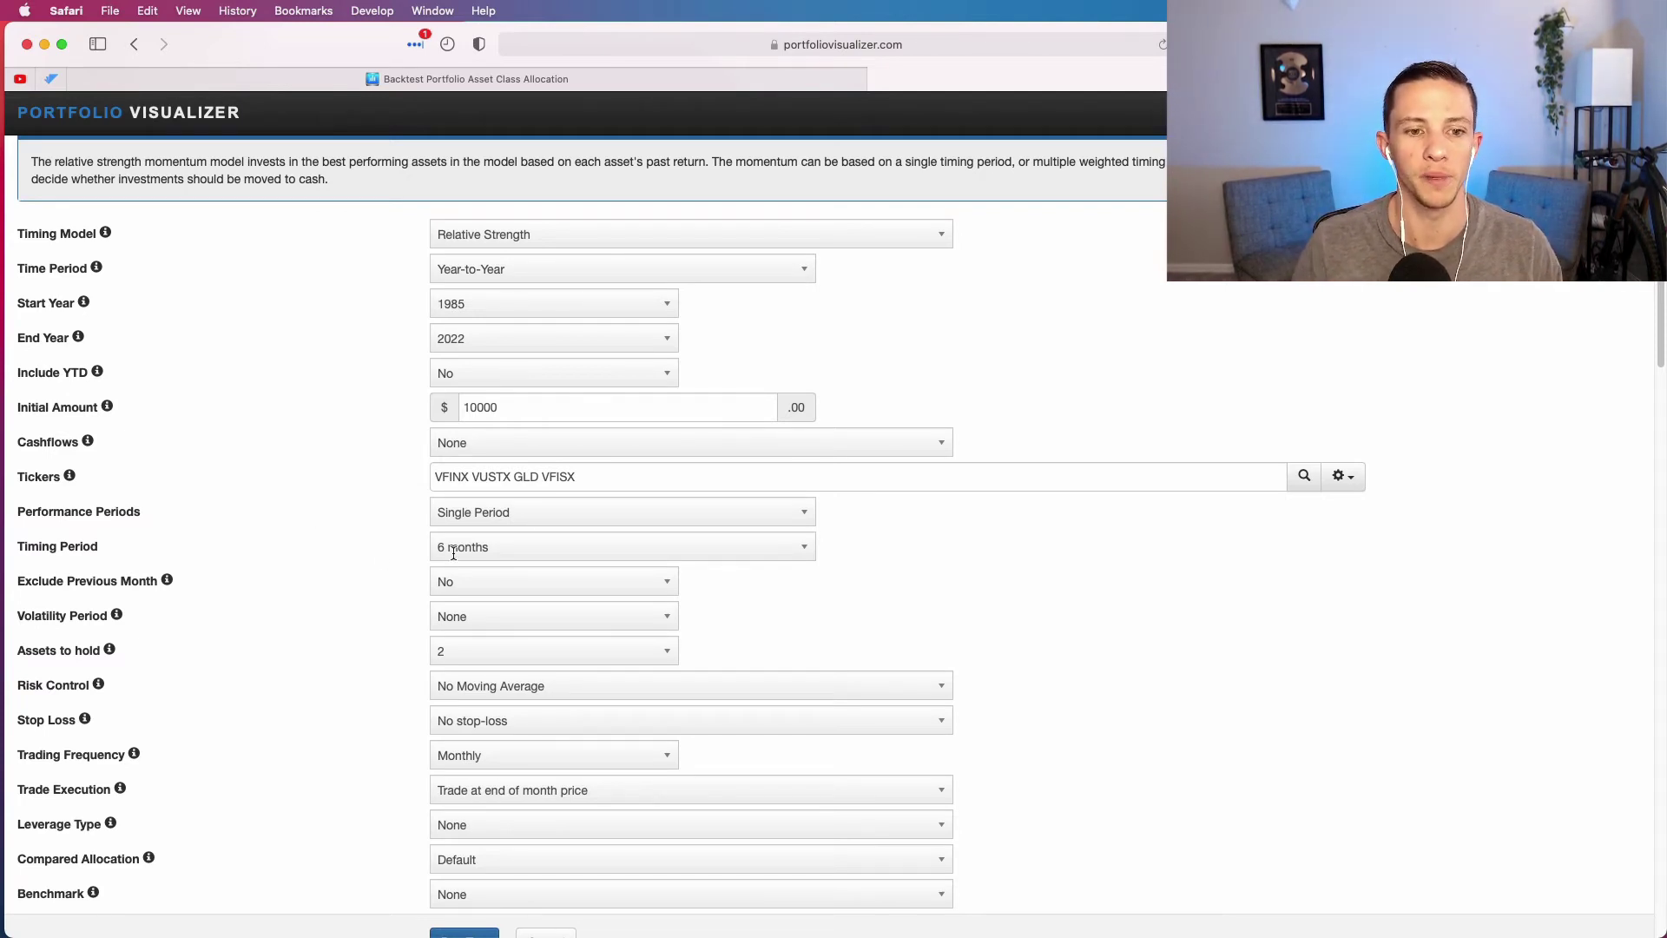
pyautogui.click(554, 548)
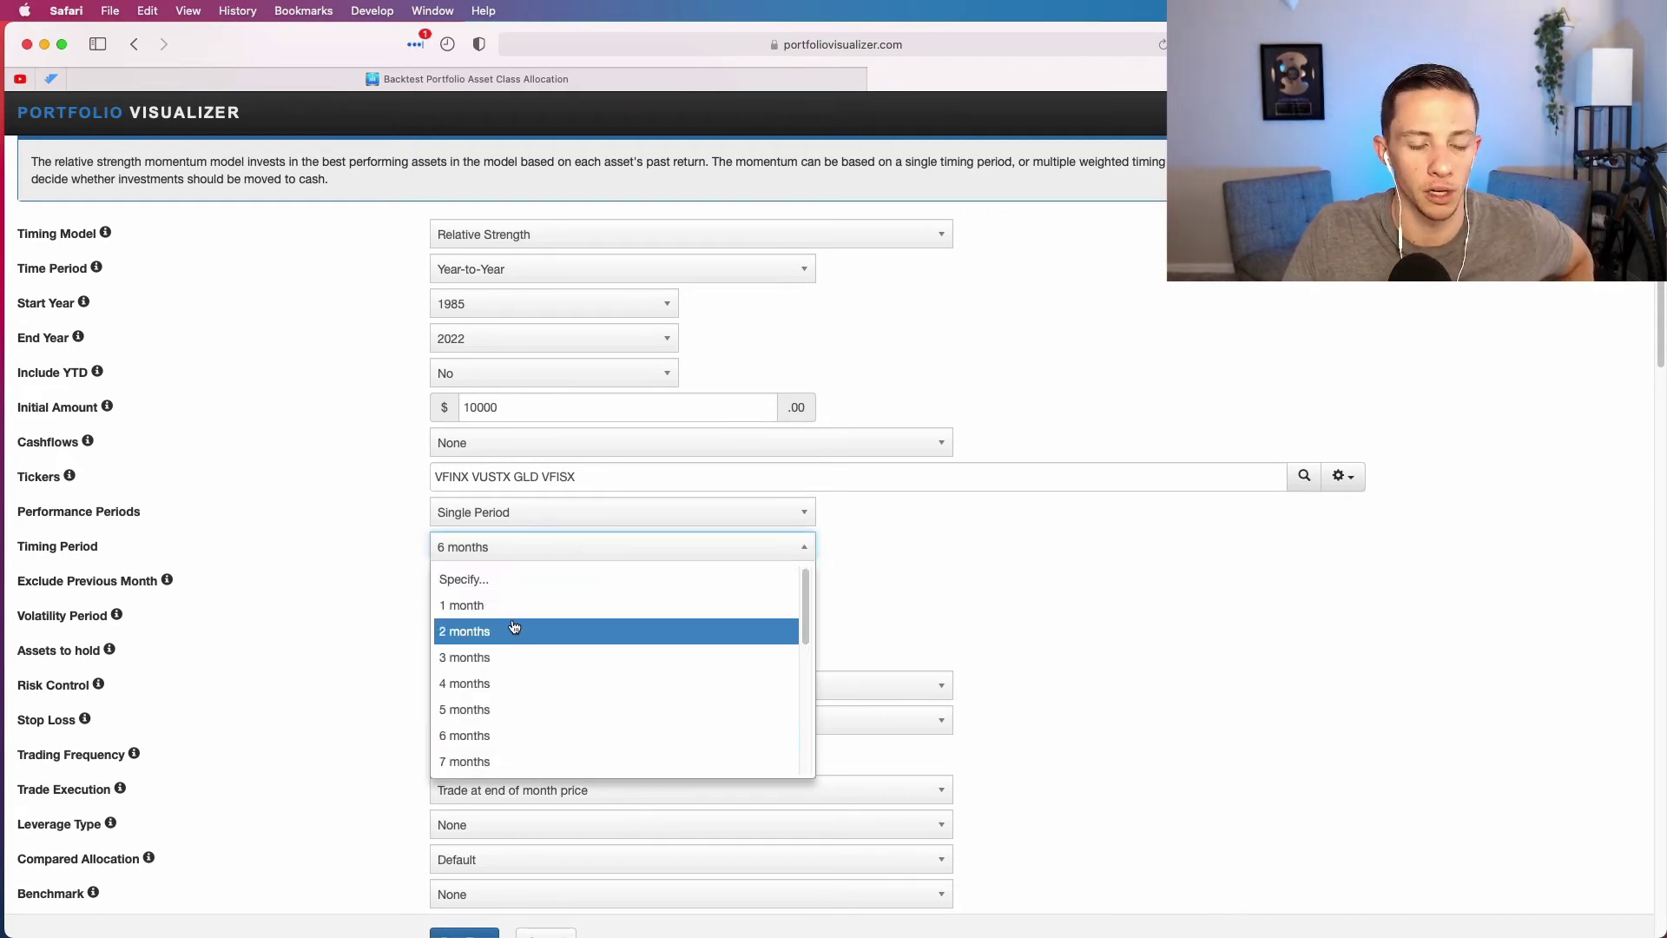
pyautogui.click(477, 664)
pyautogui.scroll(-4, 453, 677)
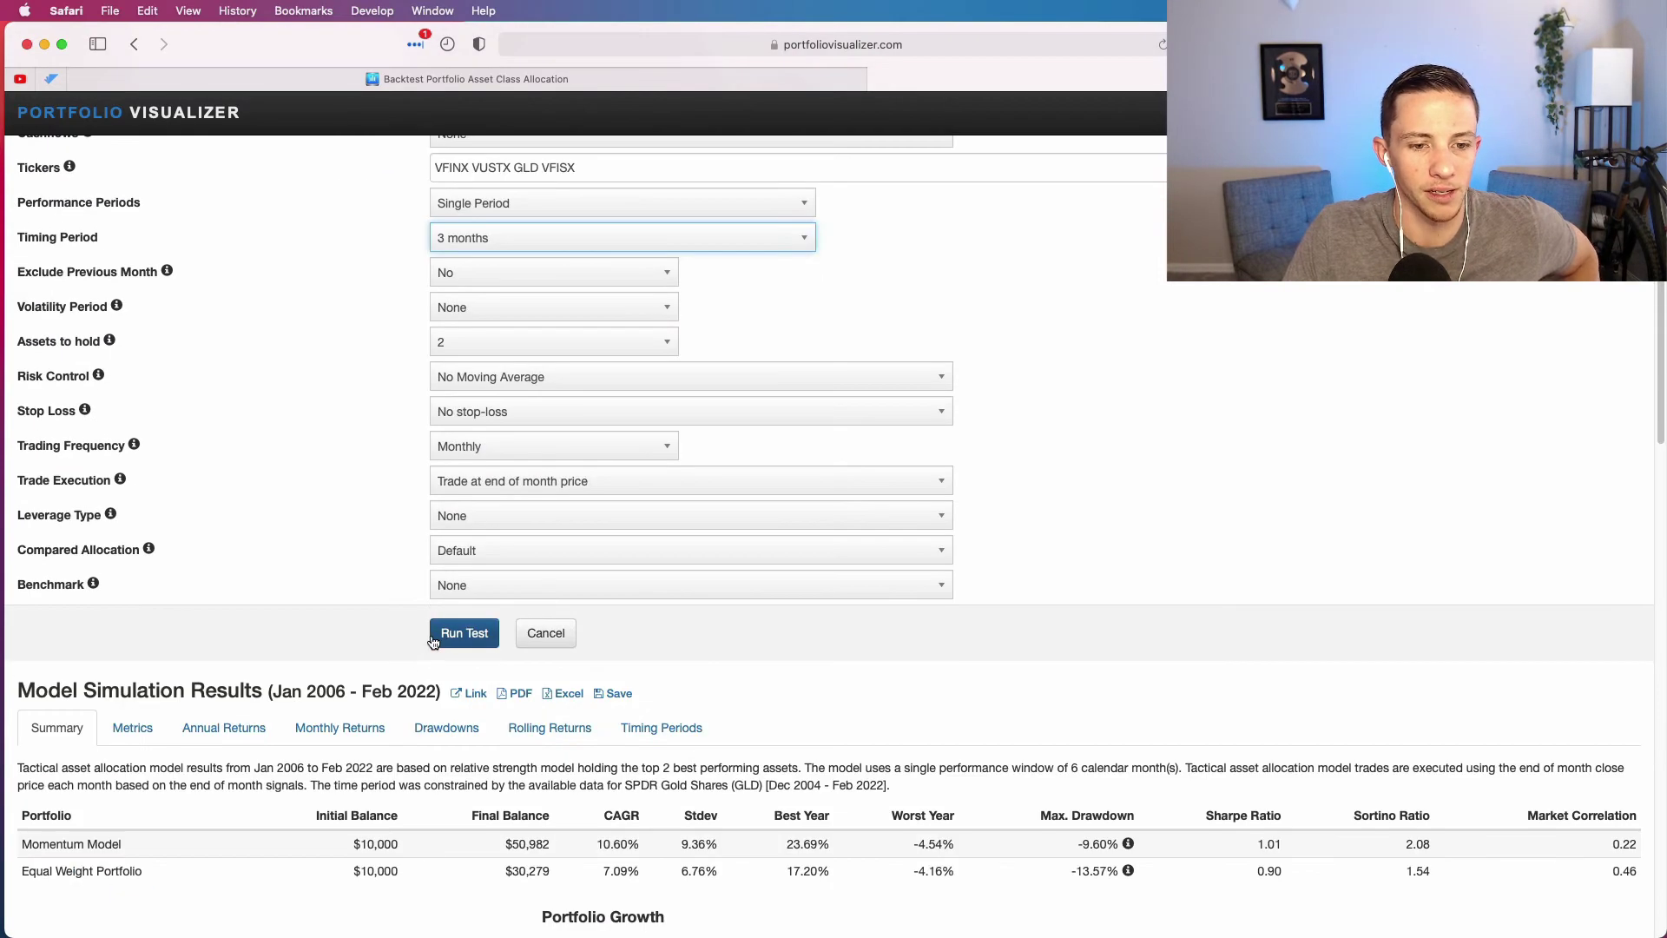
pyautogui.click(461, 633)
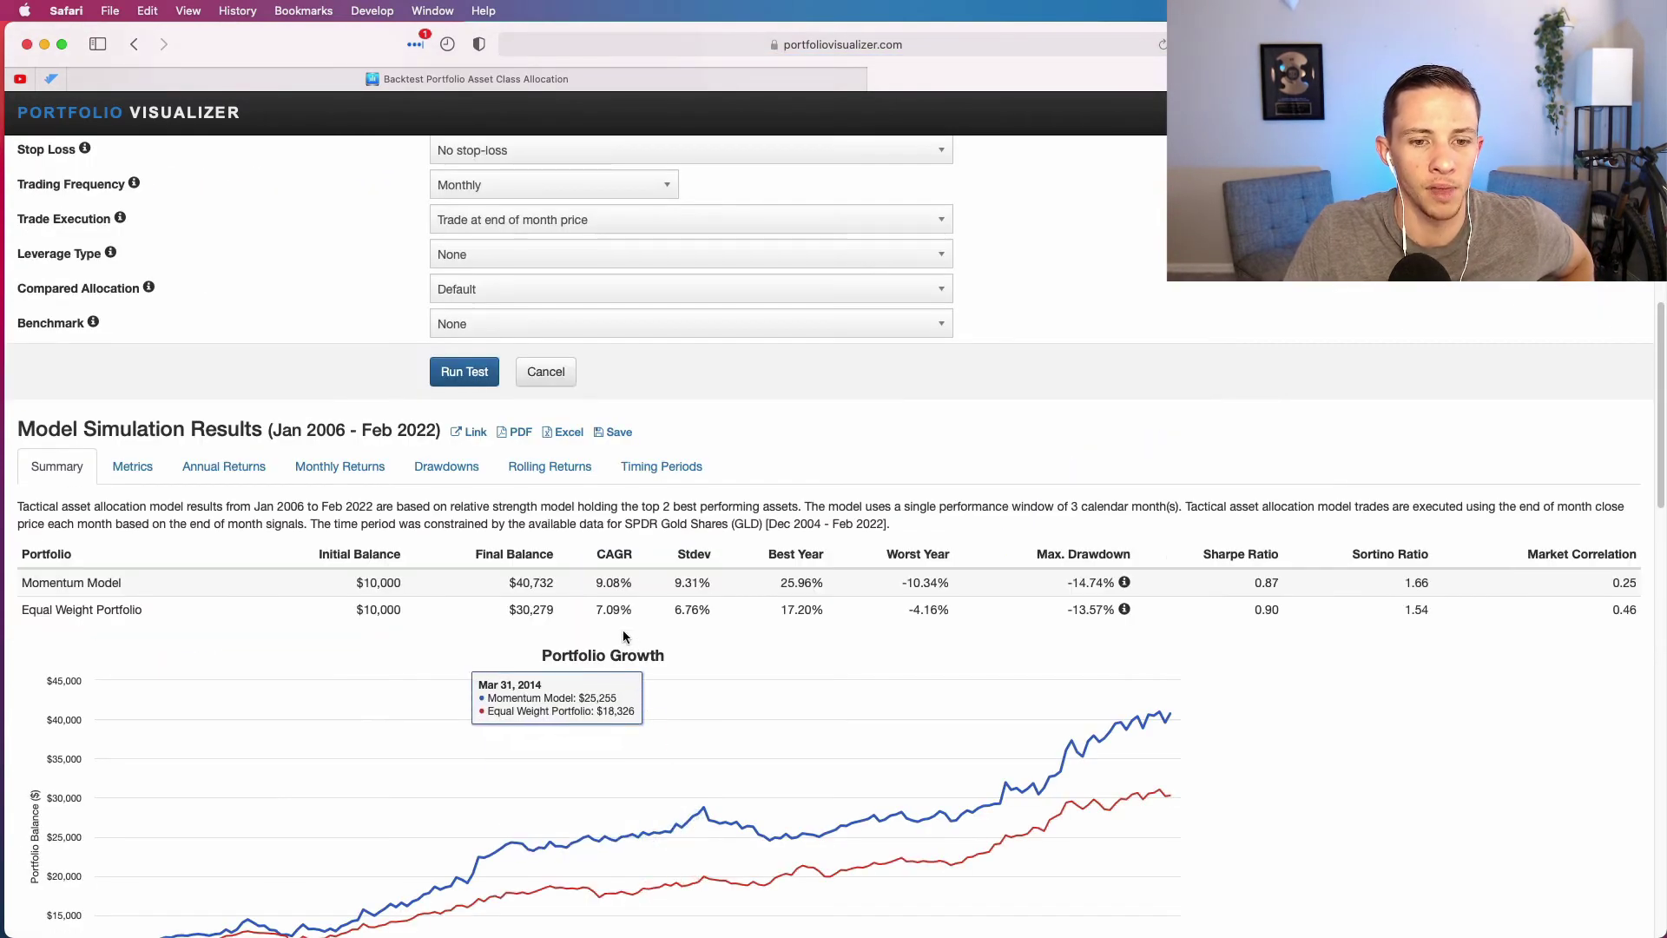
pyautogui.moveTo(595, 582); pyautogui.dragTo(632, 587)
pyautogui.scroll(-1, 623, 606)
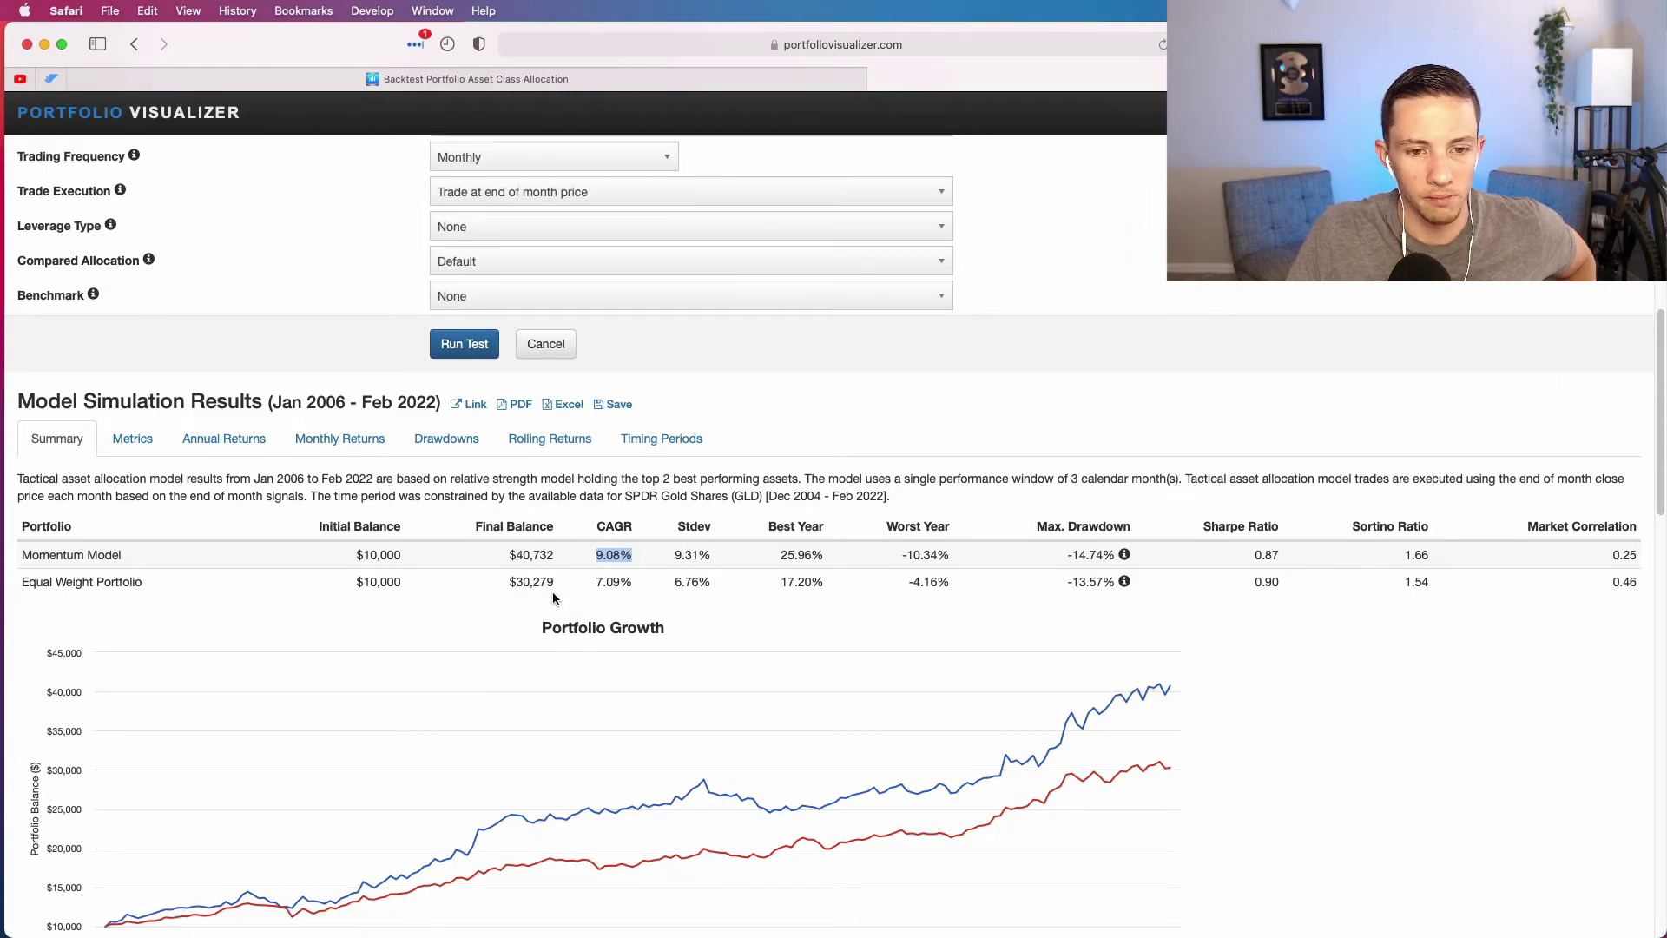
pyautogui.scroll(3, 622, 609)
pyautogui.scroll(3, 524, 393)
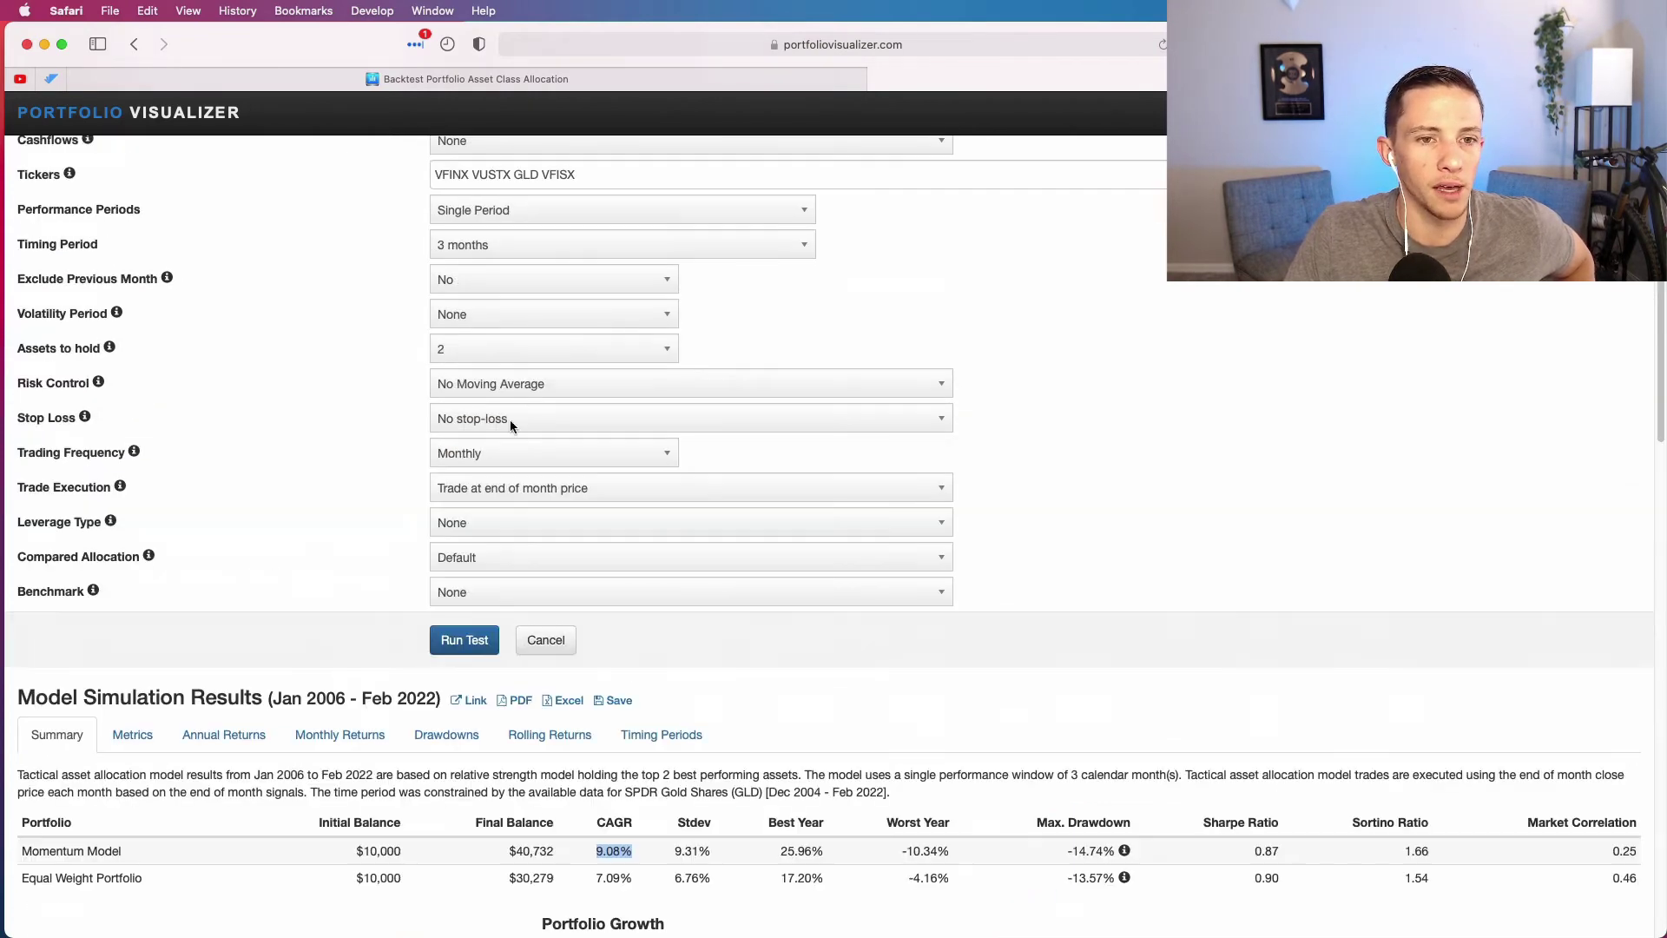
pyautogui.click(540, 347)
pyautogui.scroll(-2, 555, 521)
pyautogui.click(556, 547)
pyautogui.click(432, 640)
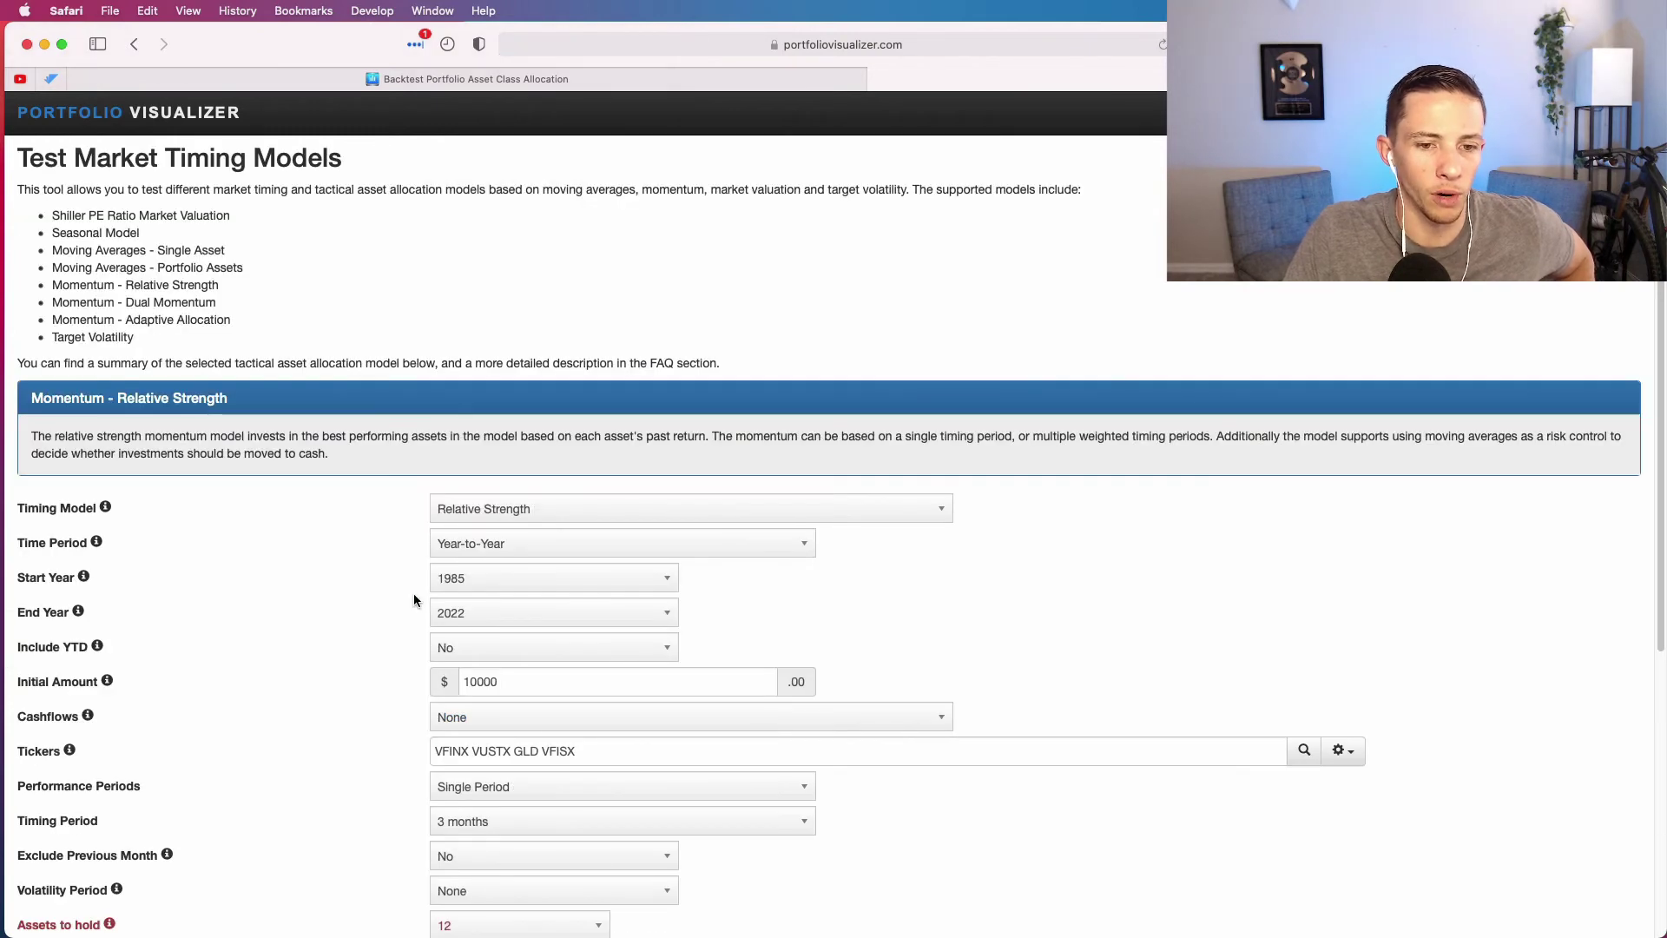
pyautogui.scroll(-5, 401, 586)
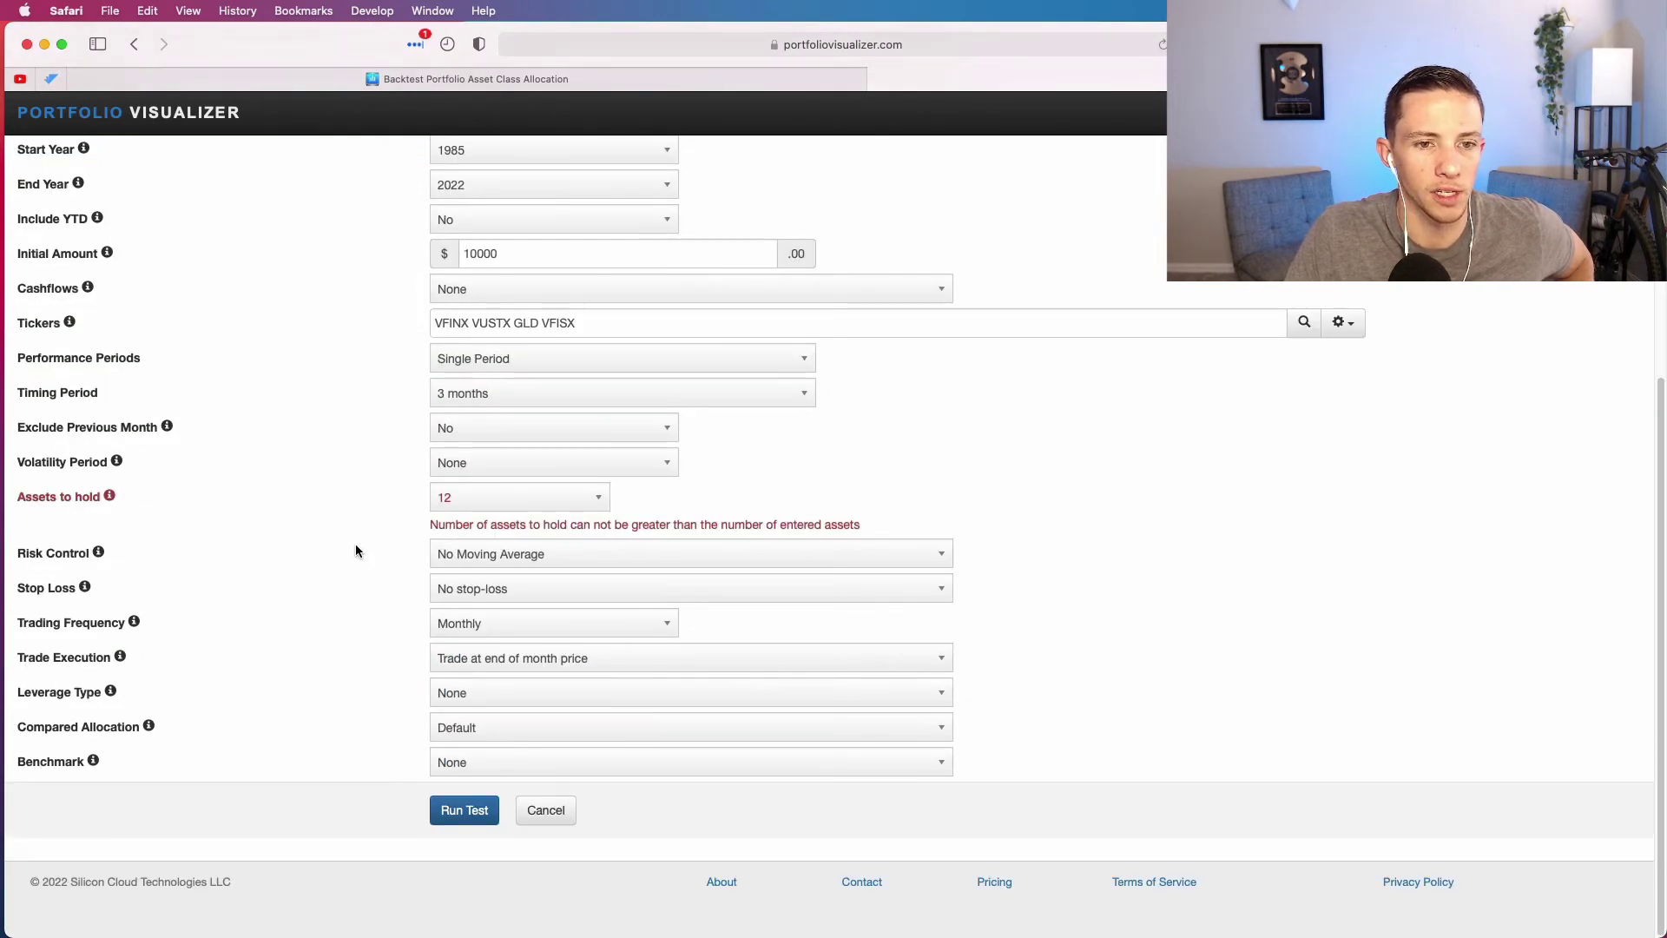
pyautogui.click(485, 497)
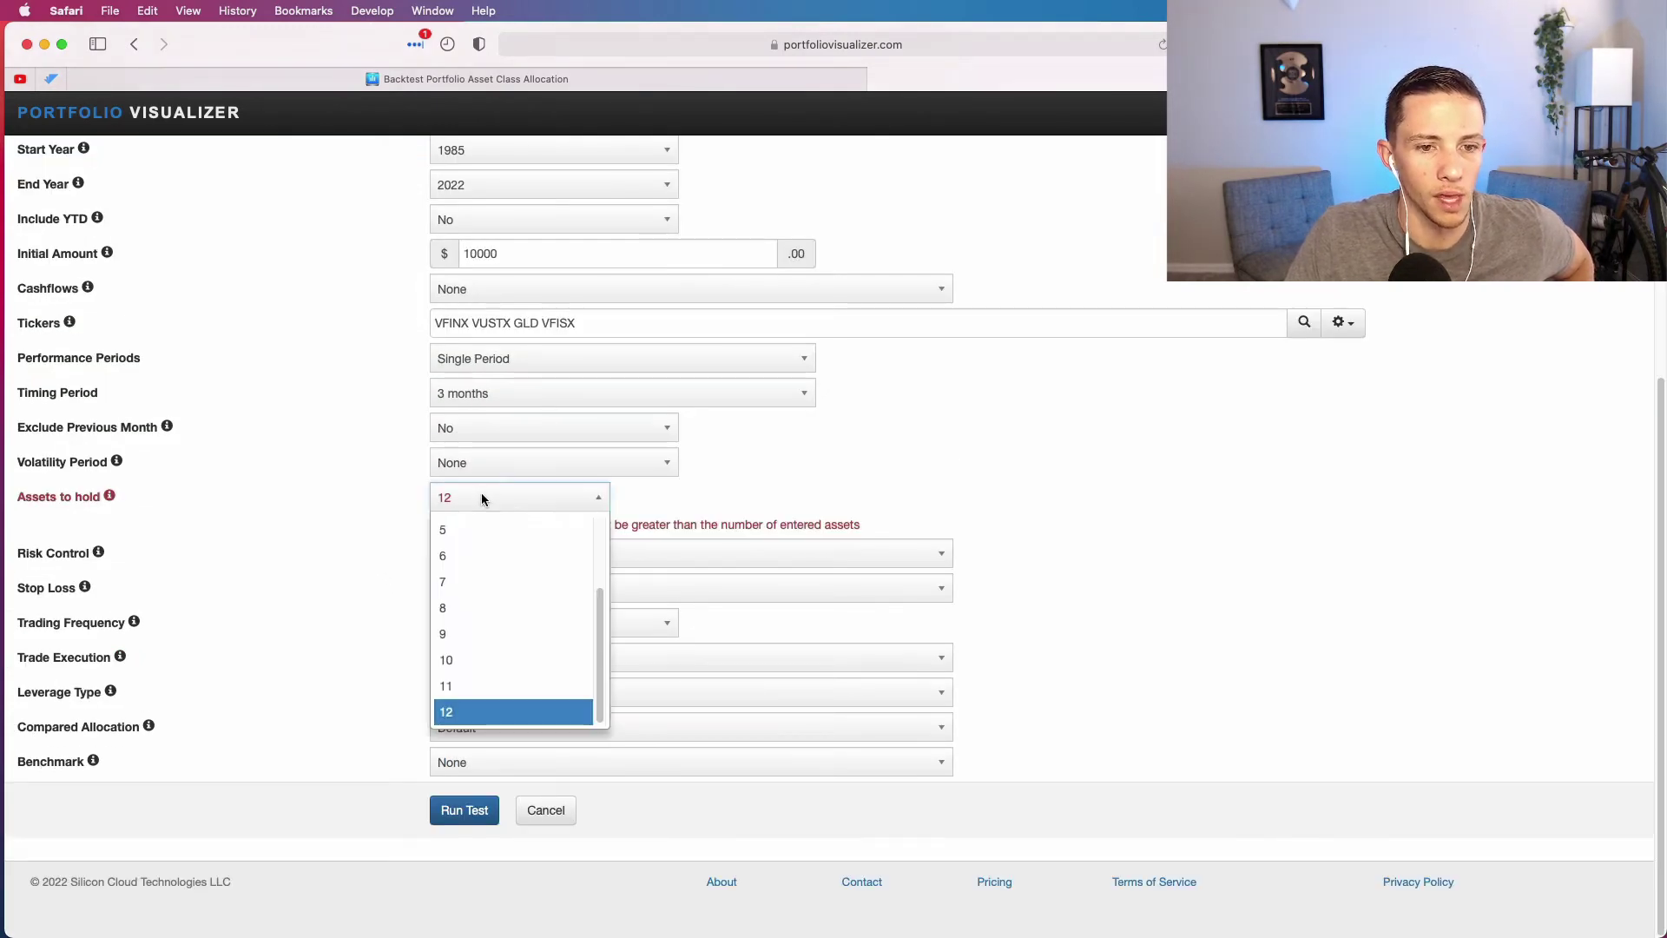
pyautogui.scroll(3, 460, 577)
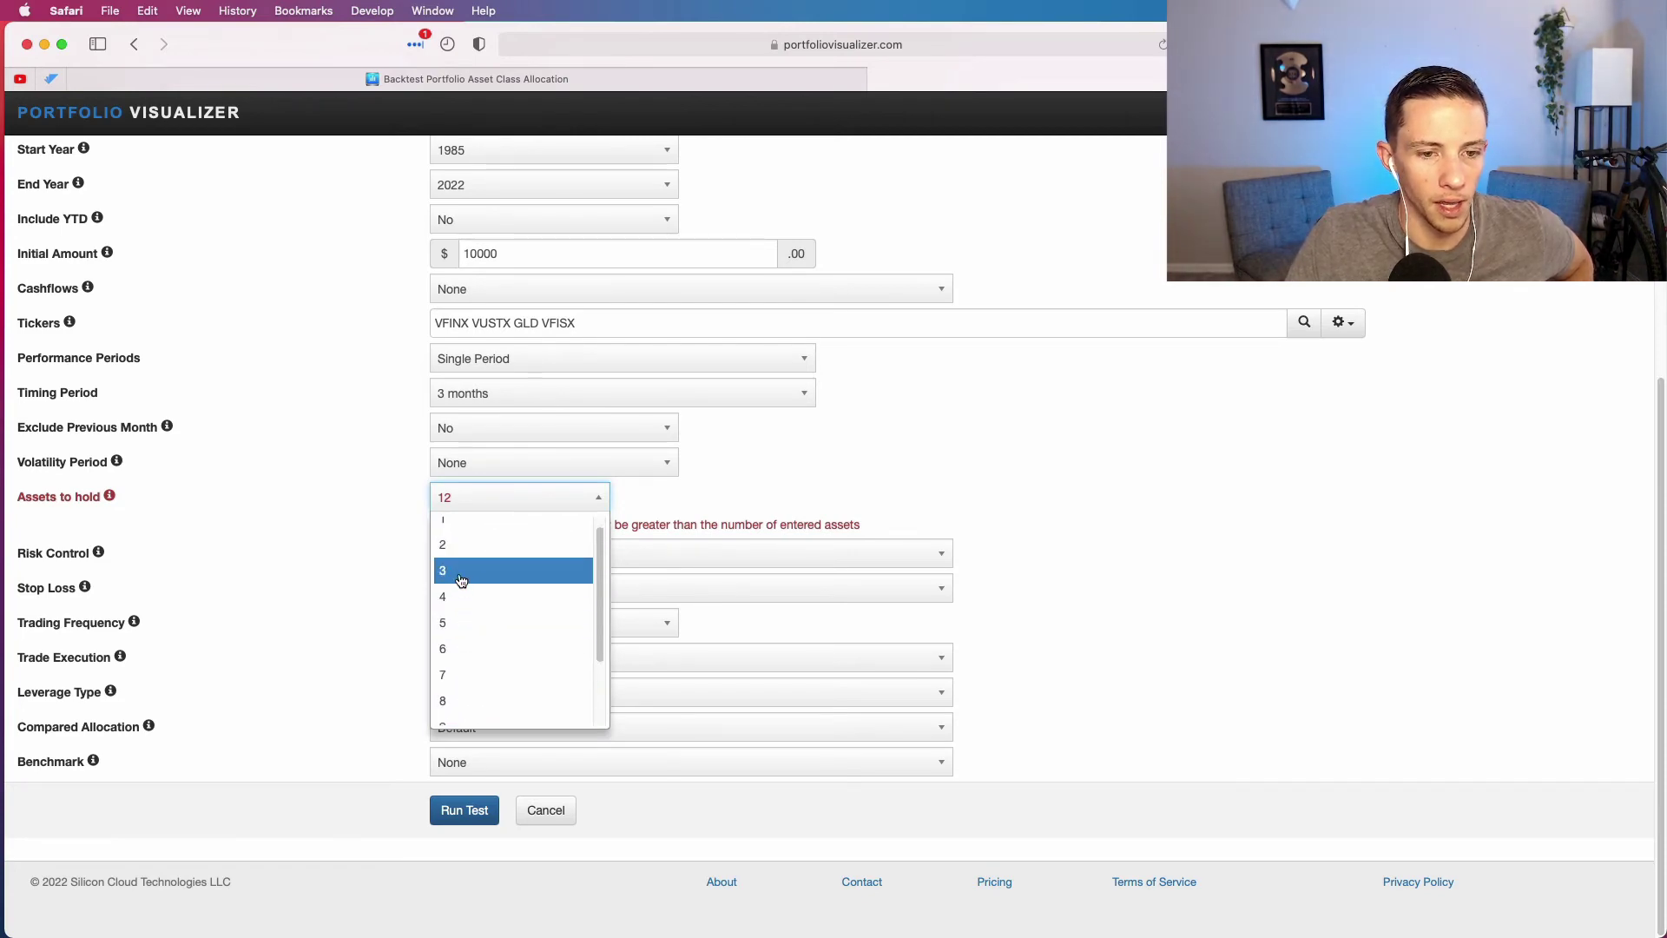
pyautogui.click(441, 568)
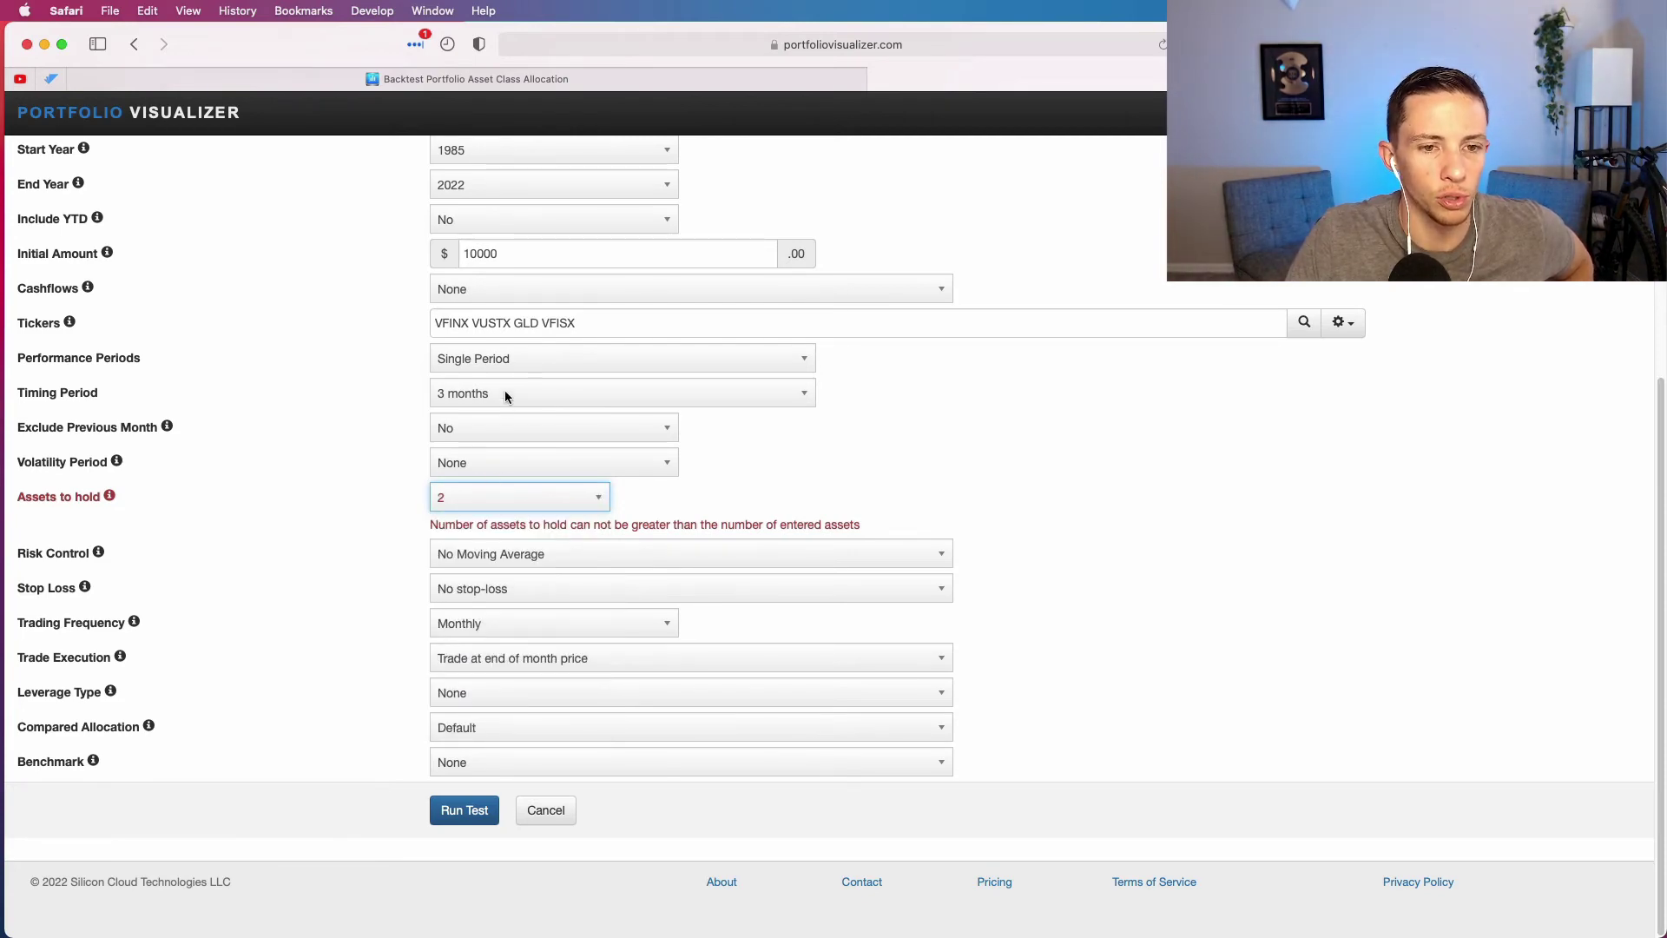
# Set the momentum model's timing period to 12 months and rerun the test
pyautogui.click(505, 393)
pyautogui.scroll(-3, 512, 581)
pyautogui.scroll(-1, 510, 590)
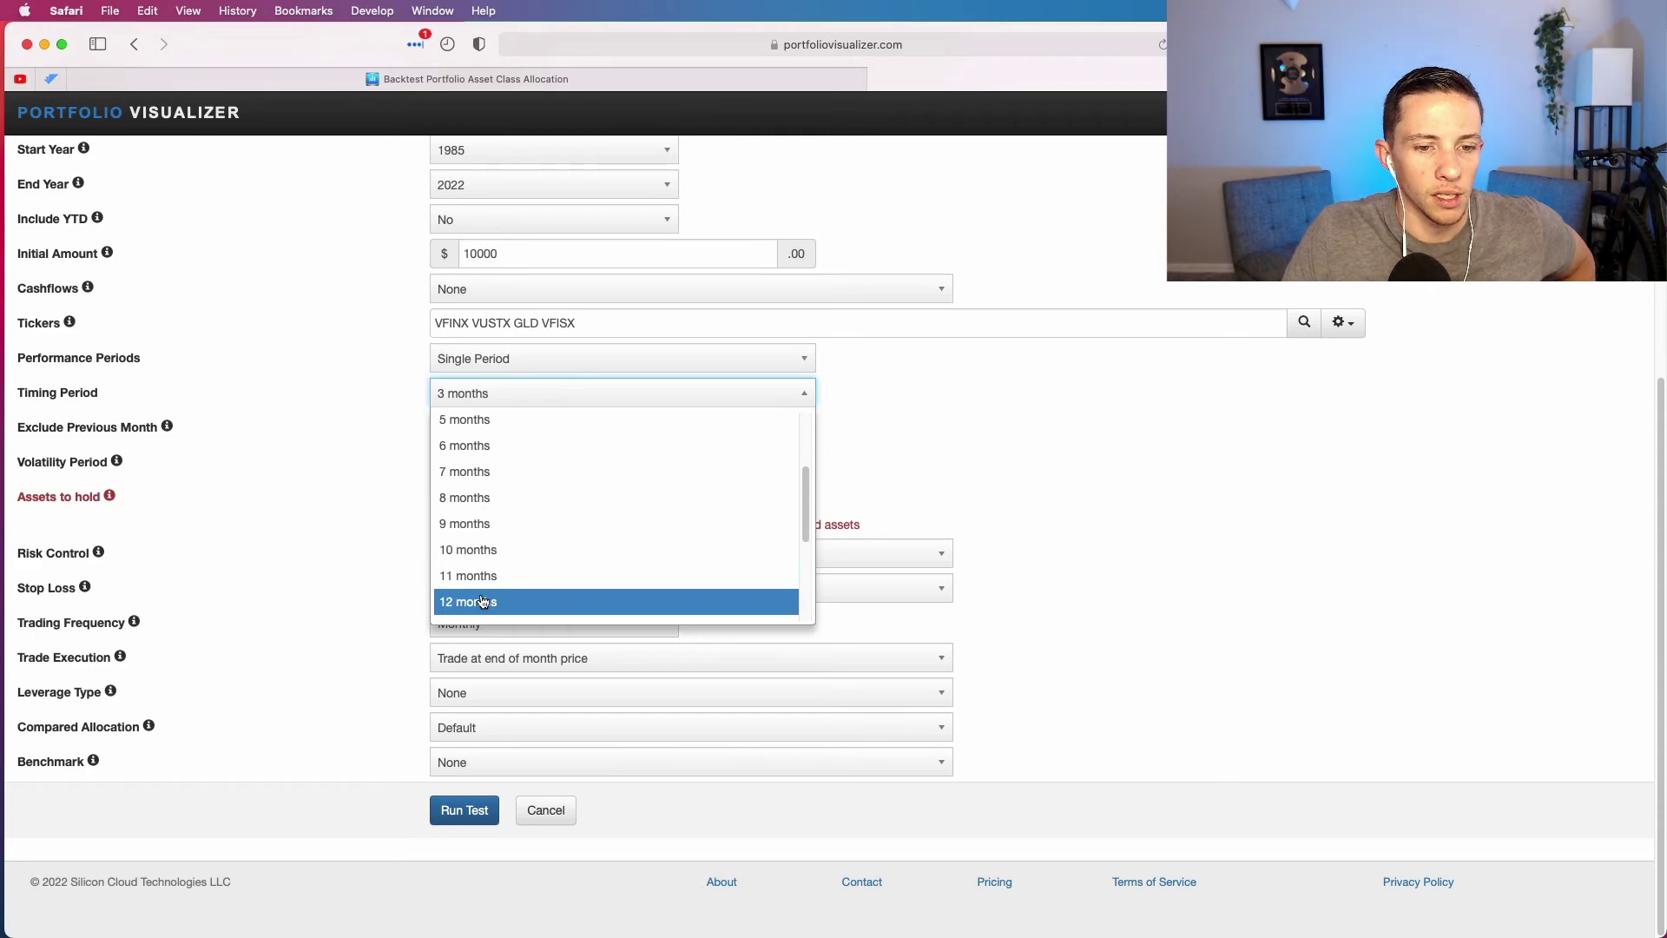
pyautogui.click(482, 601)
pyautogui.click(459, 810)
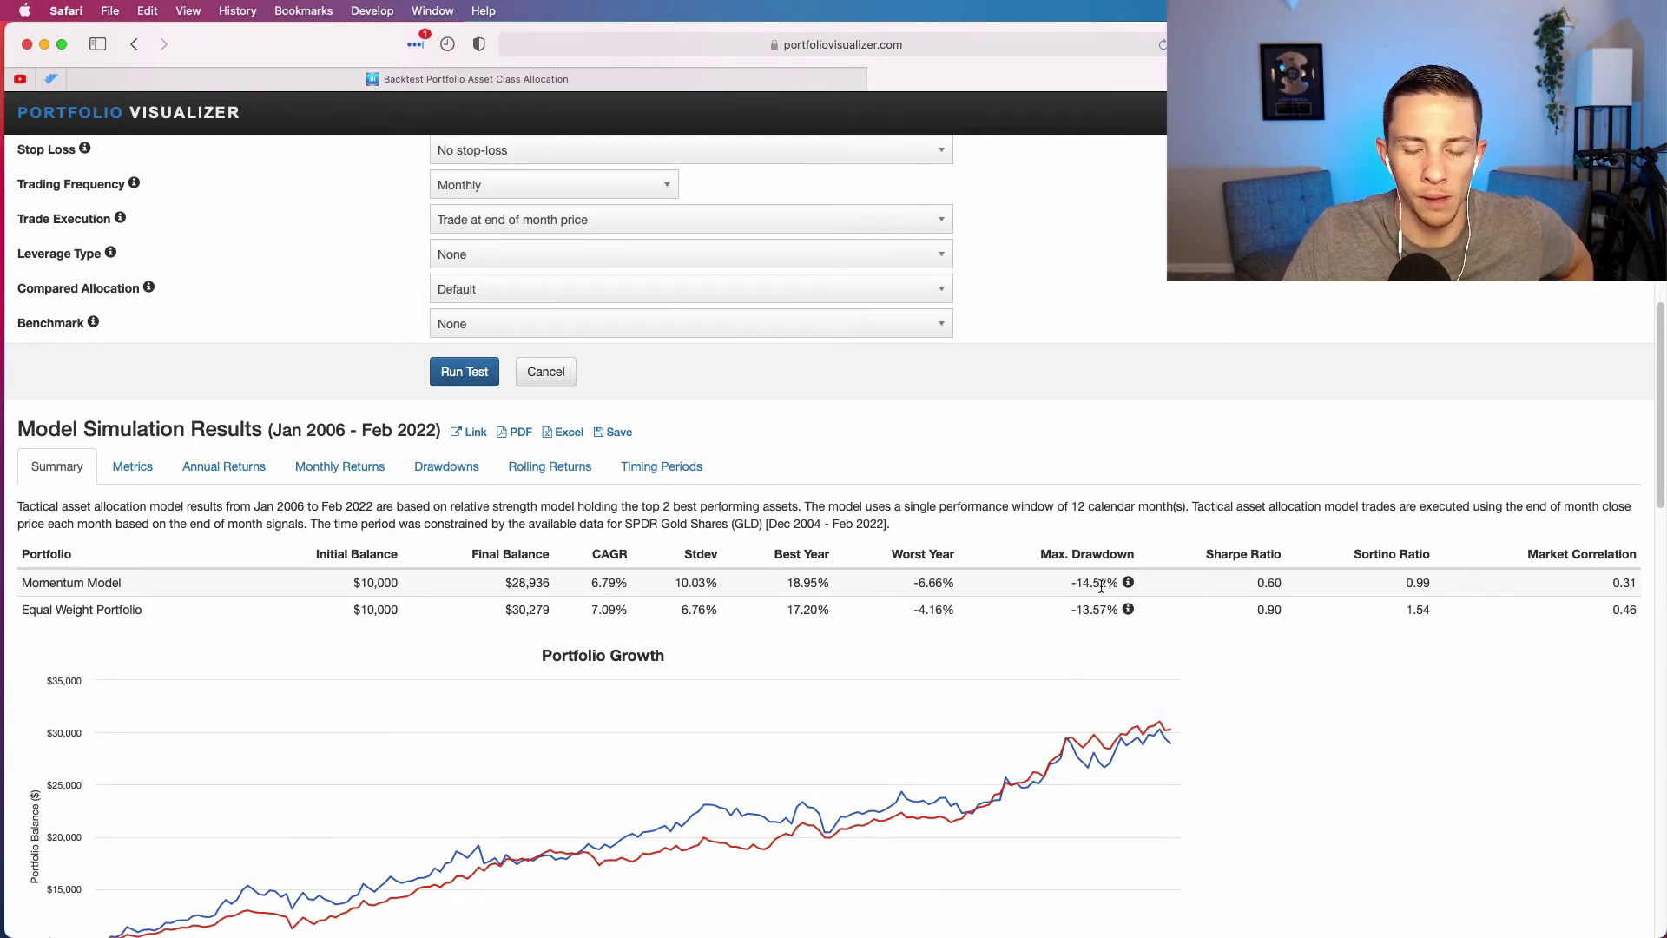
# Change the momentum model's timing period to 10 months and run the test again
pyautogui.scroll(5, 697, 666)
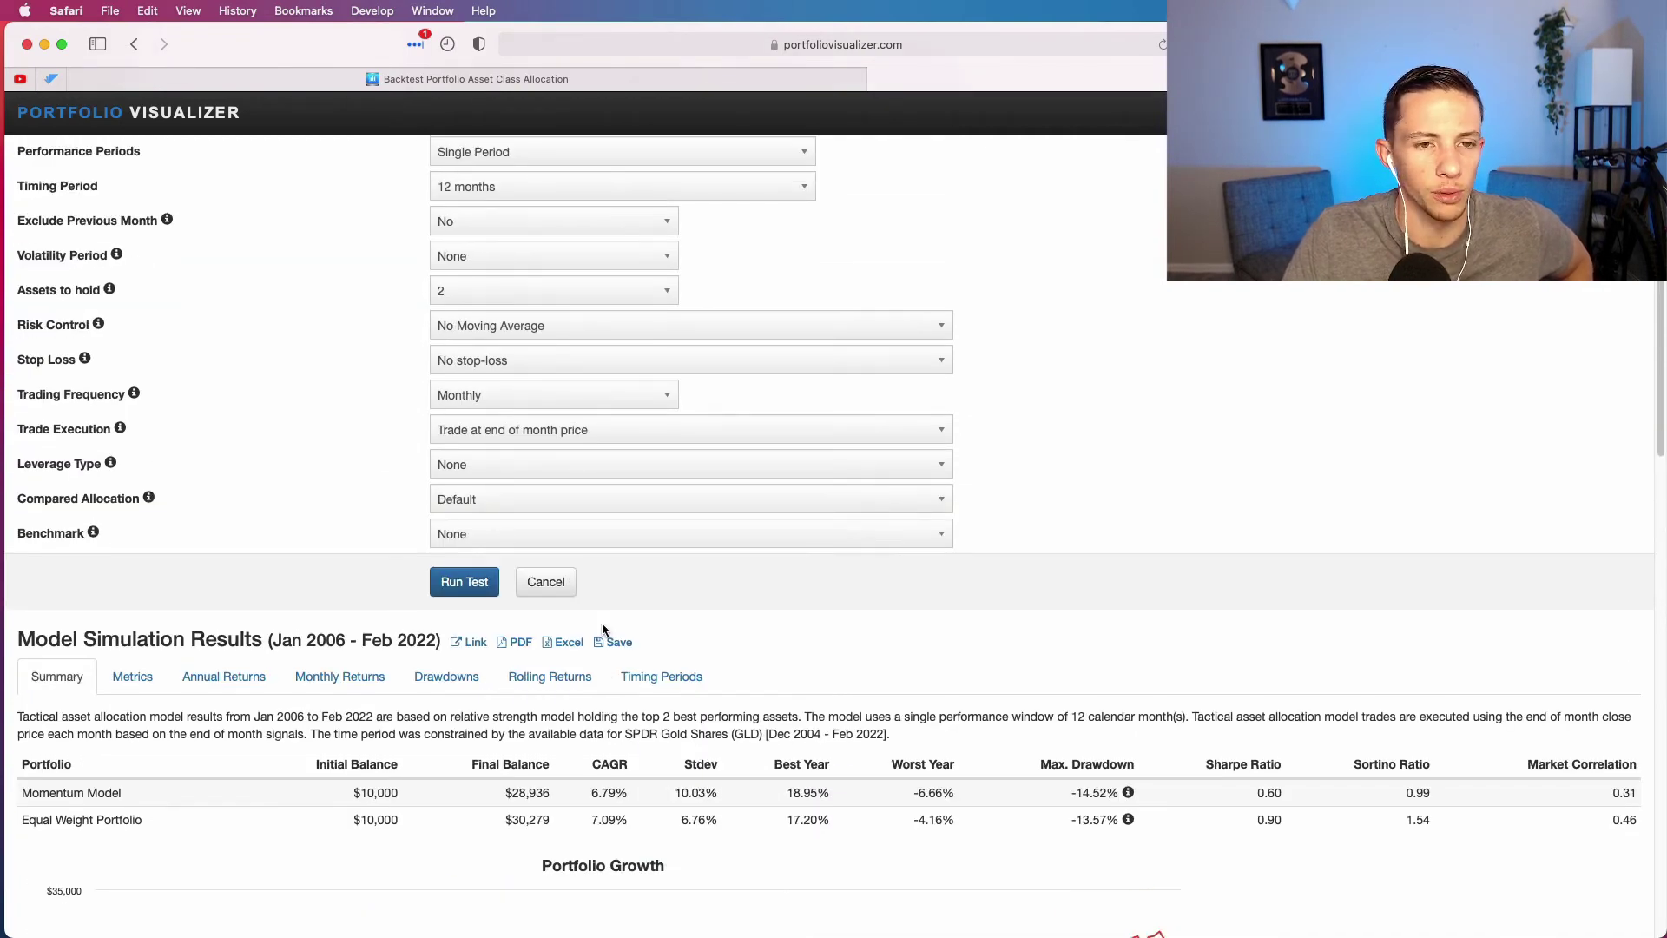
pyautogui.click(541, 196)
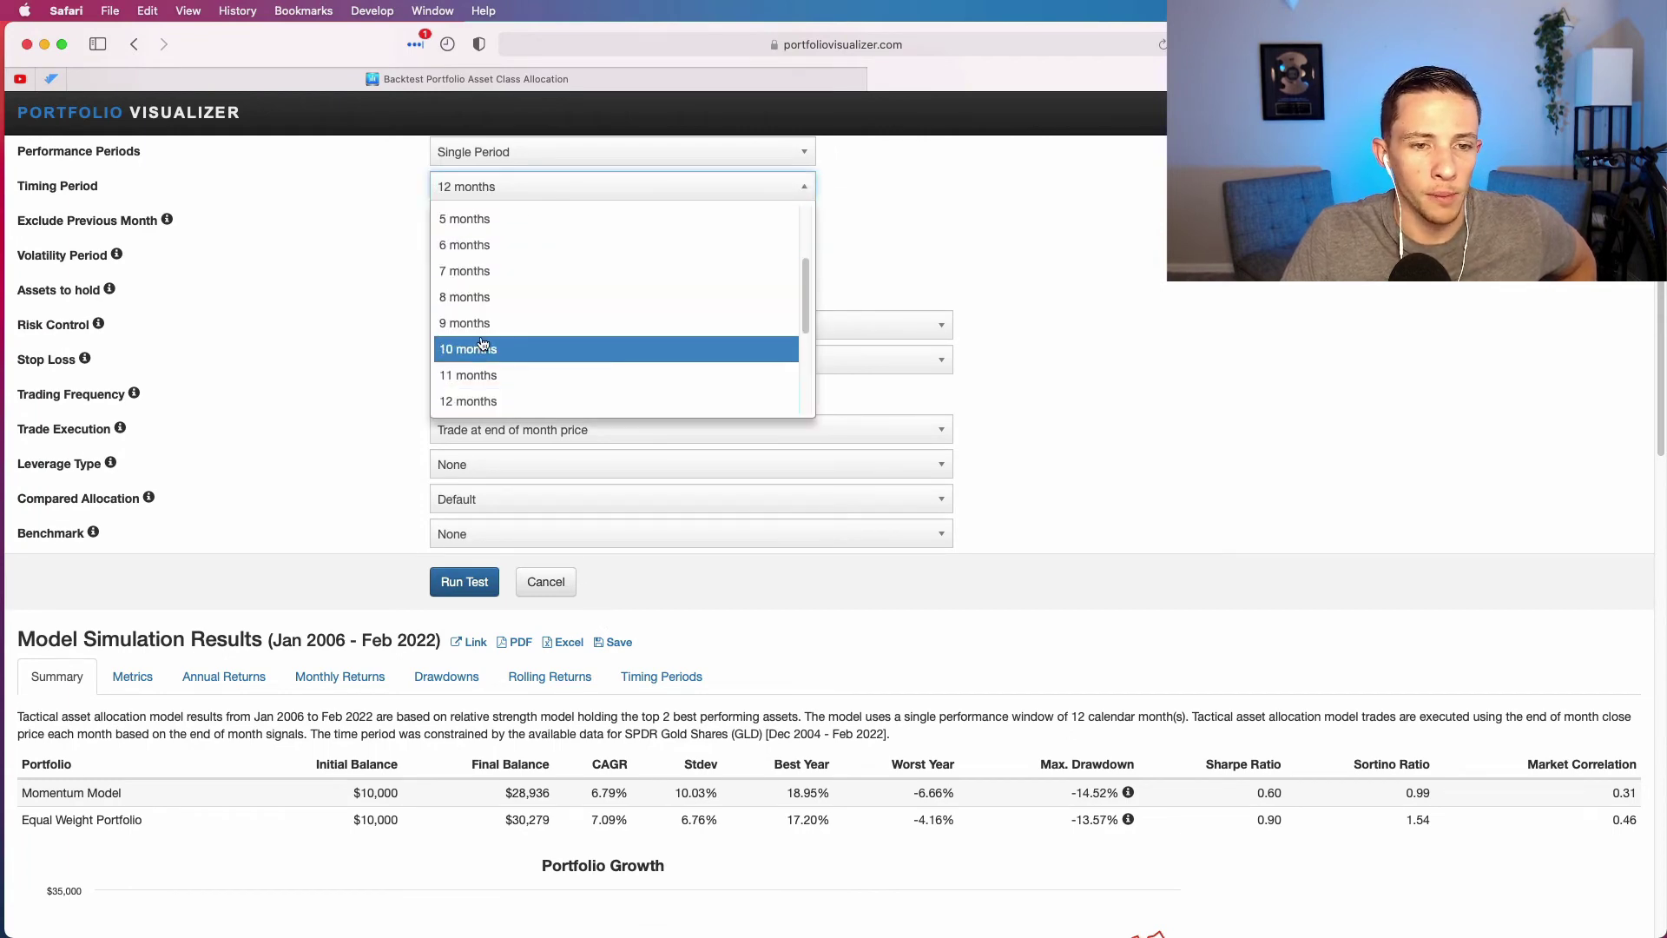
pyautogui.click(539, 346)
pyautogui.click(444, 580)
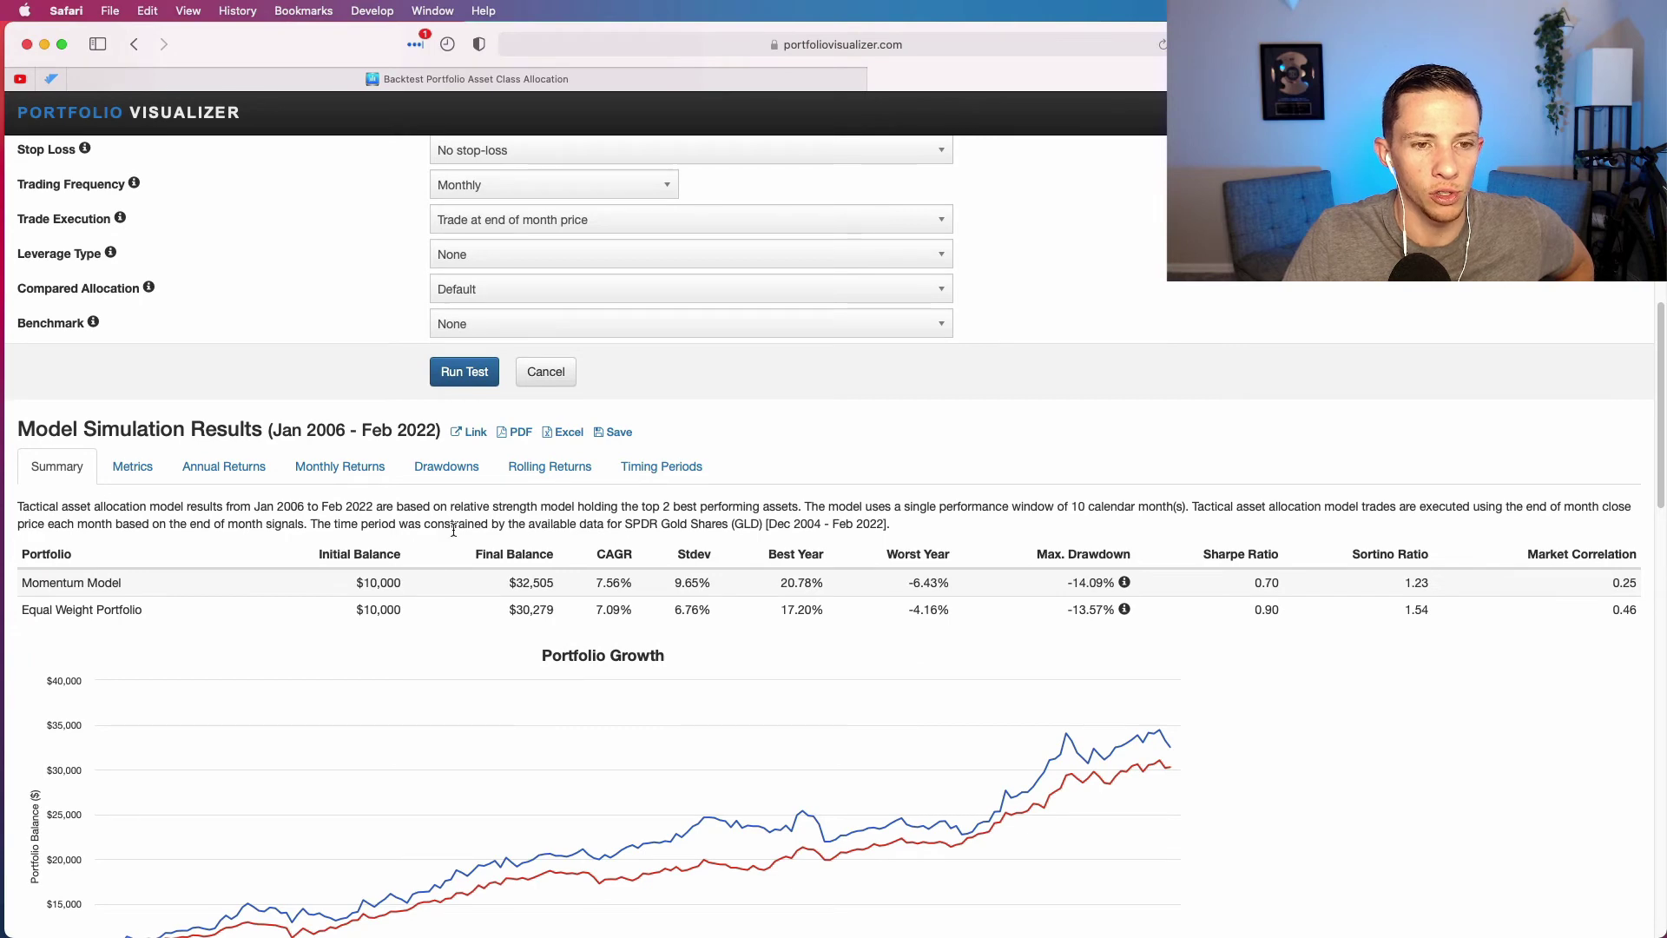
# Return the momentum model's timing period to 3 months and rerun the test
pyautogui.scroll(10, 426, 512)
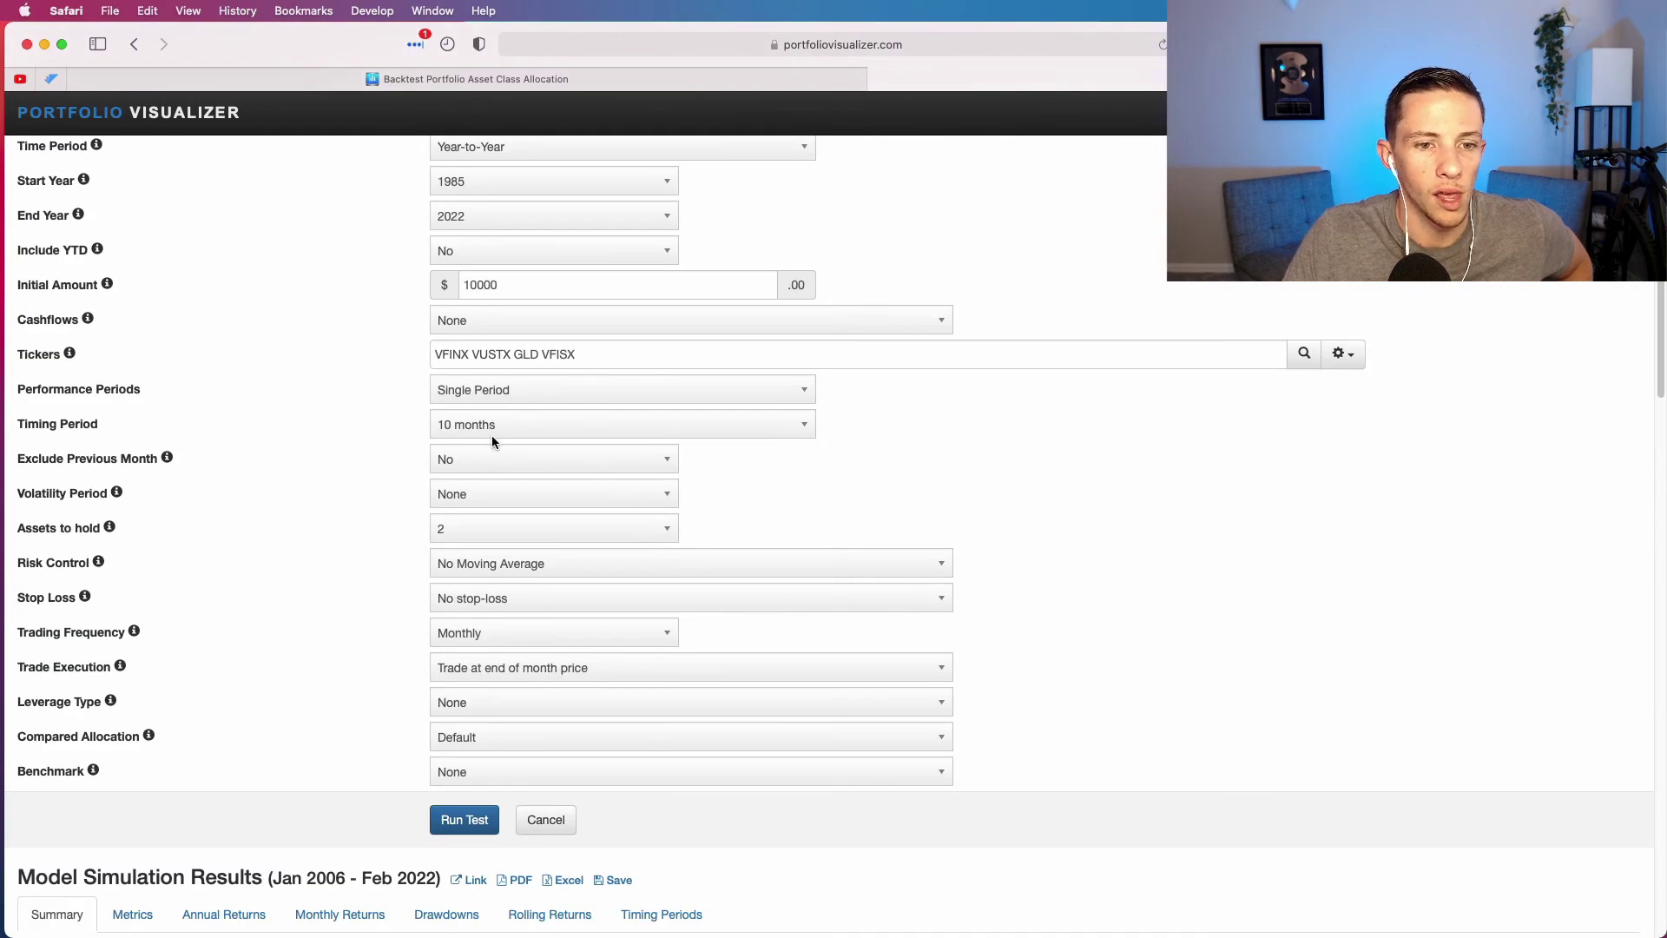
pyautogui.click(491, 434)
pyautogui.click(477, 482)
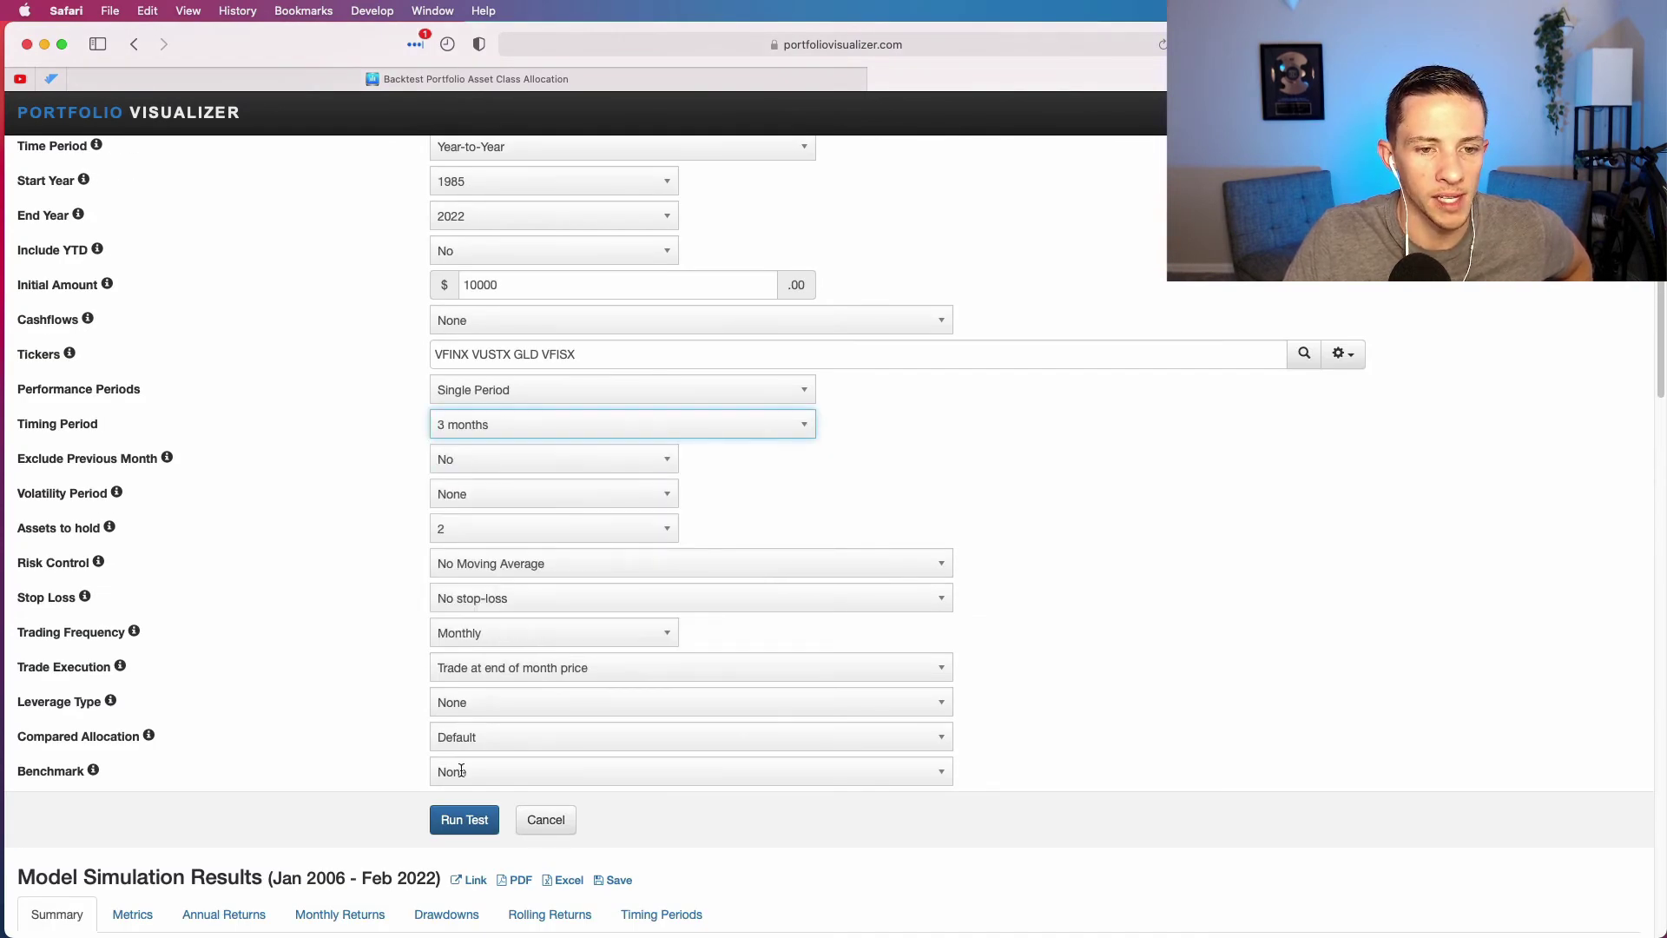
pyautogui.click(463, 816)
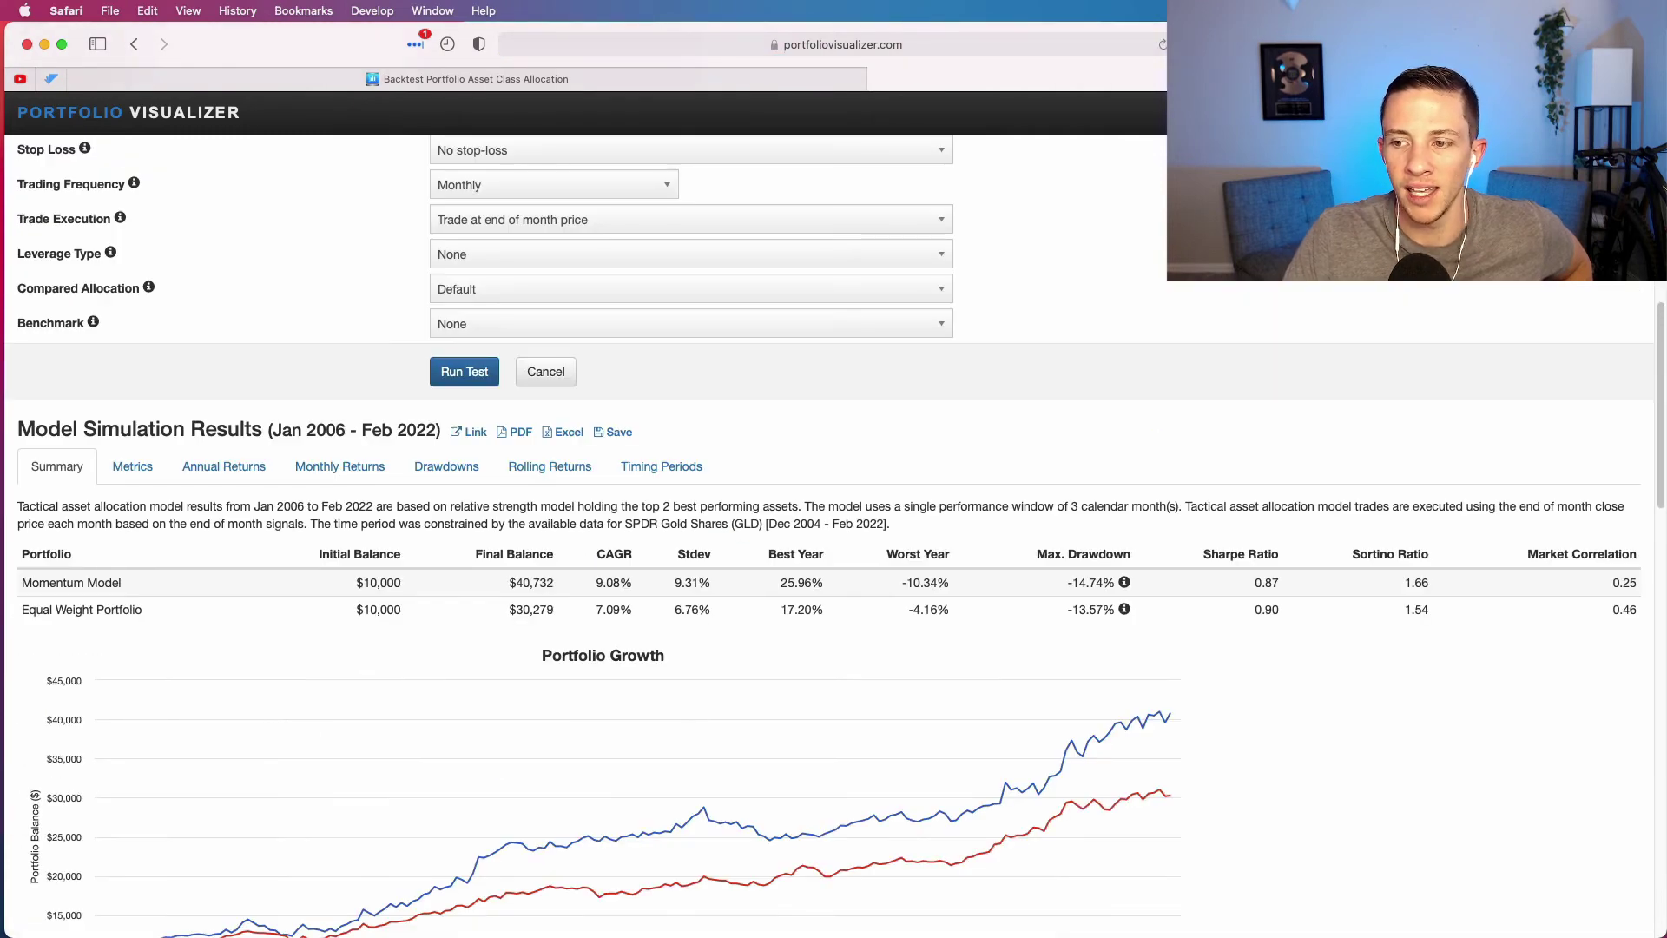
# Examine the settings and results of the relative strength models using SHY GLD VFINX VUSTX and SHY SSO UBT UGL
pyautogui.press('super+Tab')
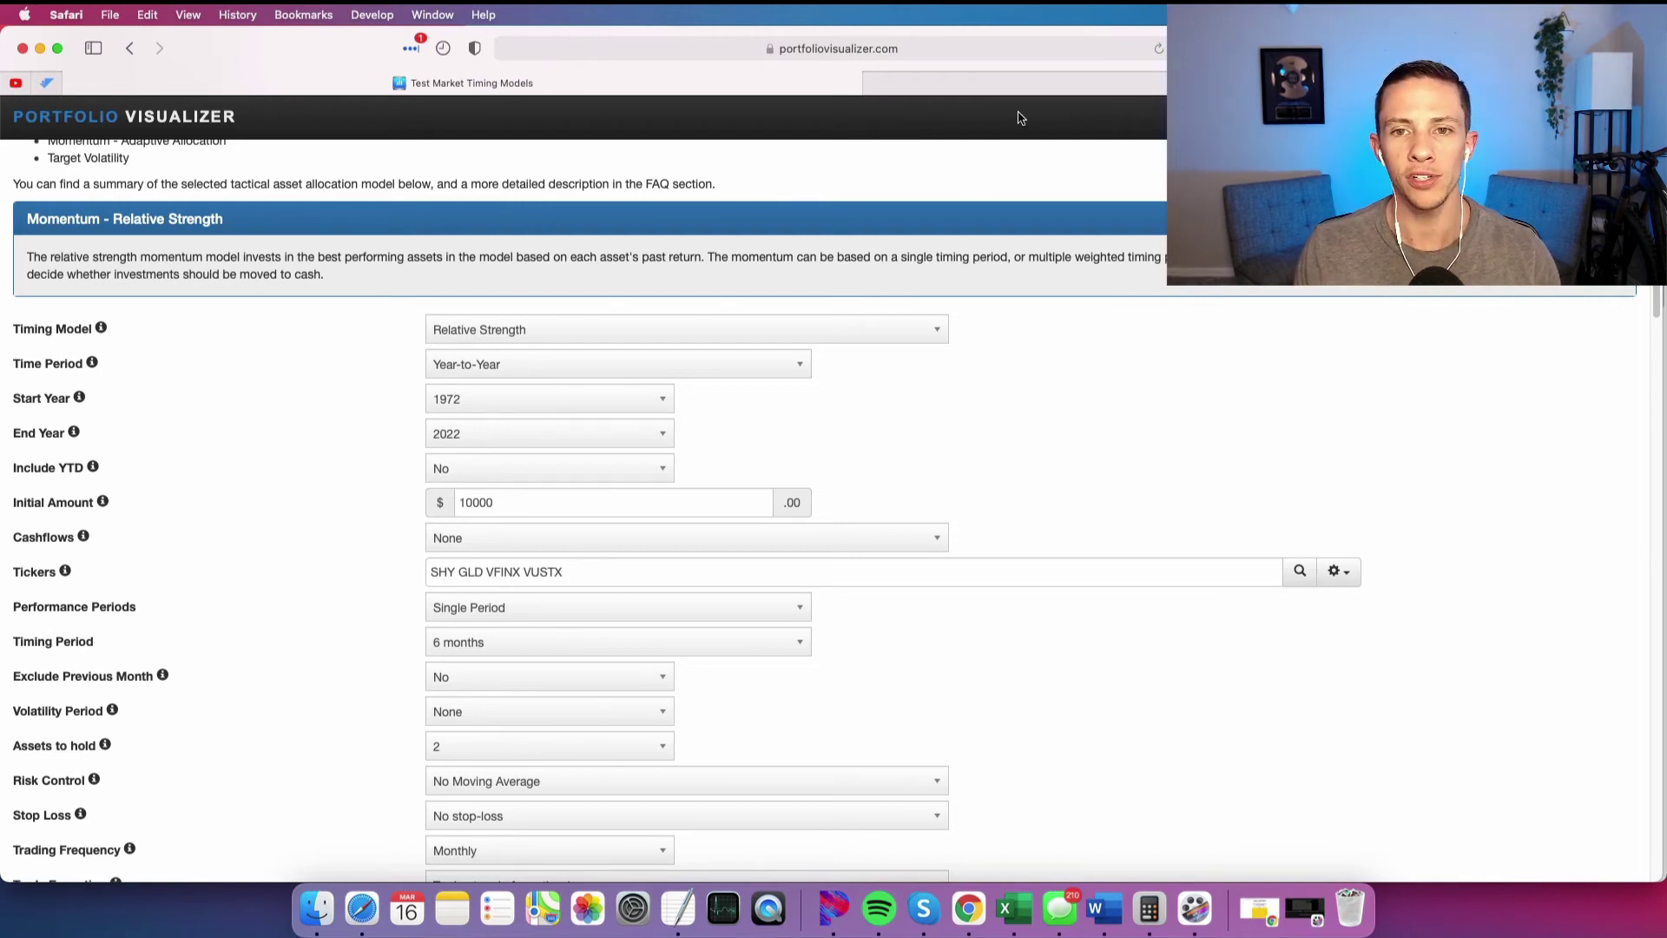
pyautogui.scroll(-6, 719, 423)
pyautogui.scroll(6, 721, 404)
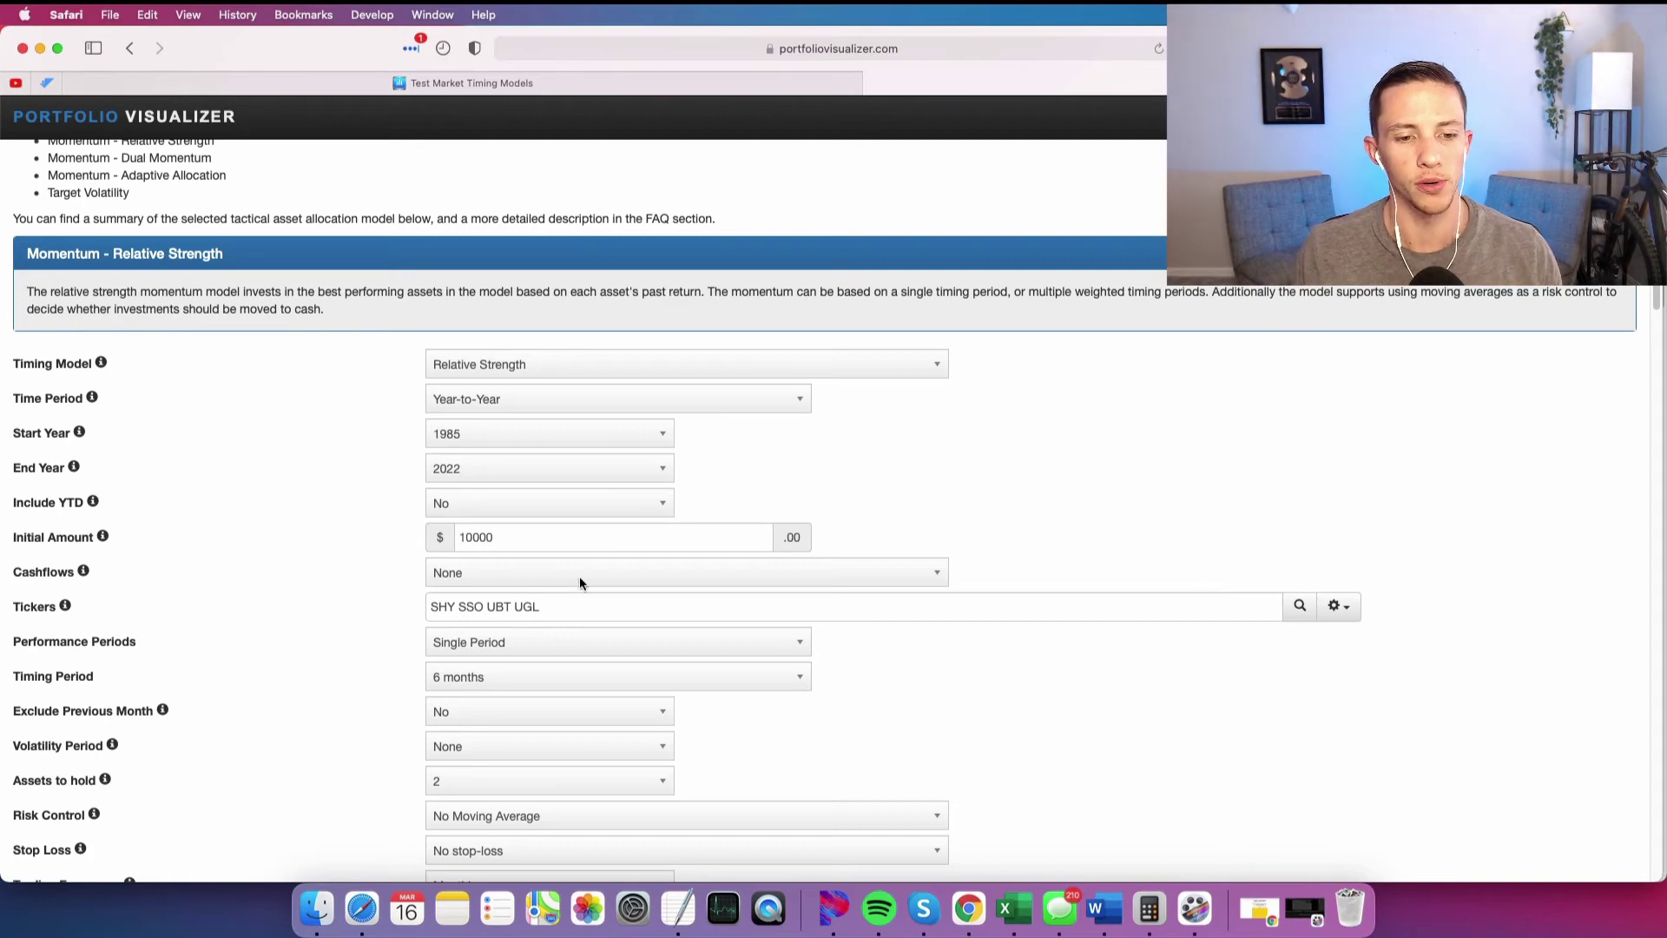
pyautogui.scroll(-10, 539, 555)
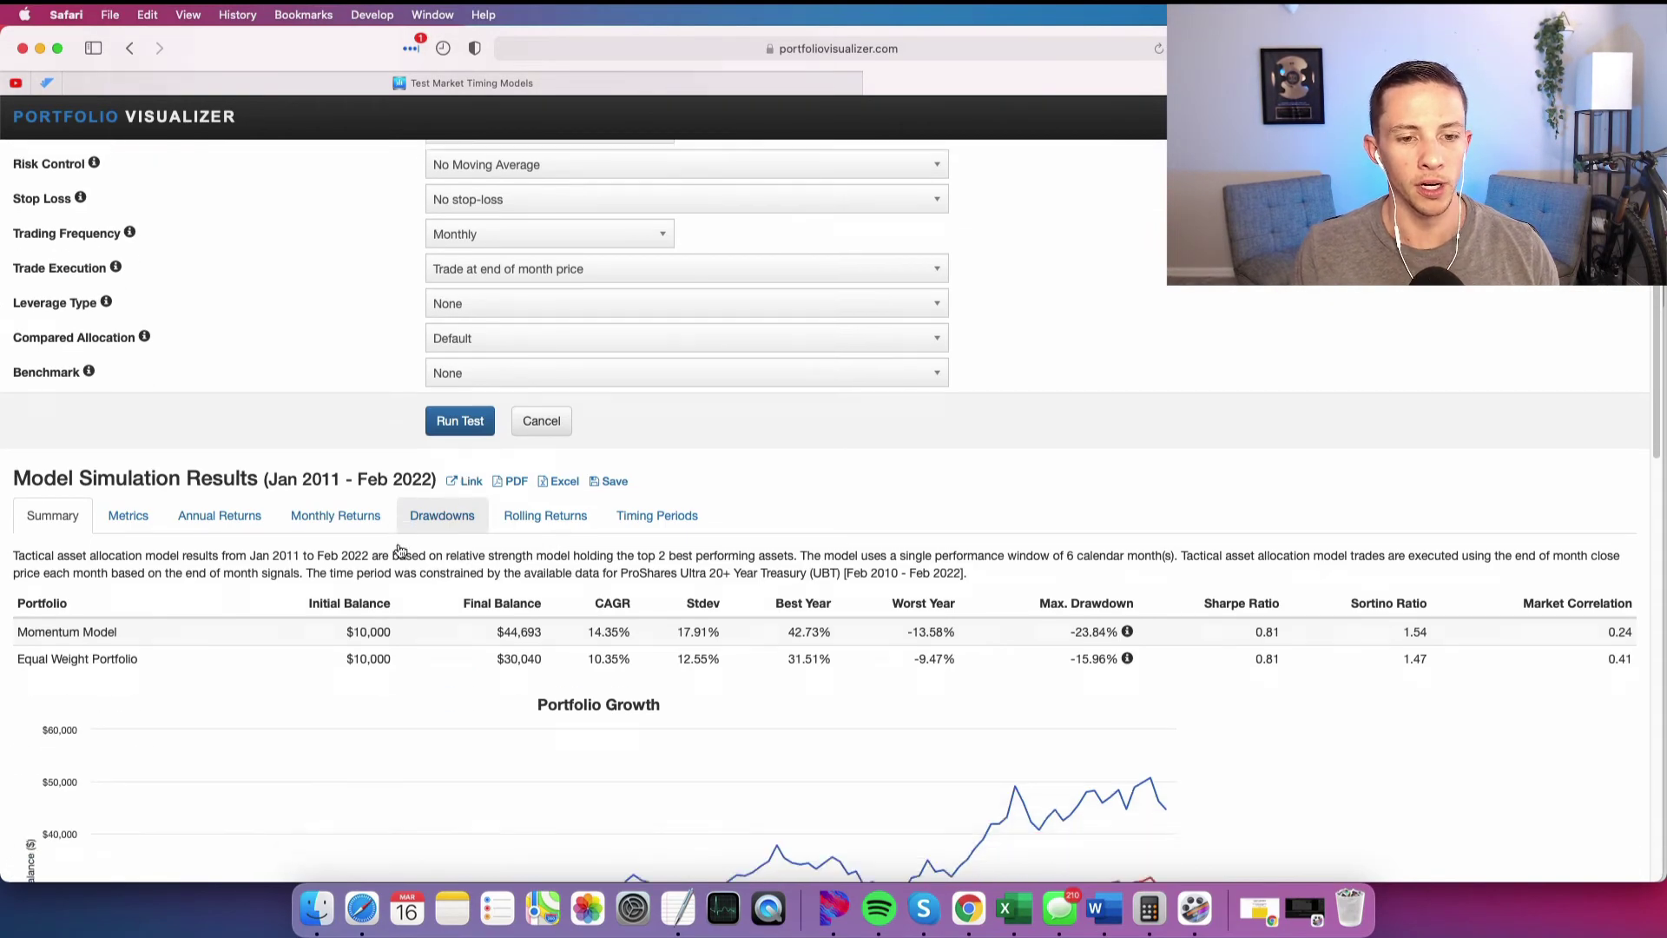
pyautogui.scroll(-3, 400, 549)
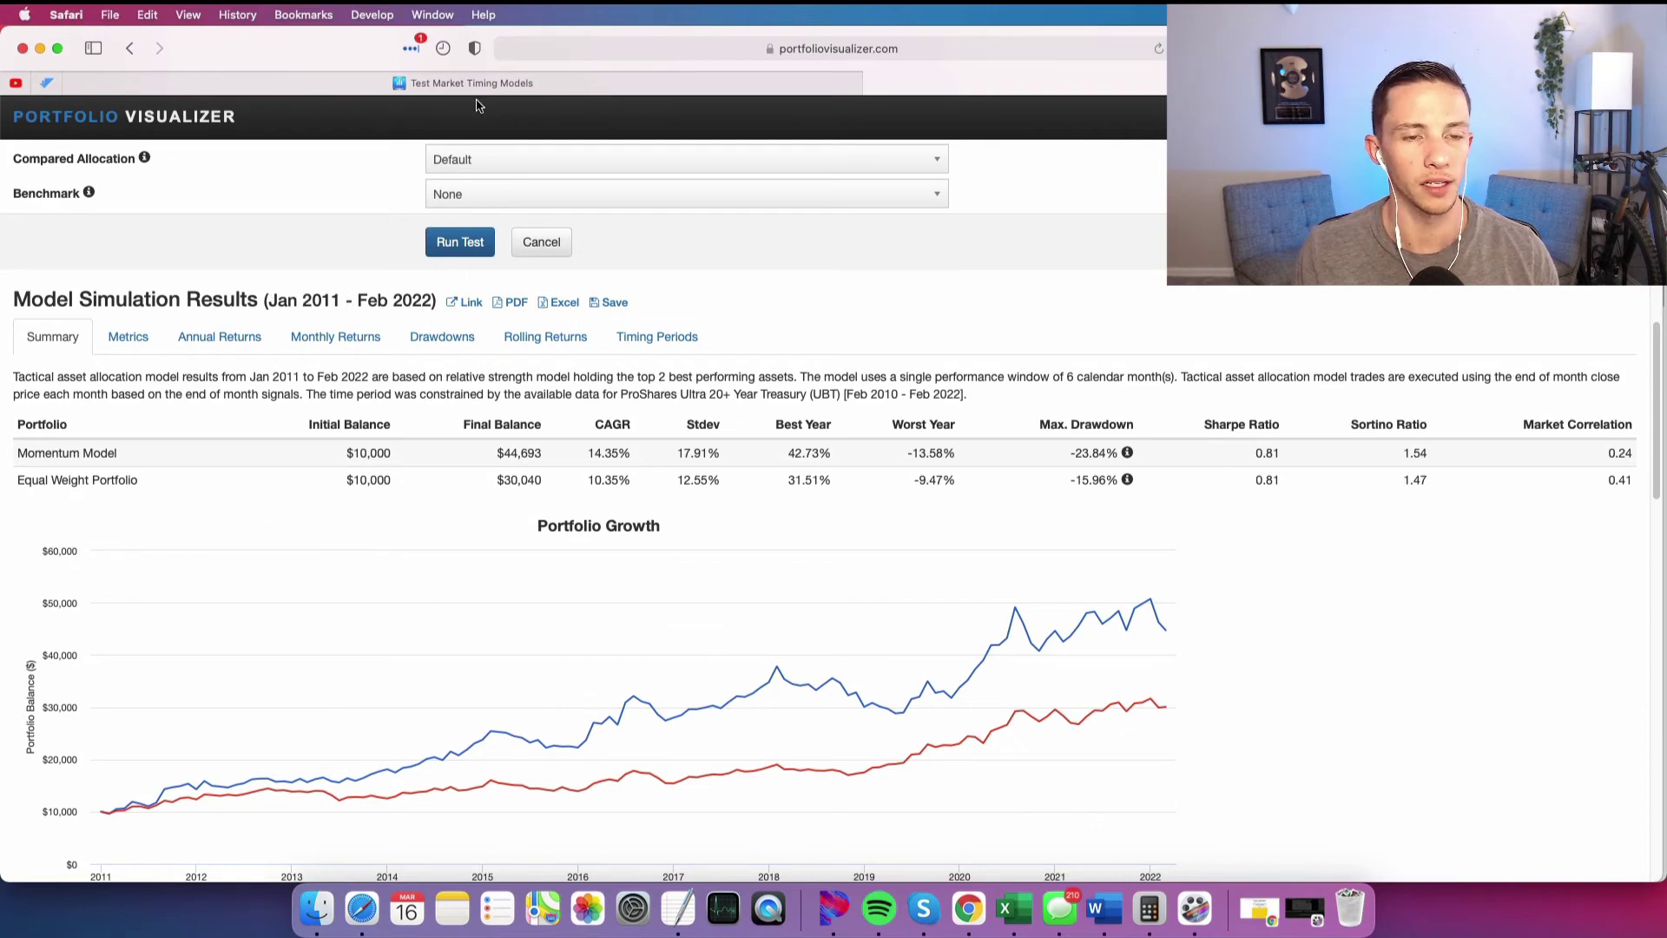
pyautogui.scroll(9, 441, 434)
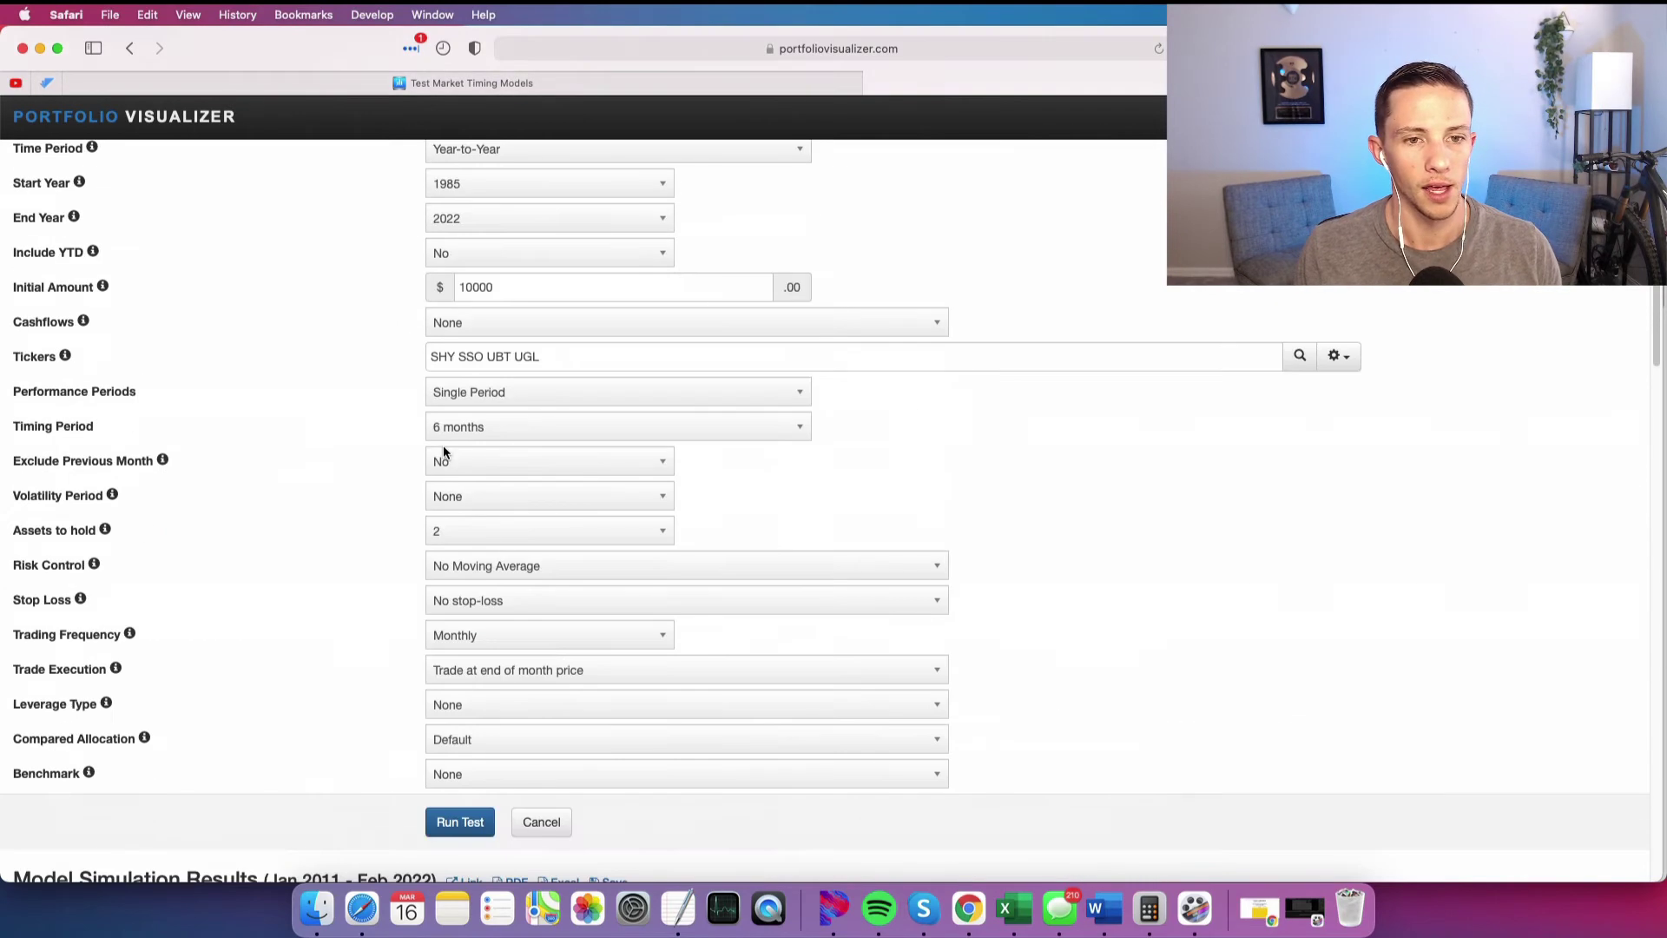
# Set the start year of the SHY GLD VFINX VUSTX relative strength model to 2011 and rerun the test
pyautogui.scroll(-6, 443, 446)
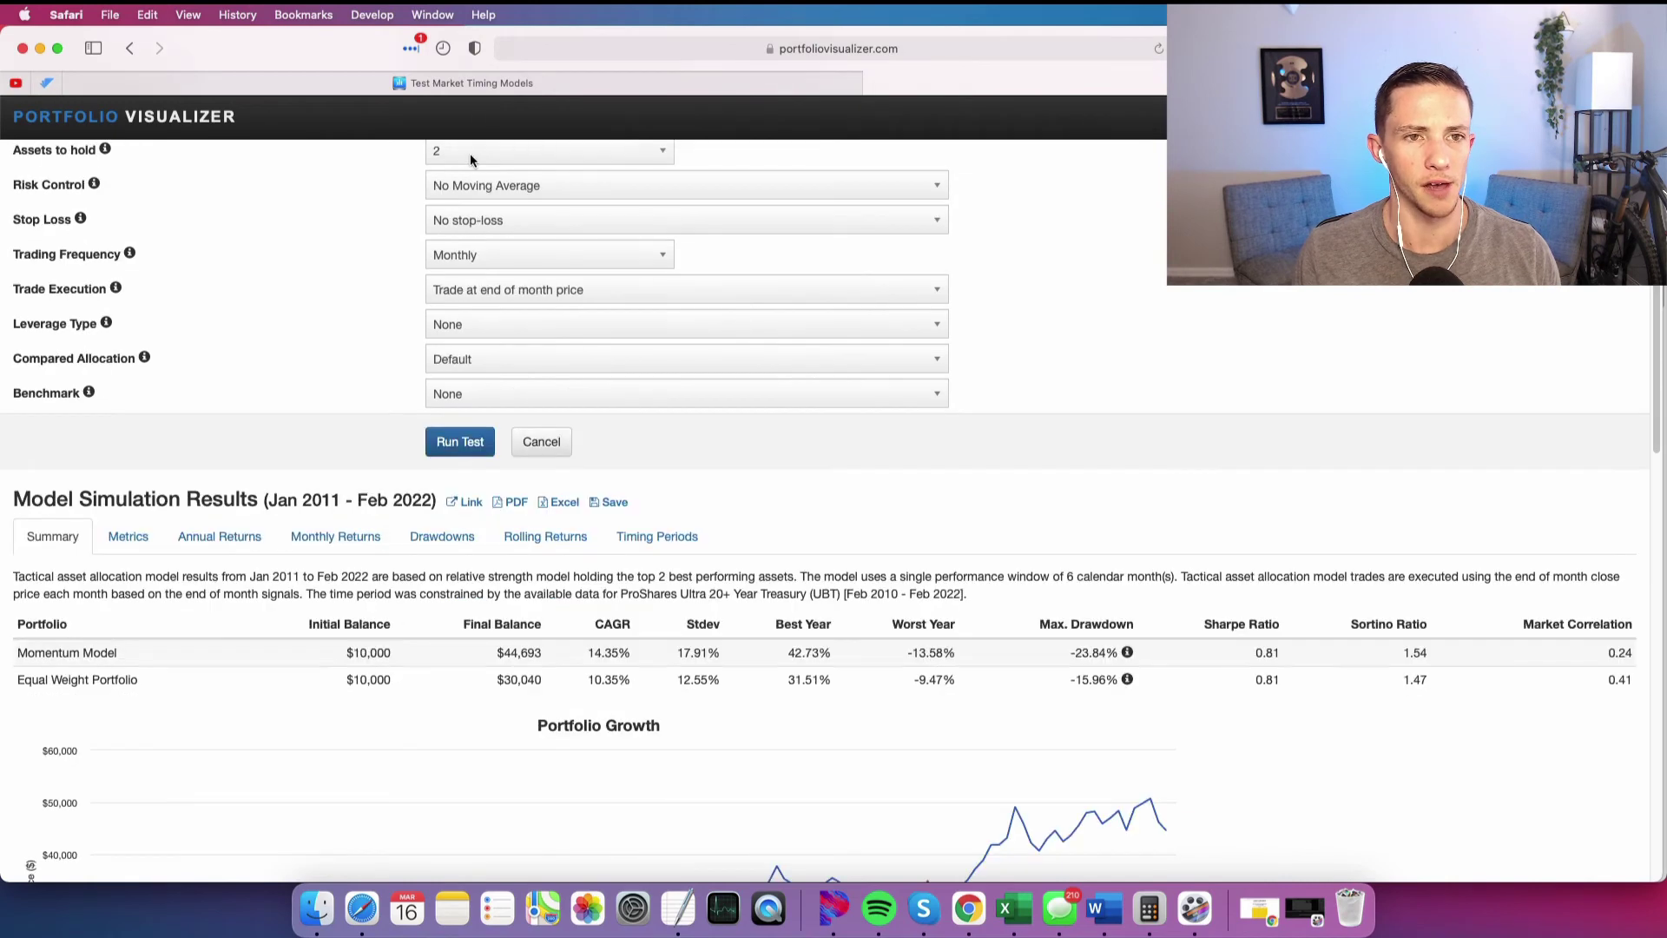
pyautogui.scroll(9, 447, 217)
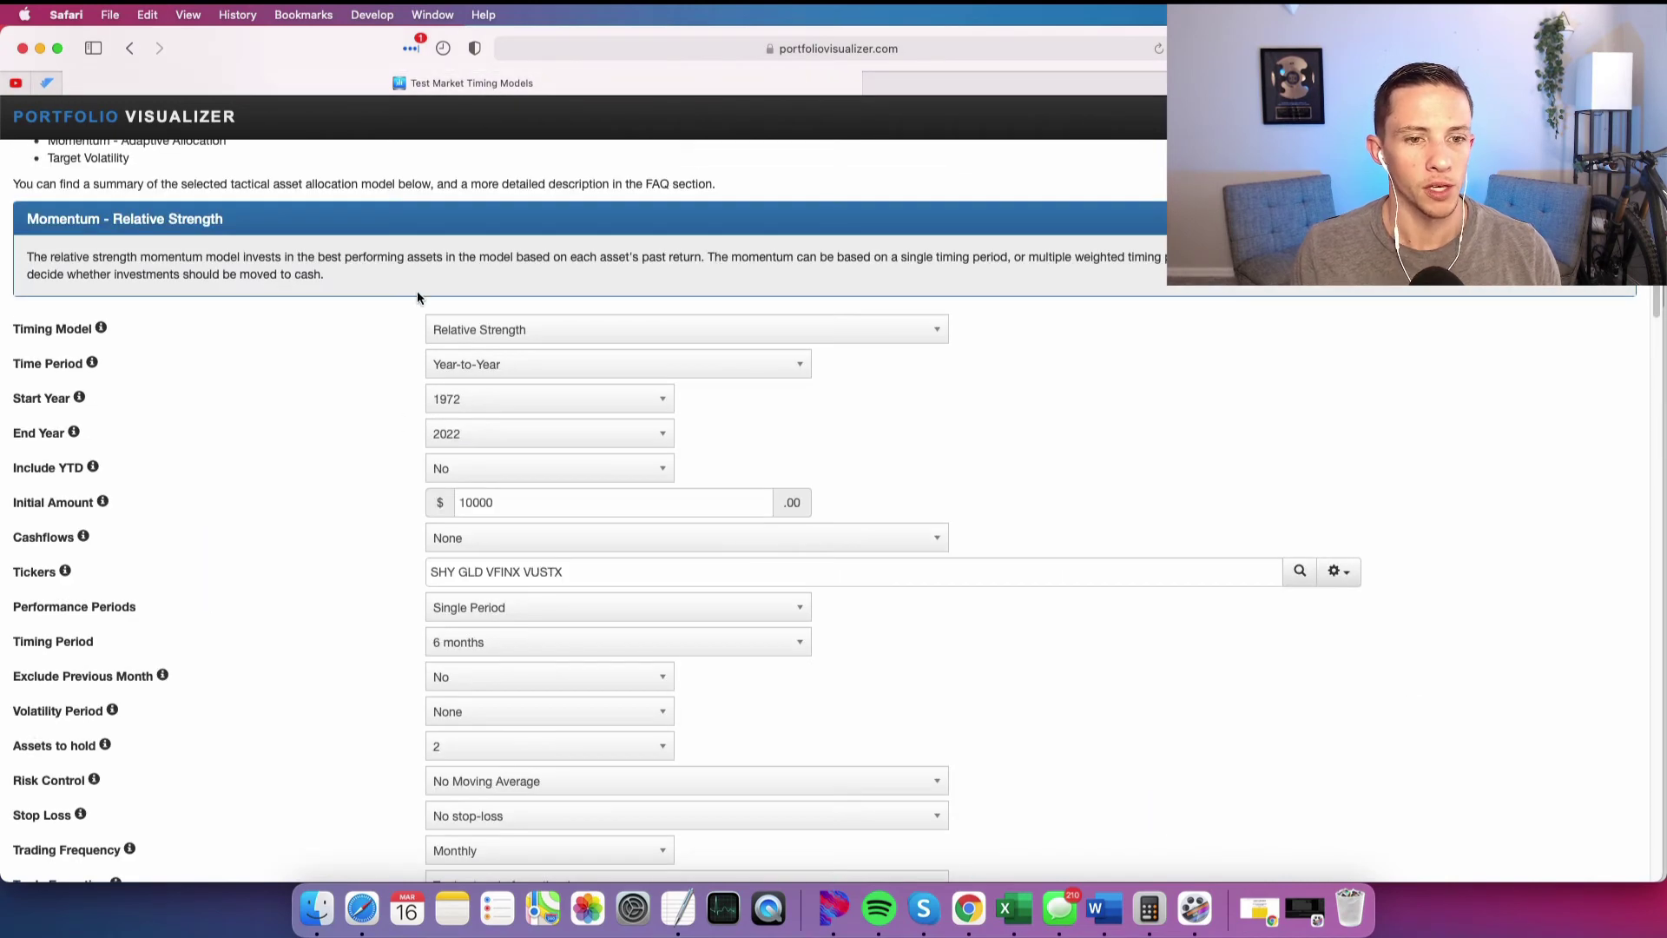
pyautogui.click(473, 396)
pyautogui.scroll(-10, 490, 504)
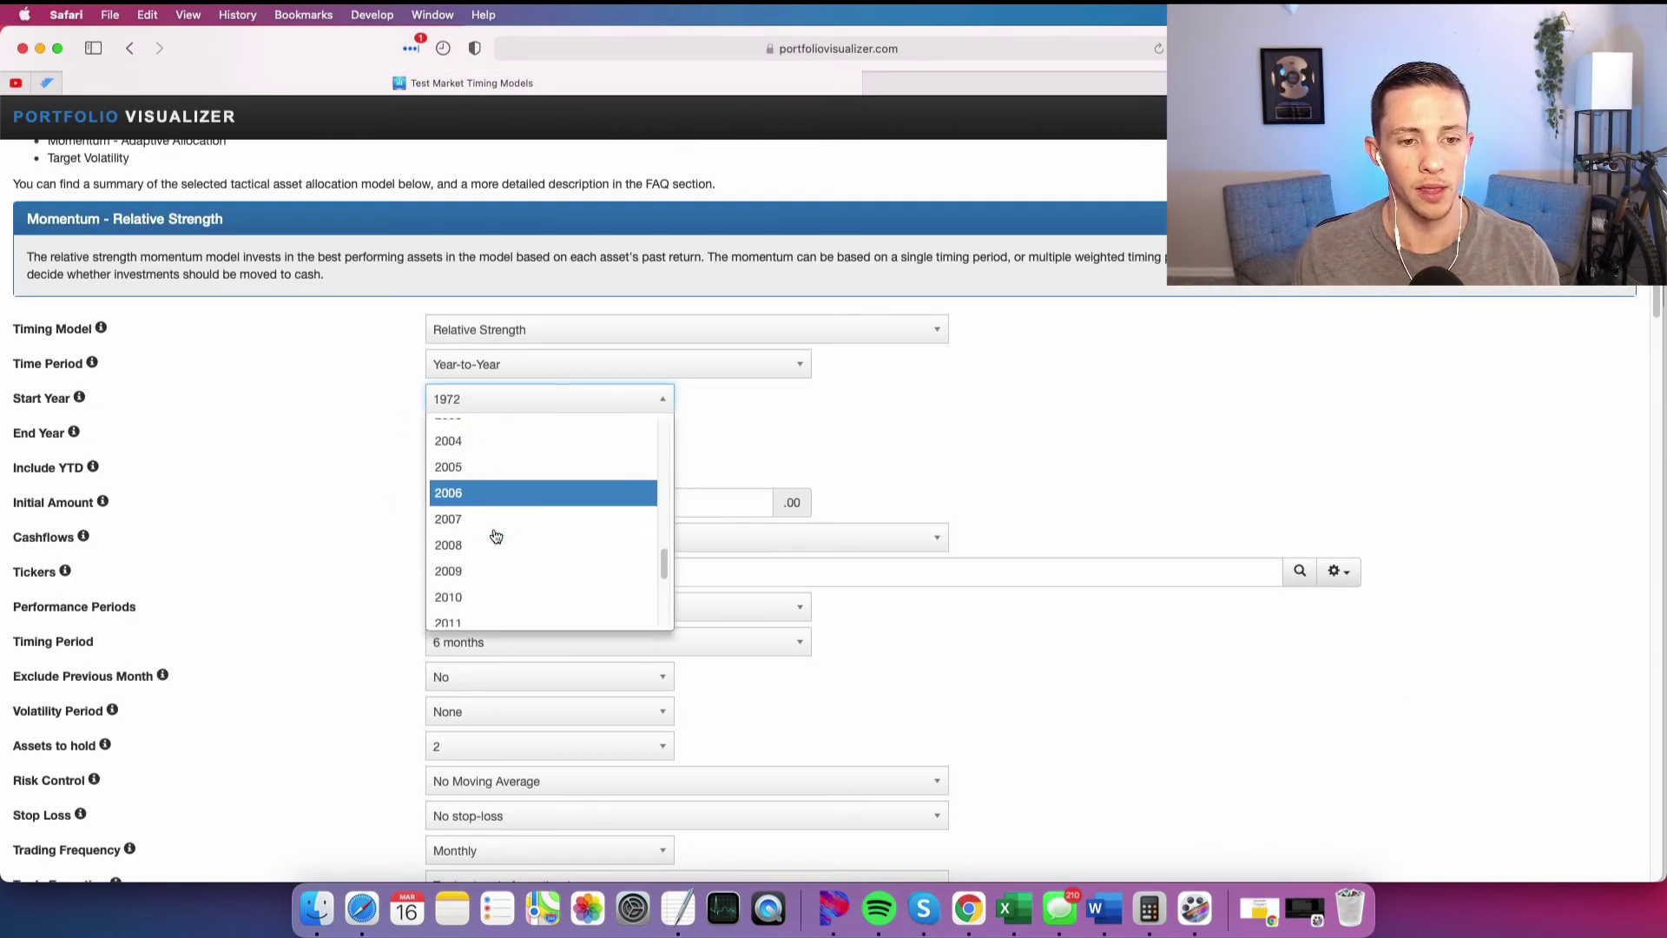
pyautogui.scroll(-2, 496, 536)
pyautogui.click(491, 550)
pyautogui.scroll(-5, 330, 564)
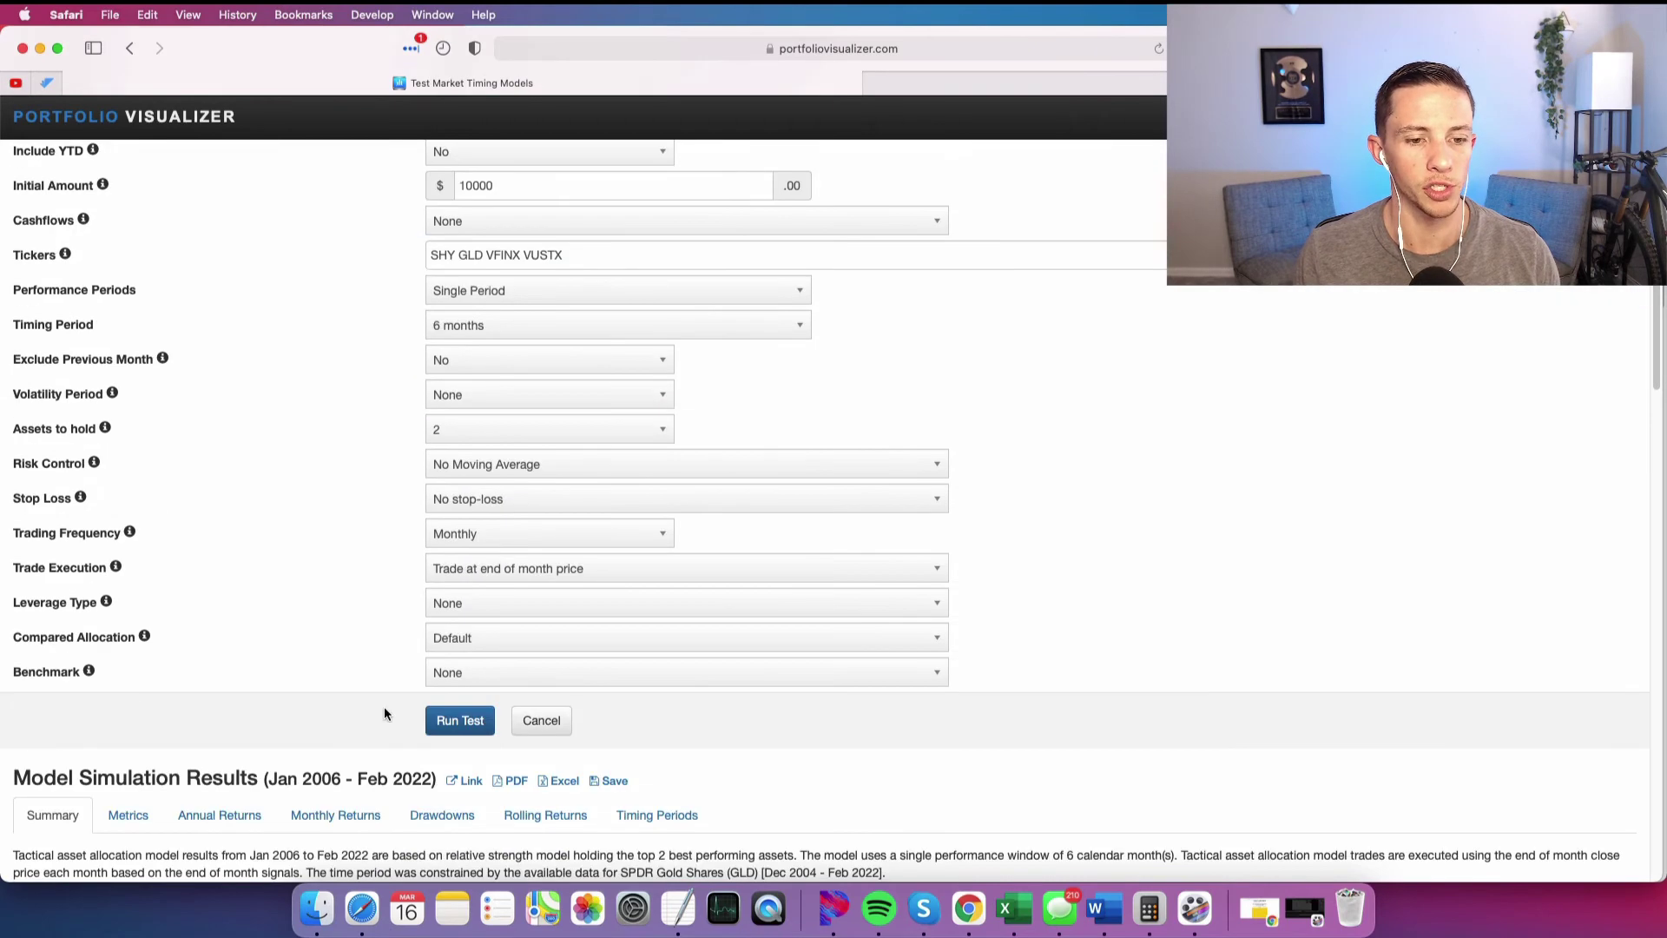
pyautogui.click(443, 720)
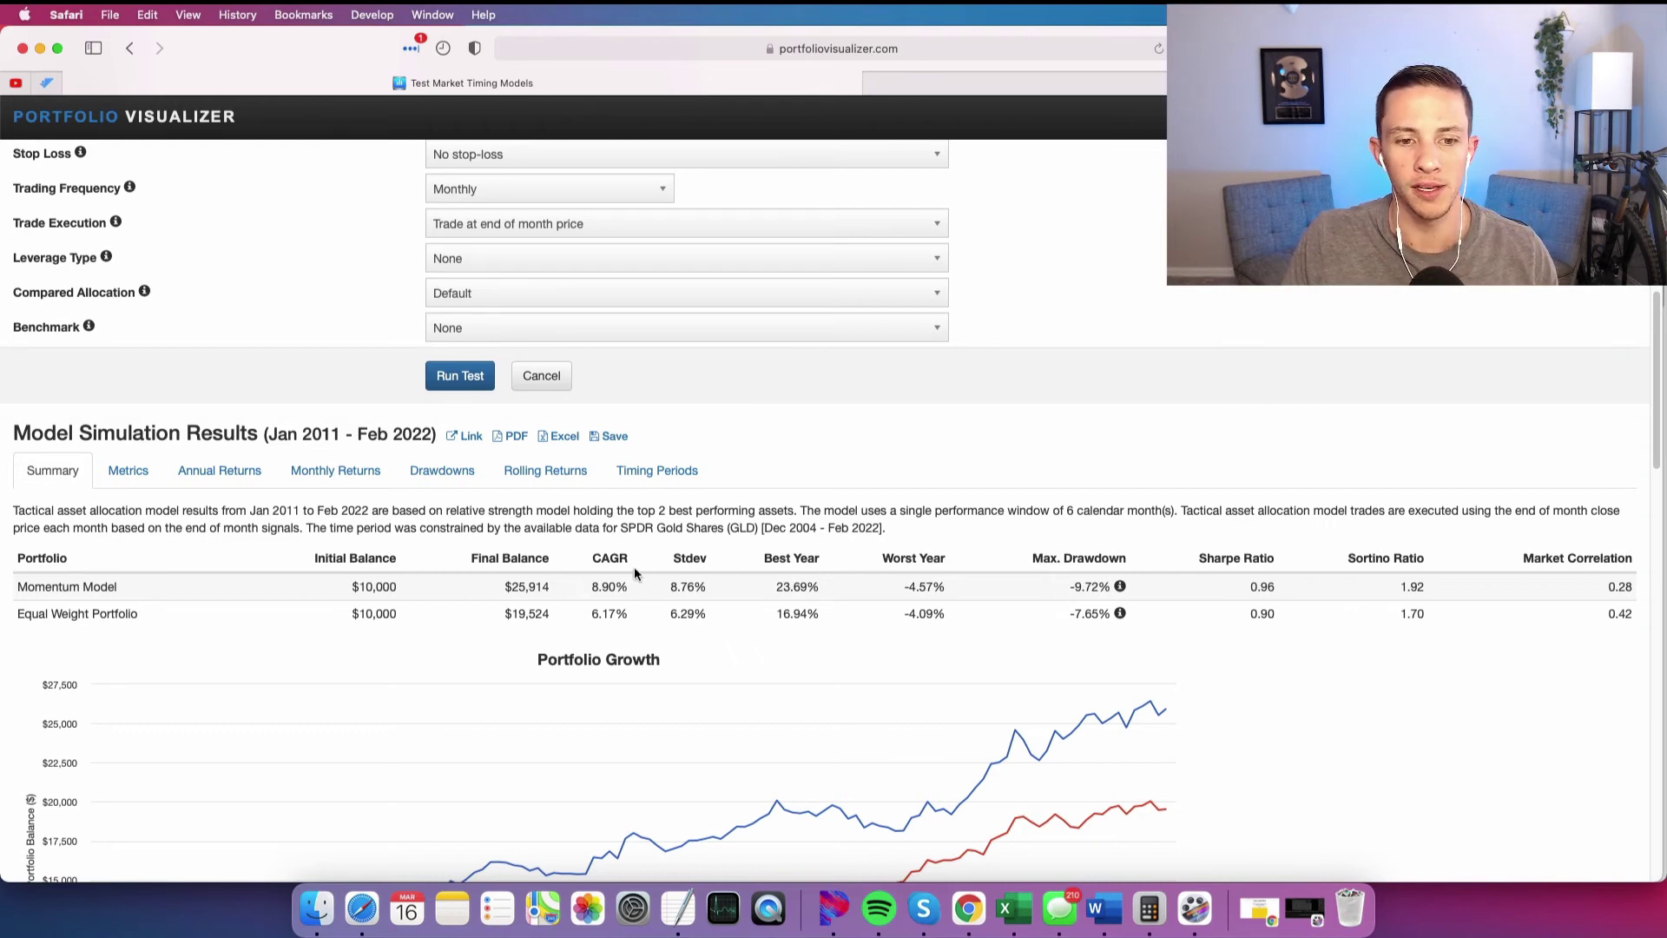
# Compare the summary results and portfolio growth of the leveraged SHY SSO UBT UGL model with the unleveraged model, focusing on CAGR and maximum drawdown
pyautogui.click(1048, 82)
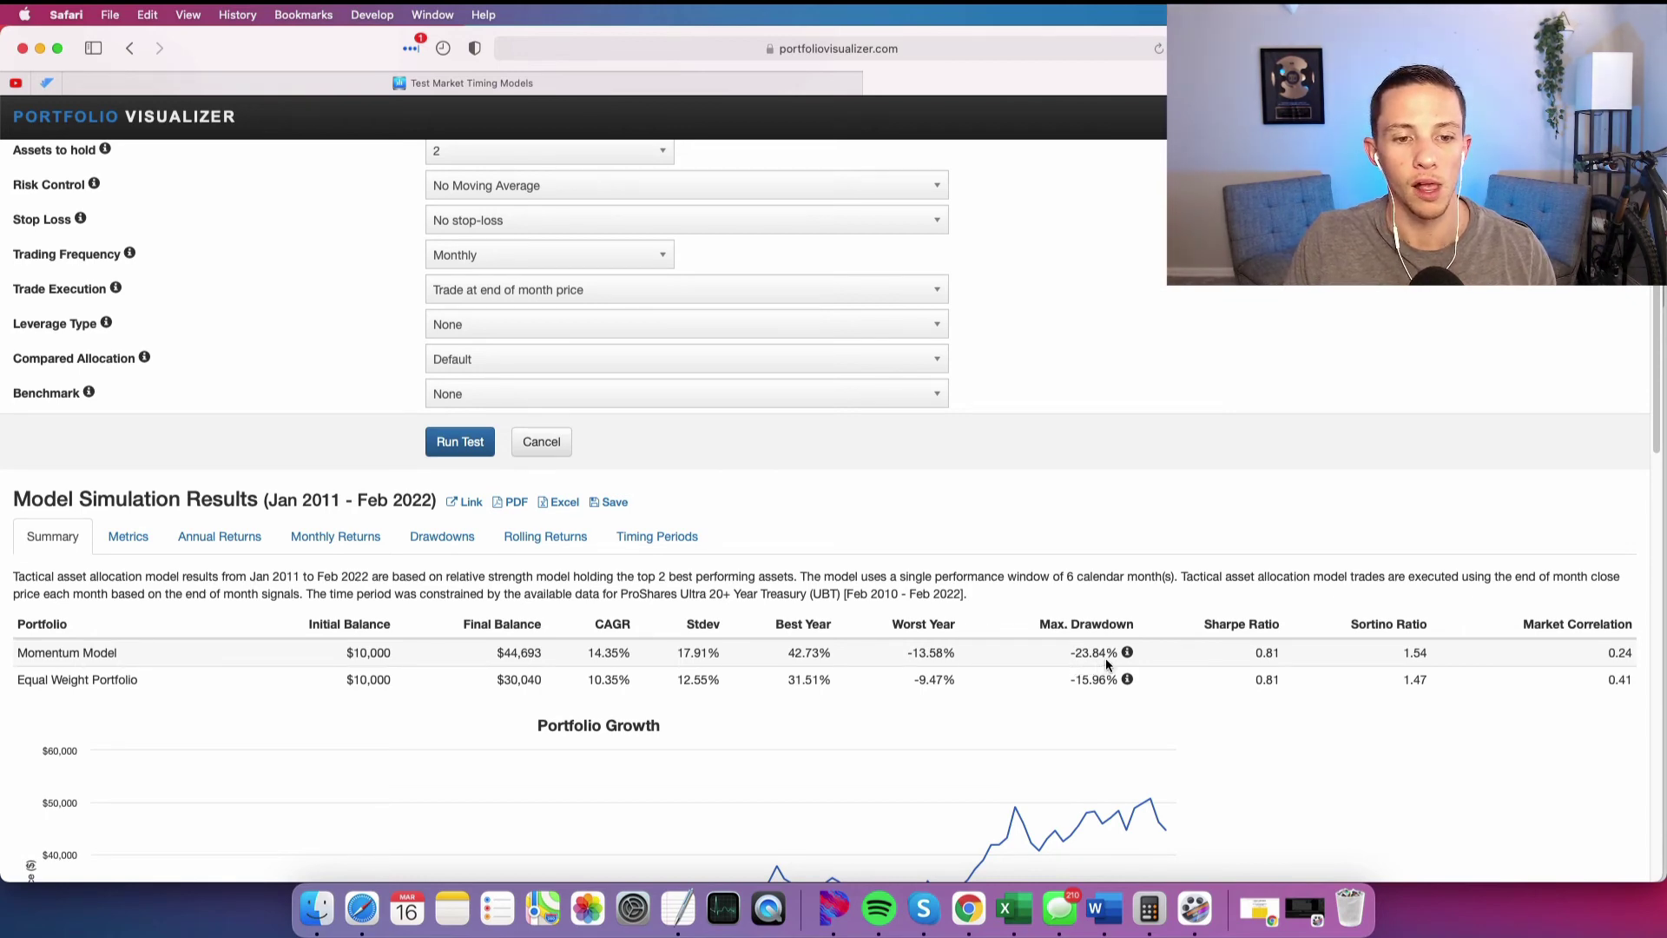
pyautogui.scroll(-3, 1106, 658)
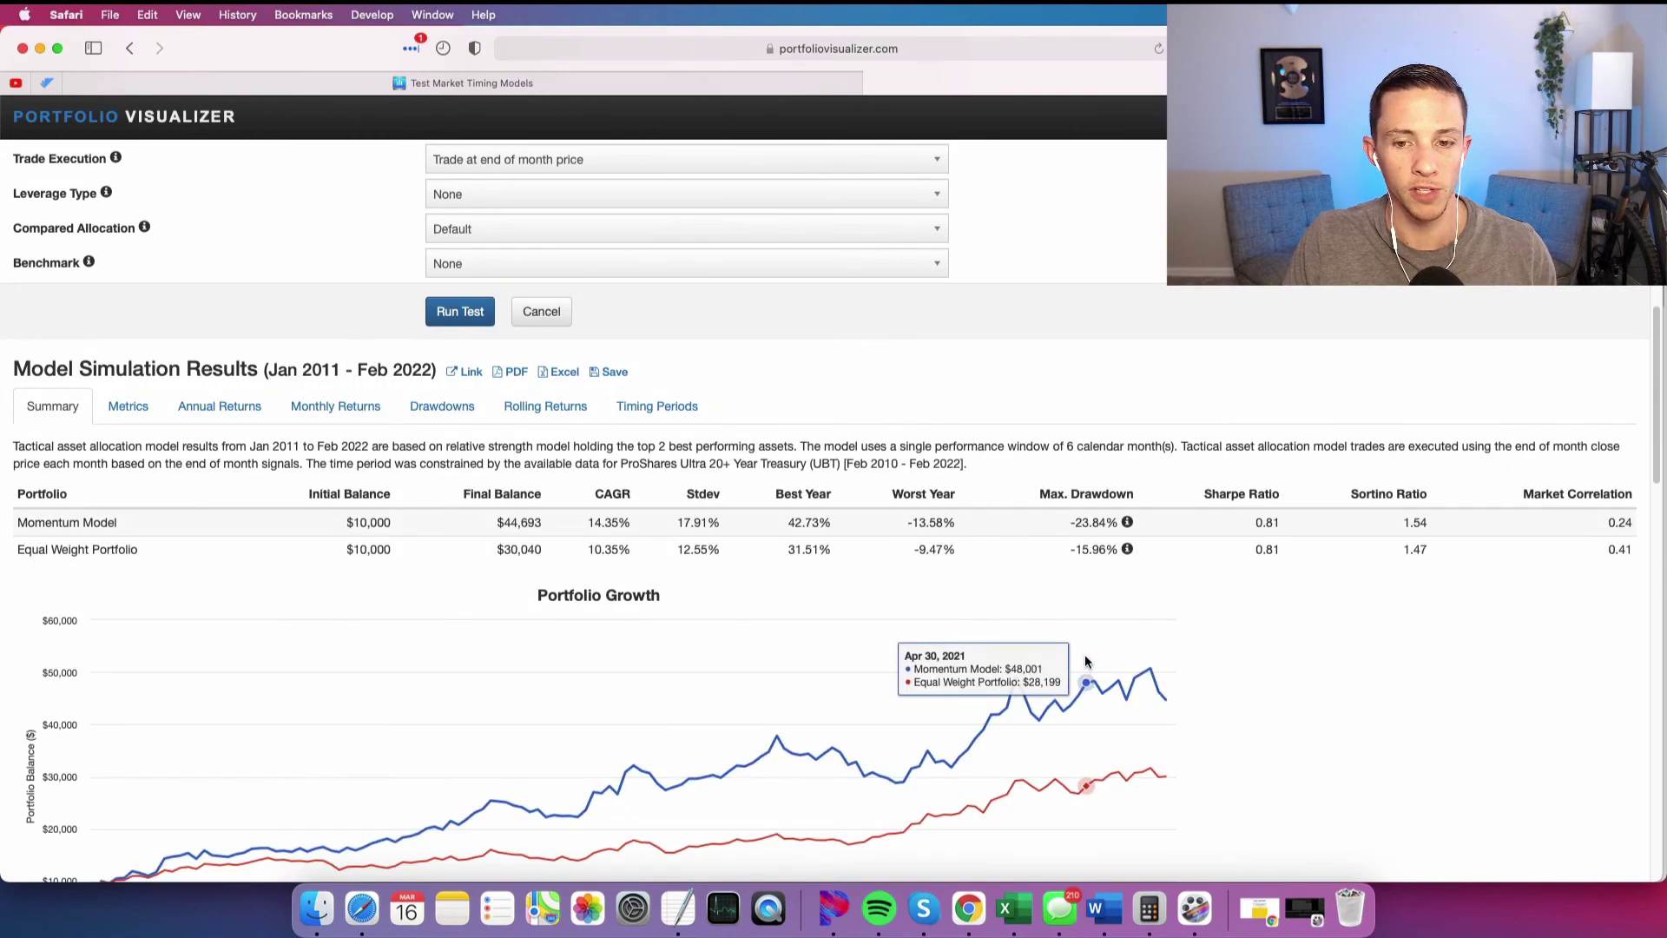
pyautogui.scroll(-2, 972, 486)
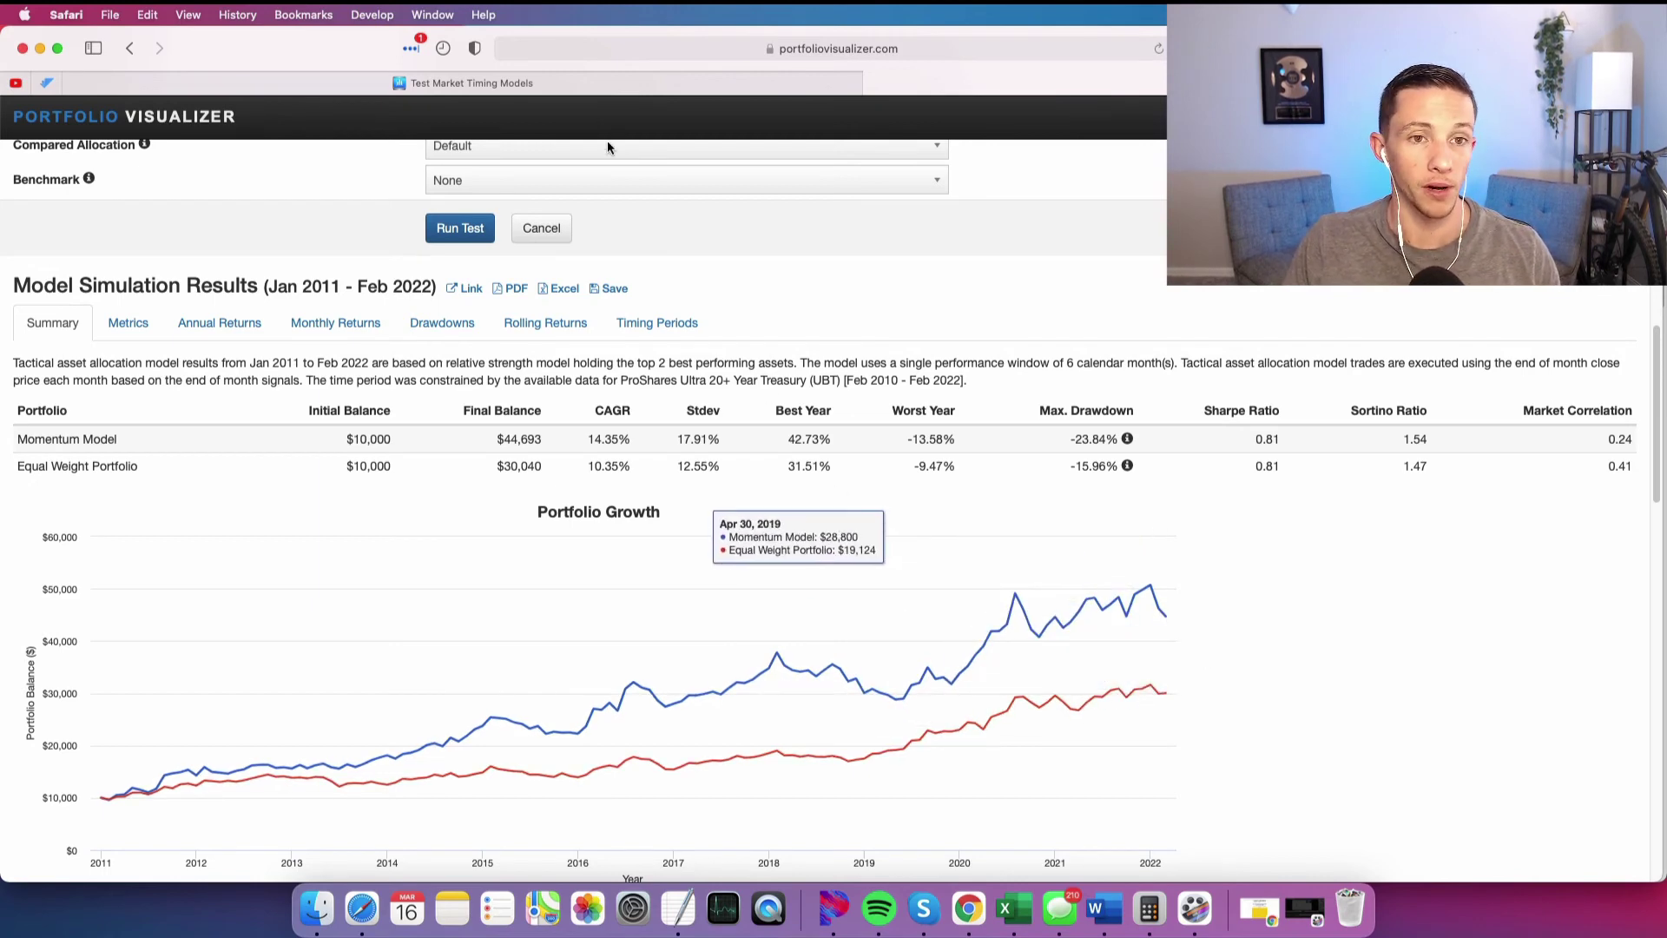
pyautogui.click(538, 76)
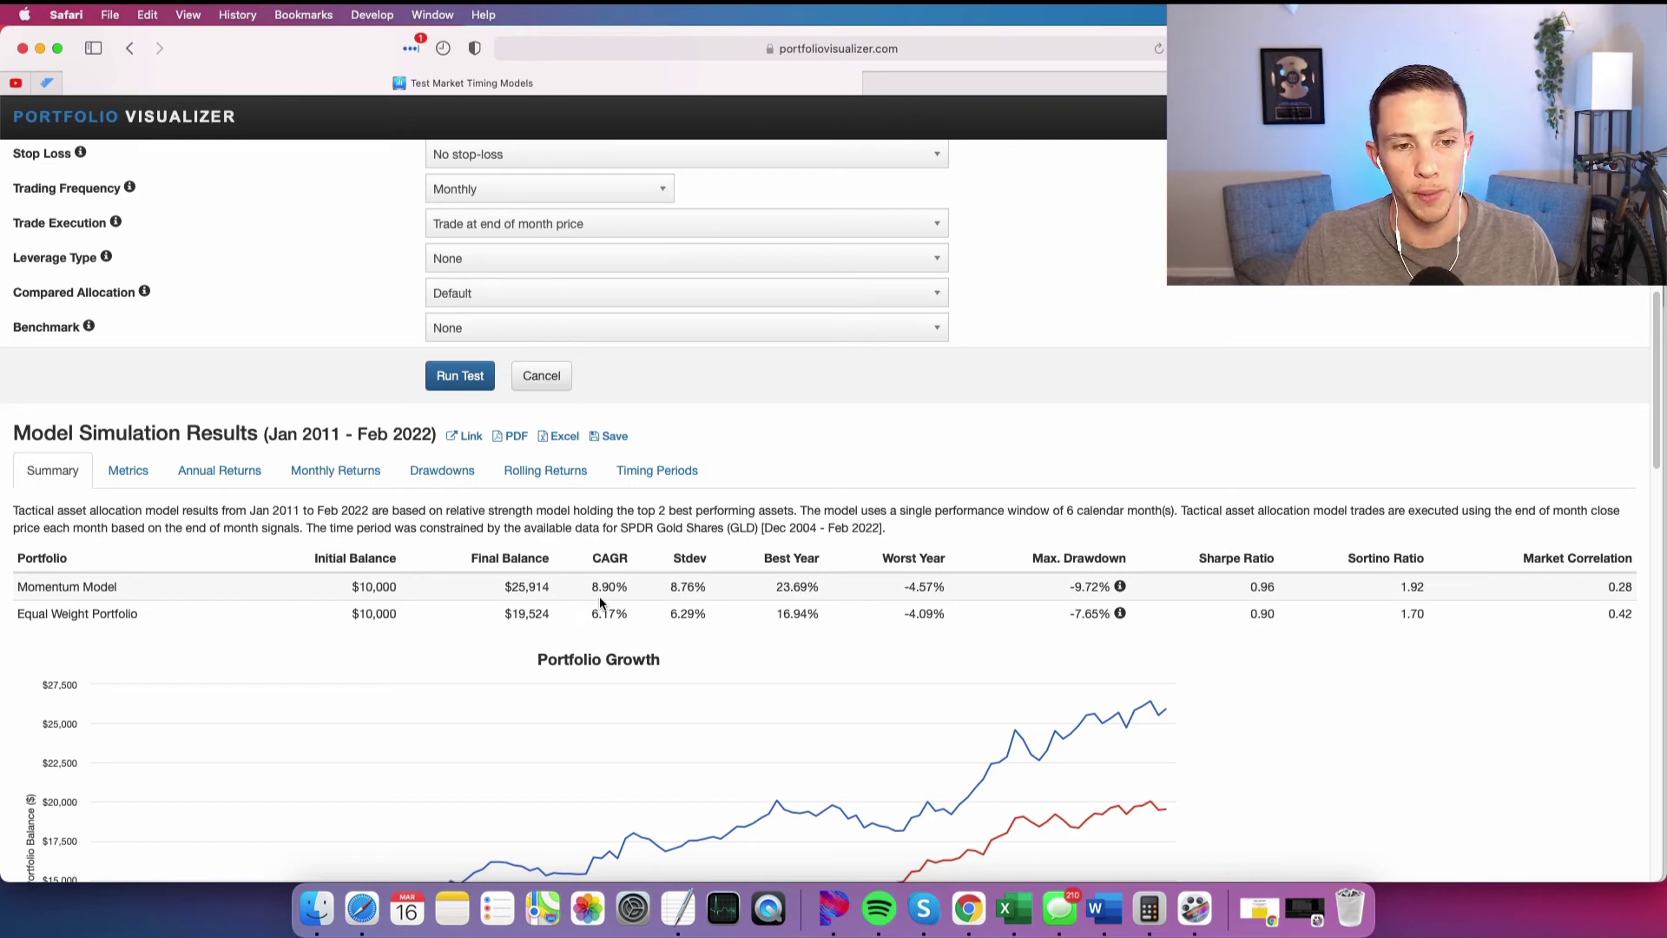
pyautogui.click(972, 82)
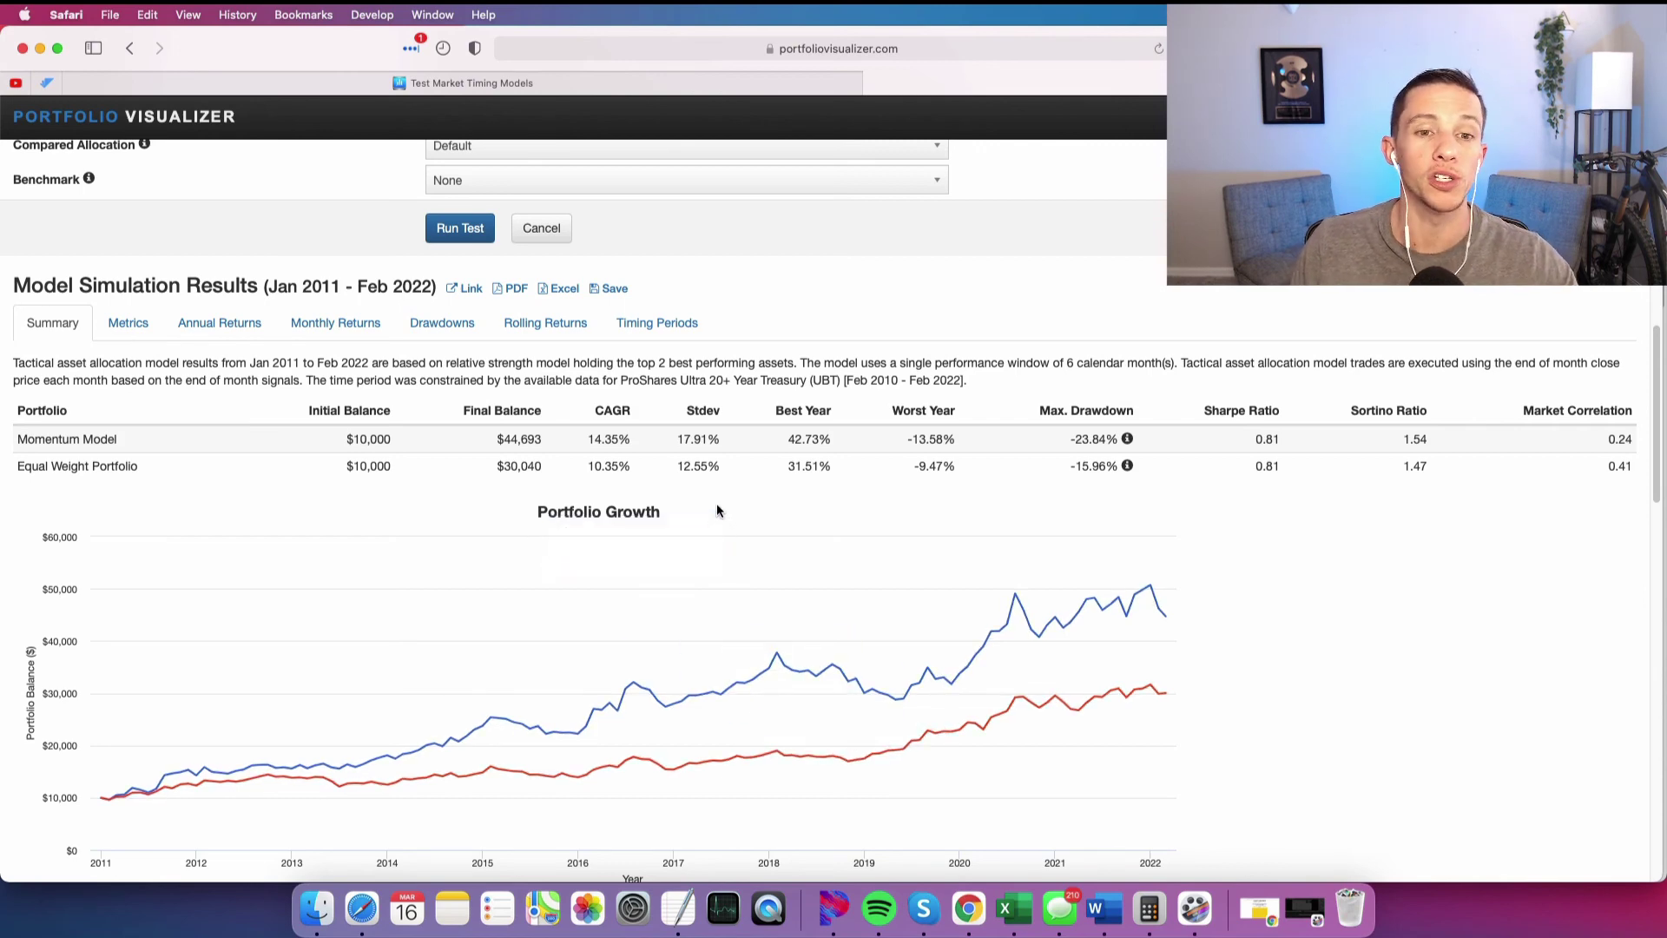
pyautogui.scroll(6, 715, 503)
pyautogui.scroll(-3, 708, 514)
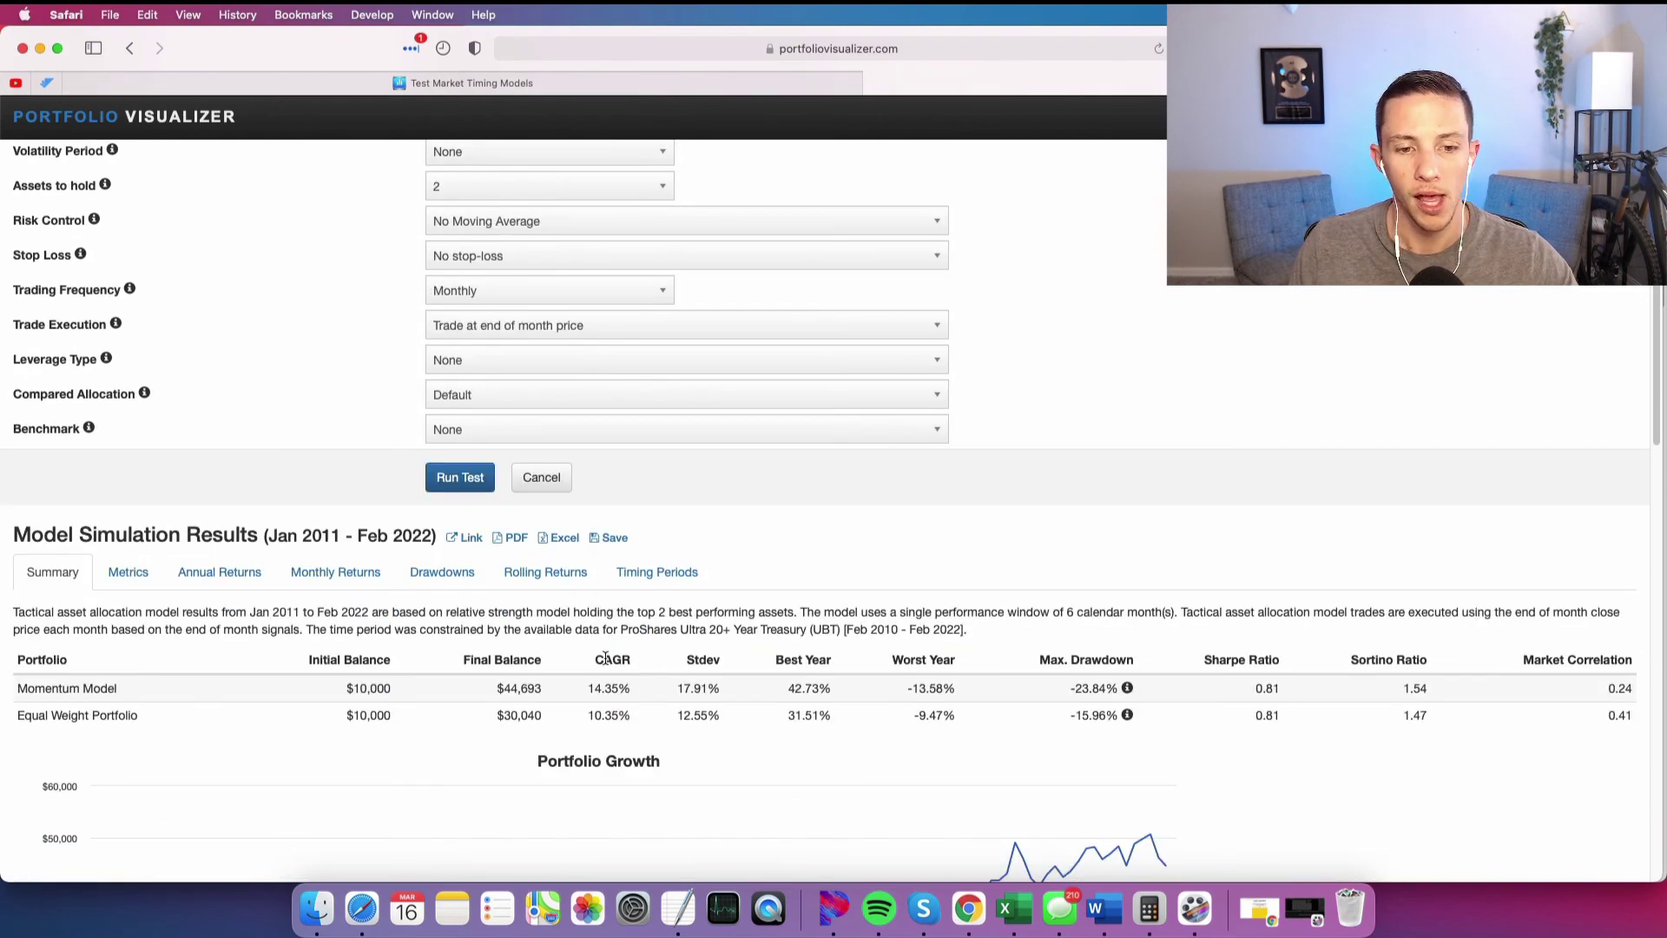
pyautogui.moveTo(578, 689); pyautogui.dragTo(627, 689)
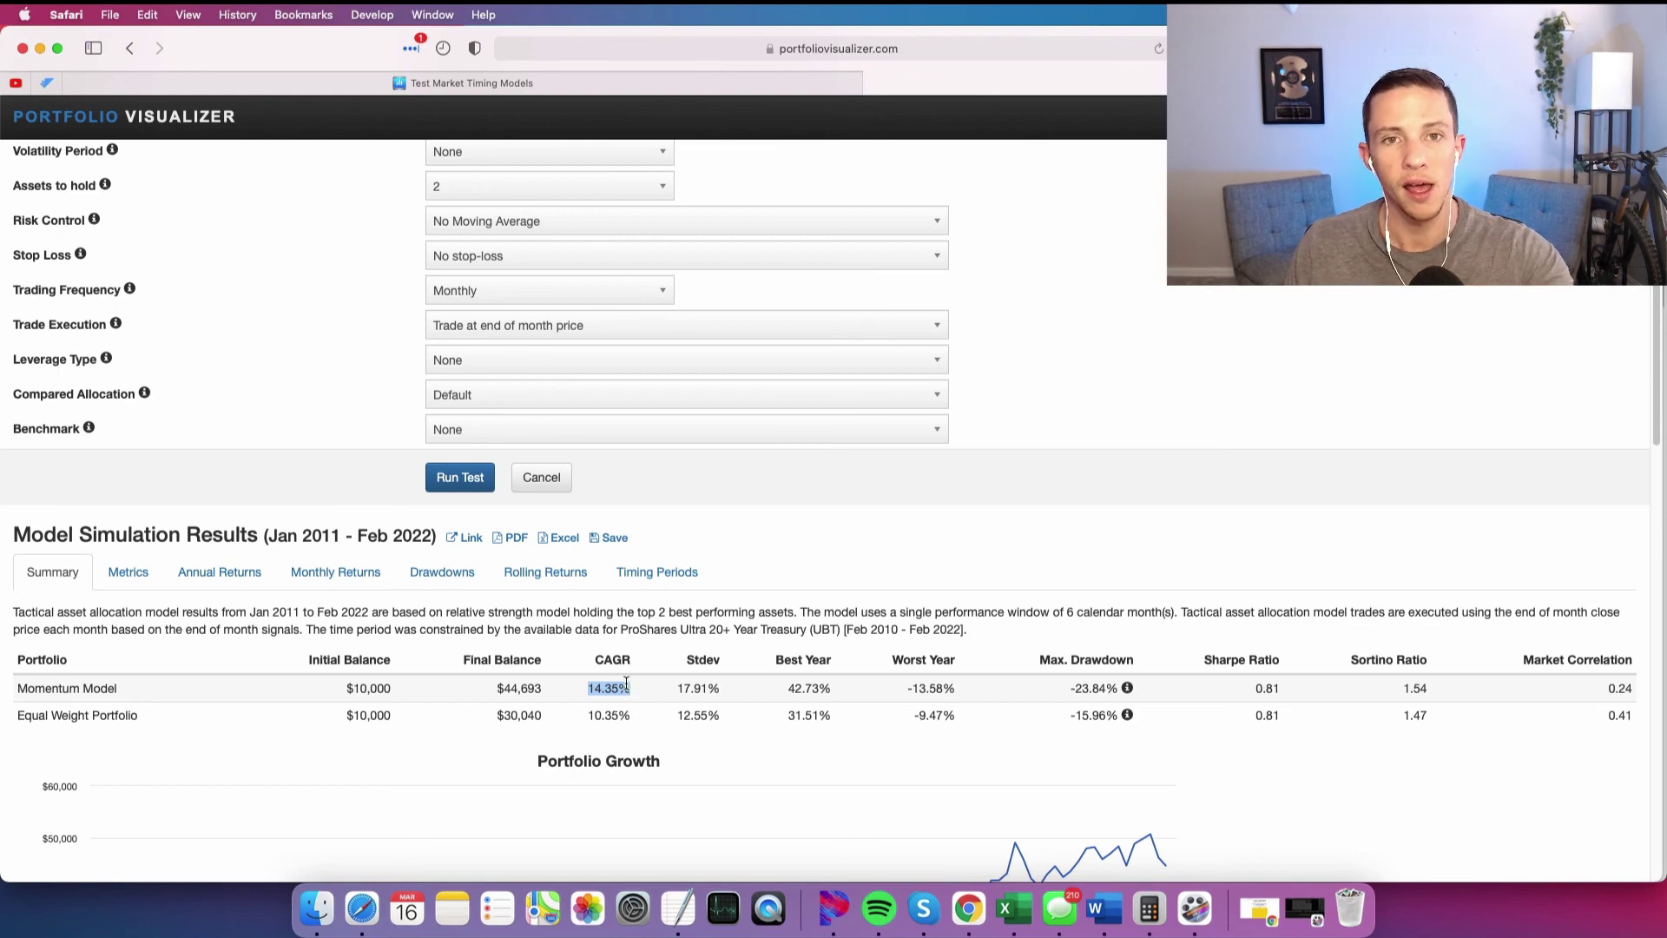
pyautogui.scroll(-1, 625, 684)
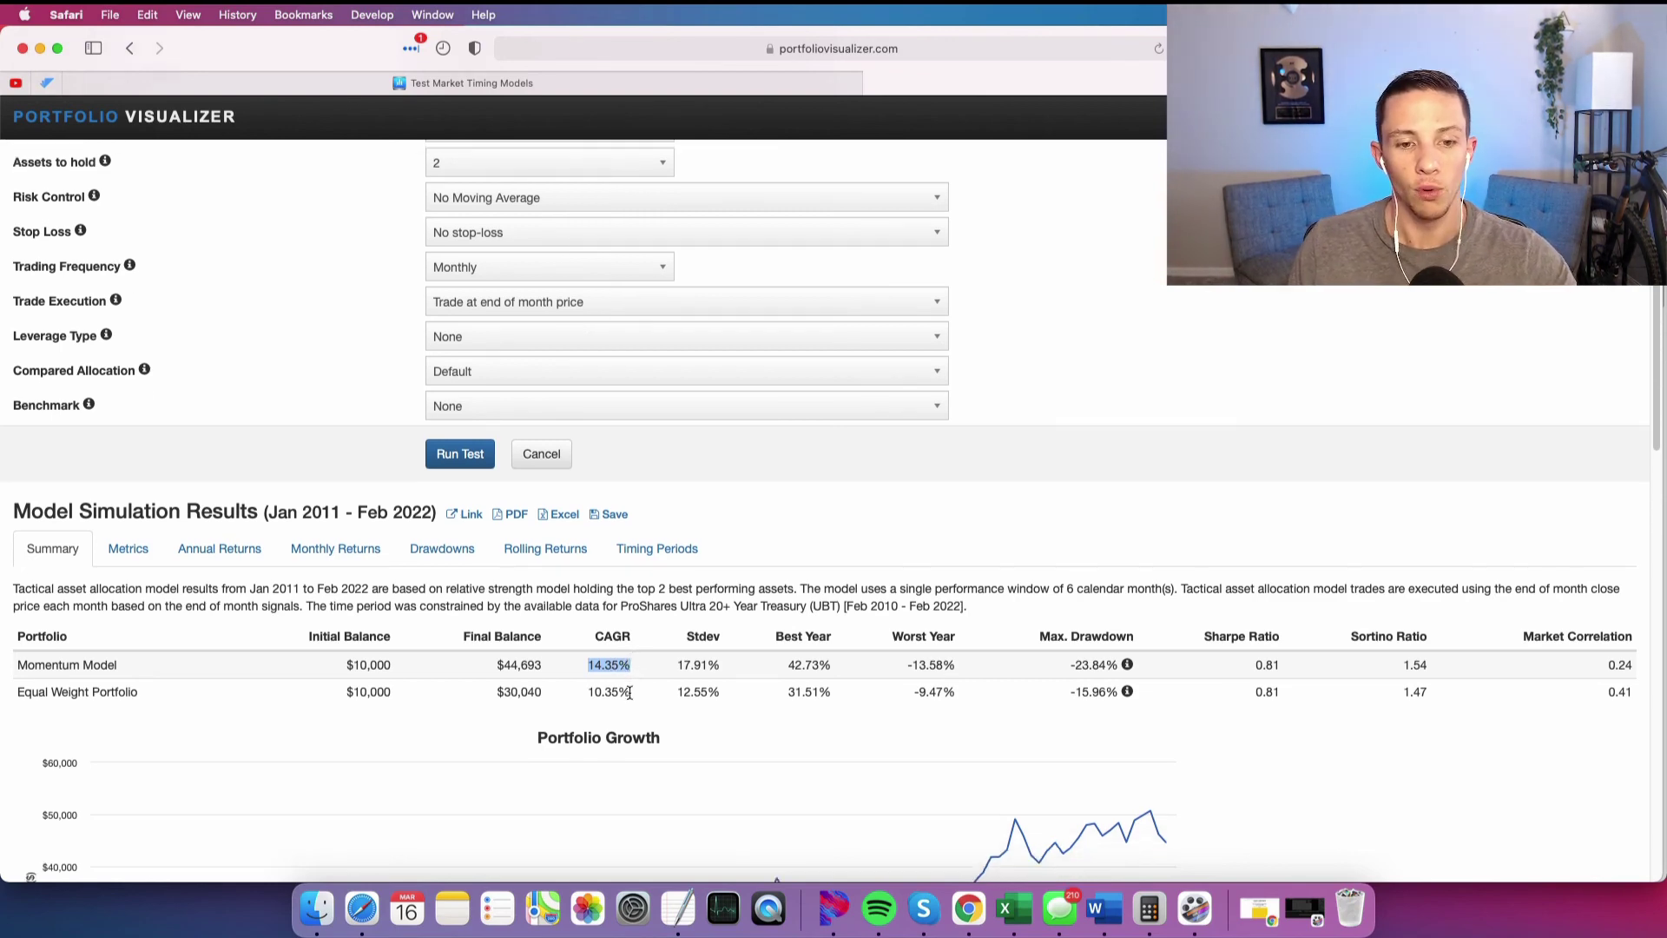